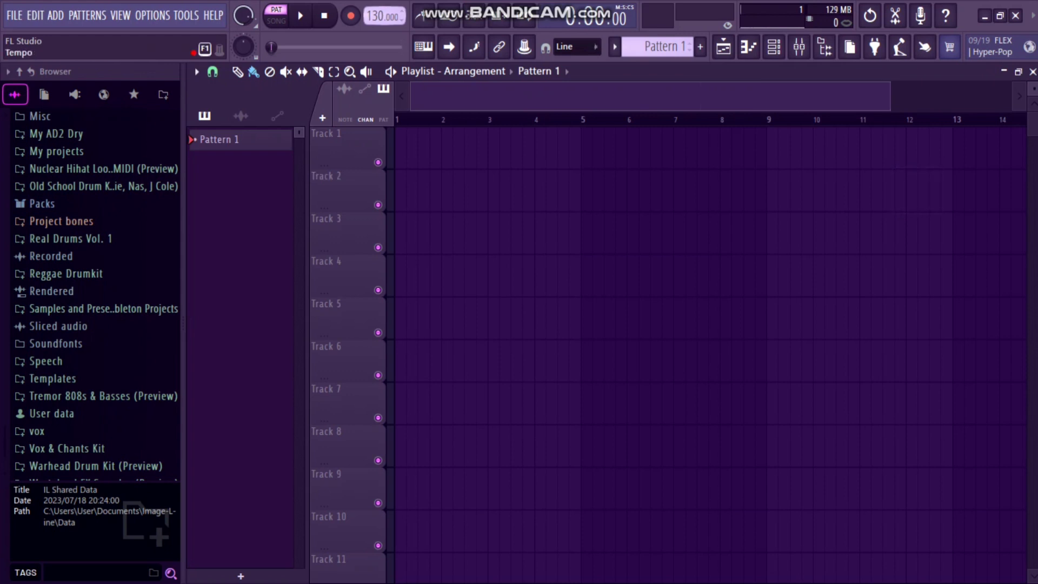
# Set the project tempo to 125 BPM and preview the beat with the metronome.
pyautogui.moveTo(381, 16); pyautogui.dragTo(381, 22)
pyautogui.scroll(-1, 383, 16)
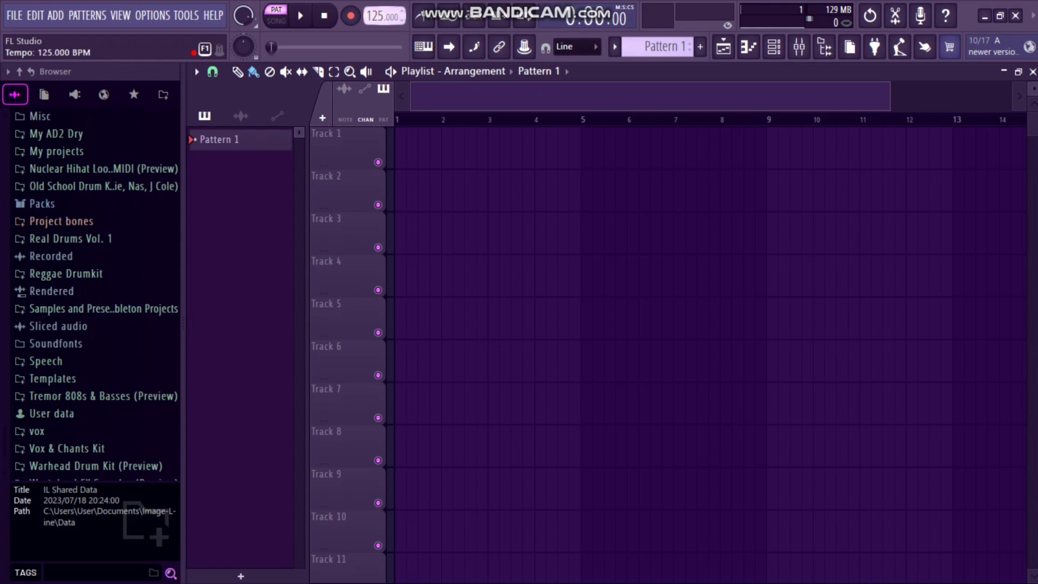
pyautogui.scroll(1, 383, 16)
pyautogui.scroll(-1, 383, 17)
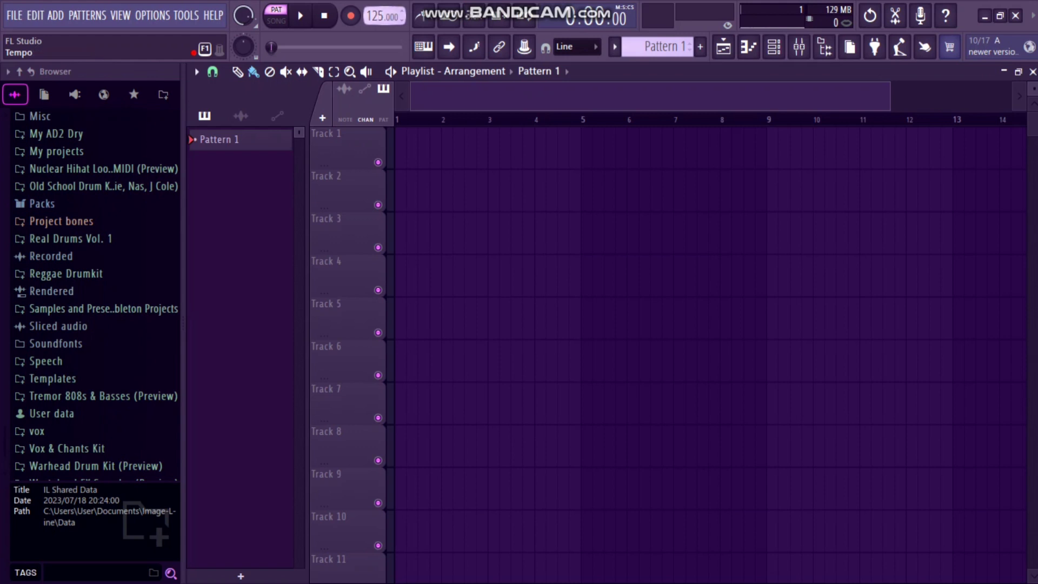
pyautogui.click(424, 16)
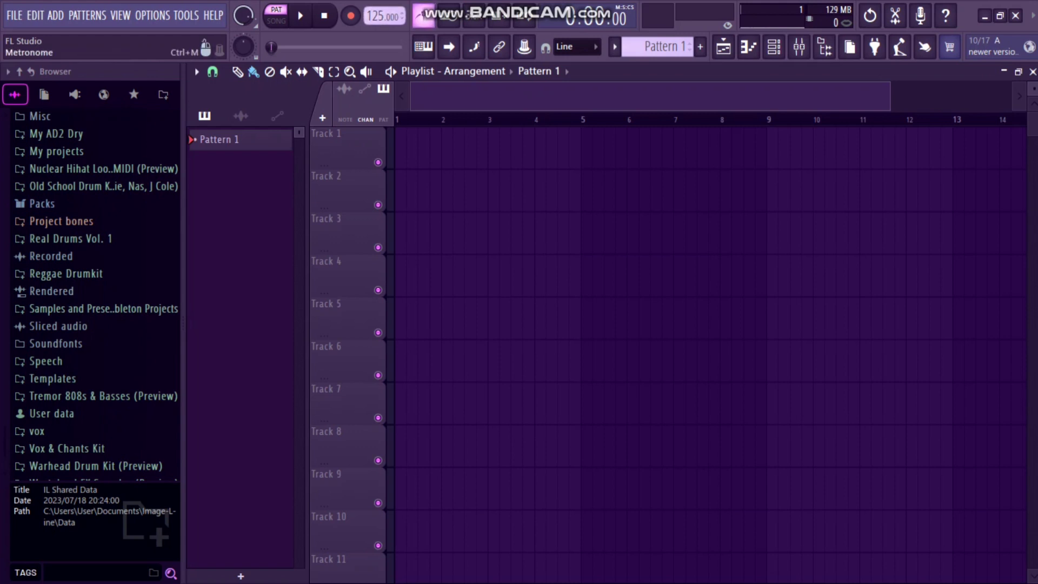
pyautogui.press('space')
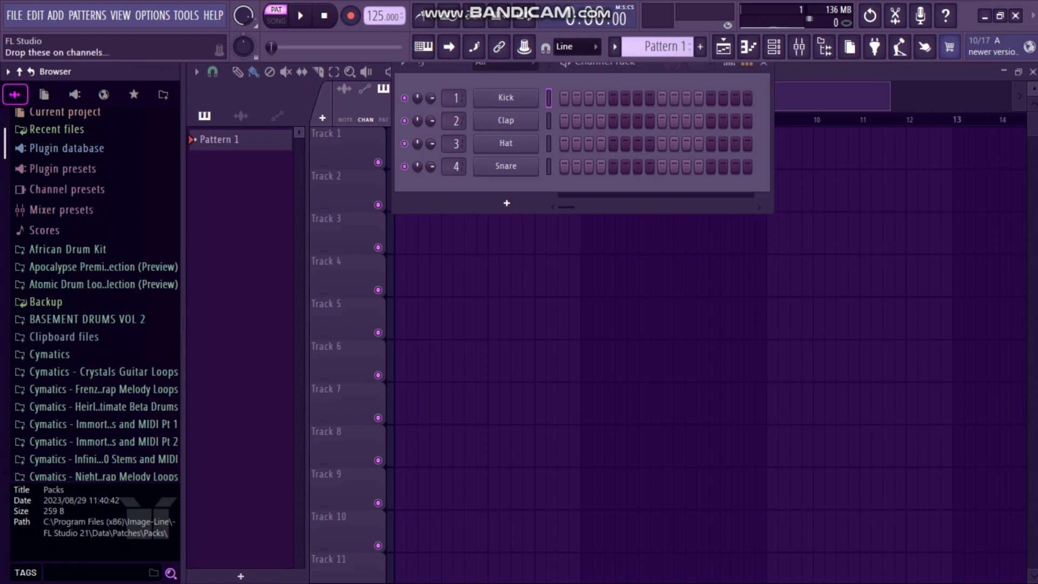
# Load the Close Grand preset from Packs > Instruments > Keyboard onto the Kick channel.
pyautogui.scroll(-12, 81, 170)
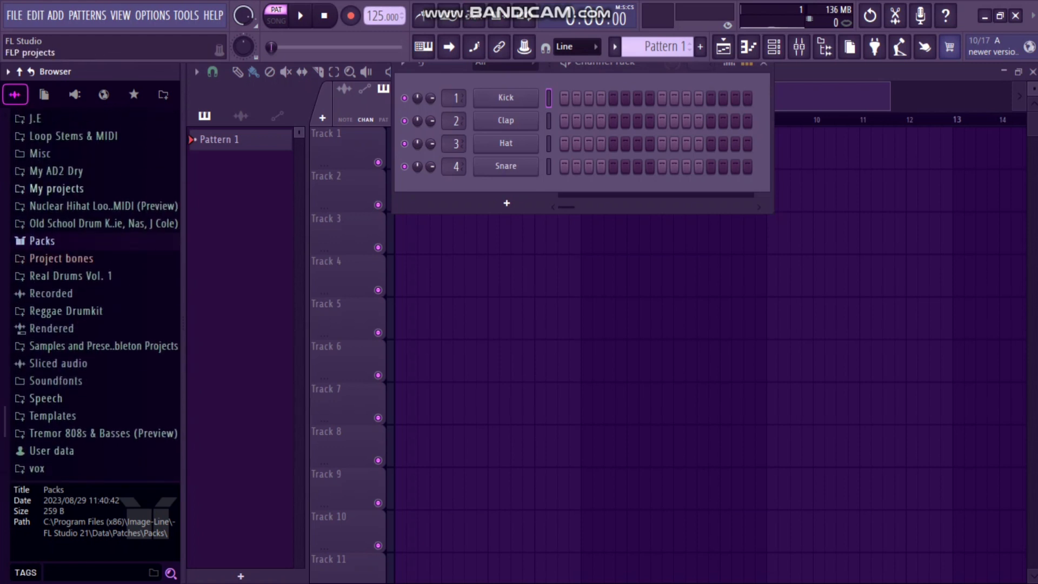
pyautogui.click(43, 241)
pyautogui.click(68, 311)
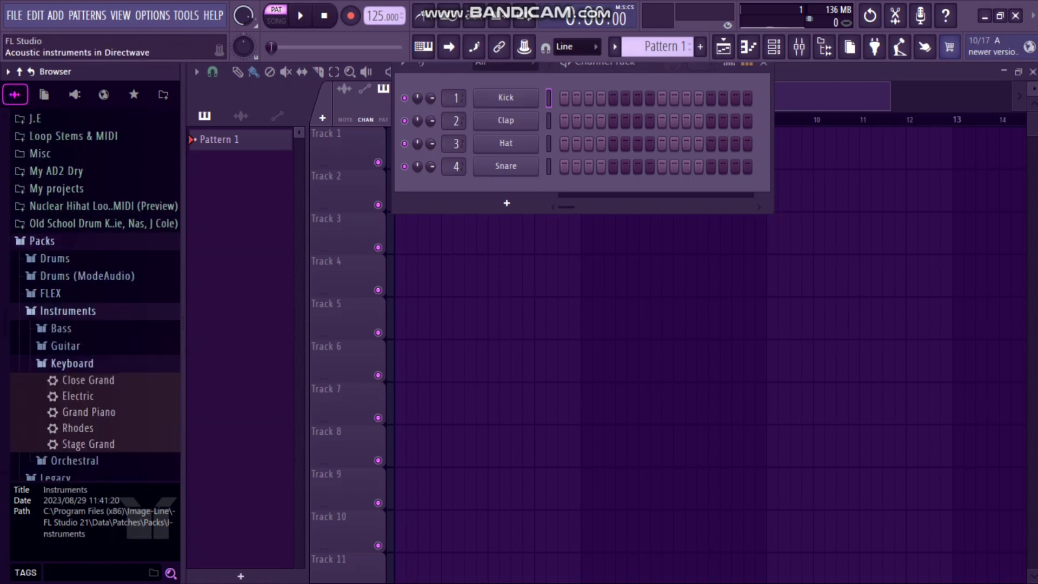
pyautogui.click(72, 363)
pyautogui.click(72, 362)
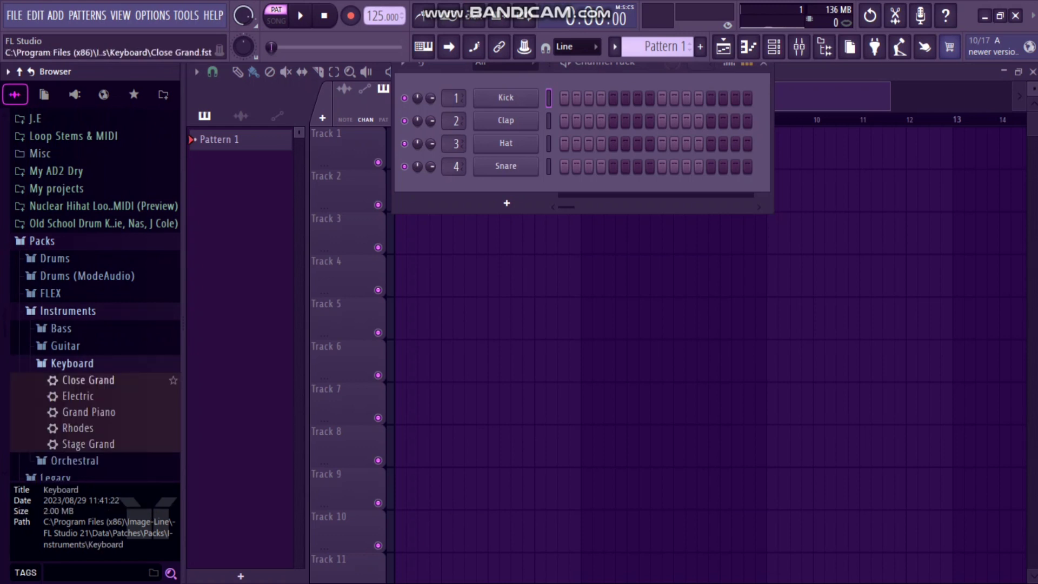
pyautogui.moveTo(88, 380); pyautogui.dragTo(489, 138)
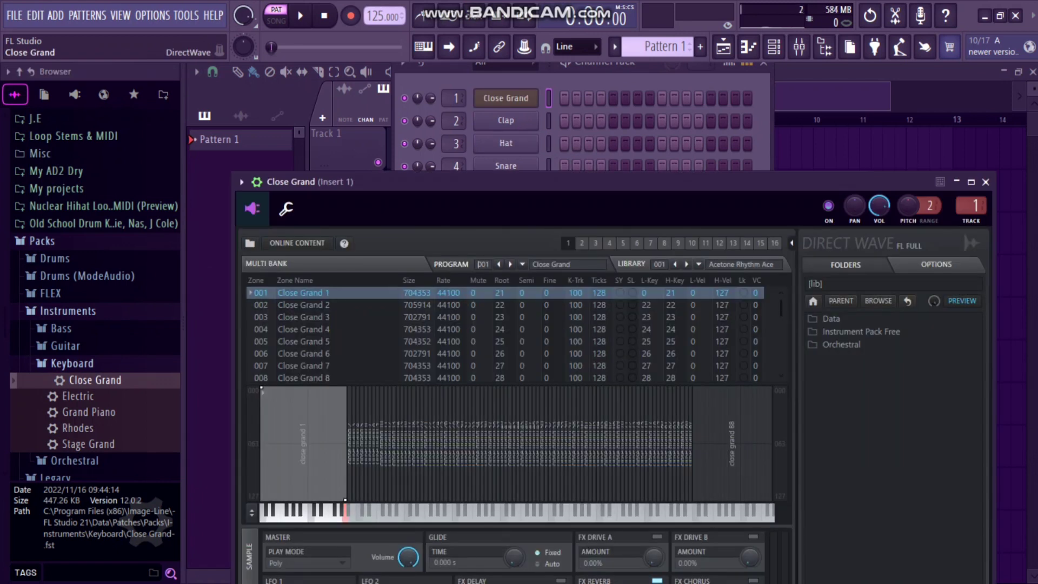
# Open the Close Grand channel's piano roll and enable the metronome and the countdown before recording.
pyautogui.rightClick(532, 98)
pyautogui.click(562, 97)
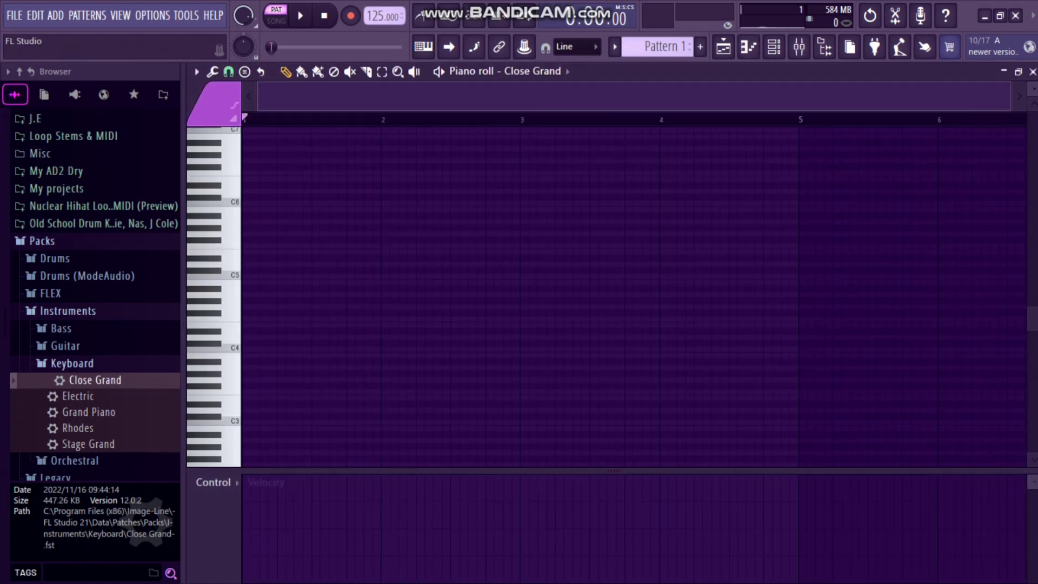
pyautogui.click(423, 15)
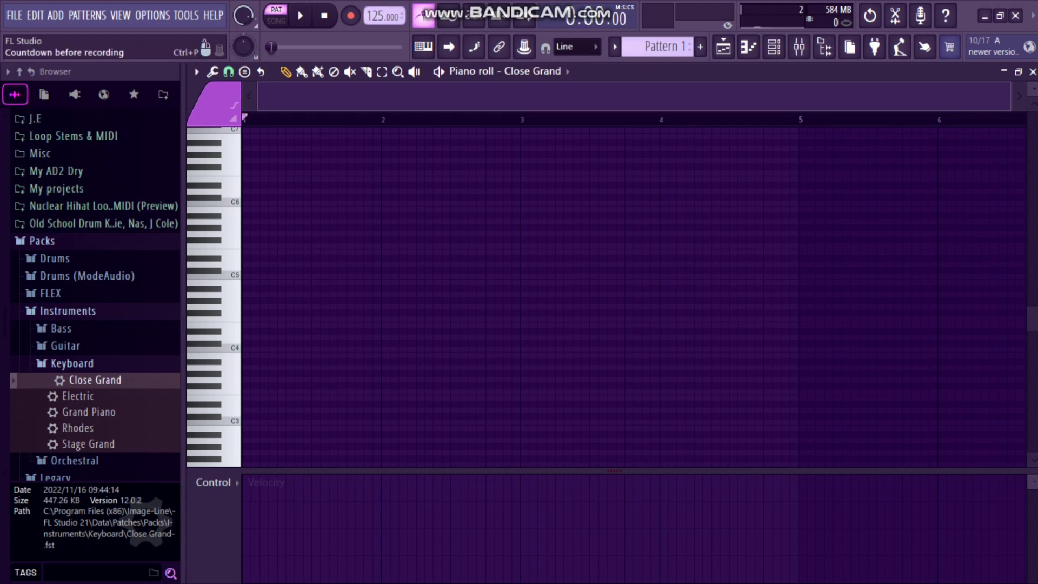
pyautogui.click(473, 17)
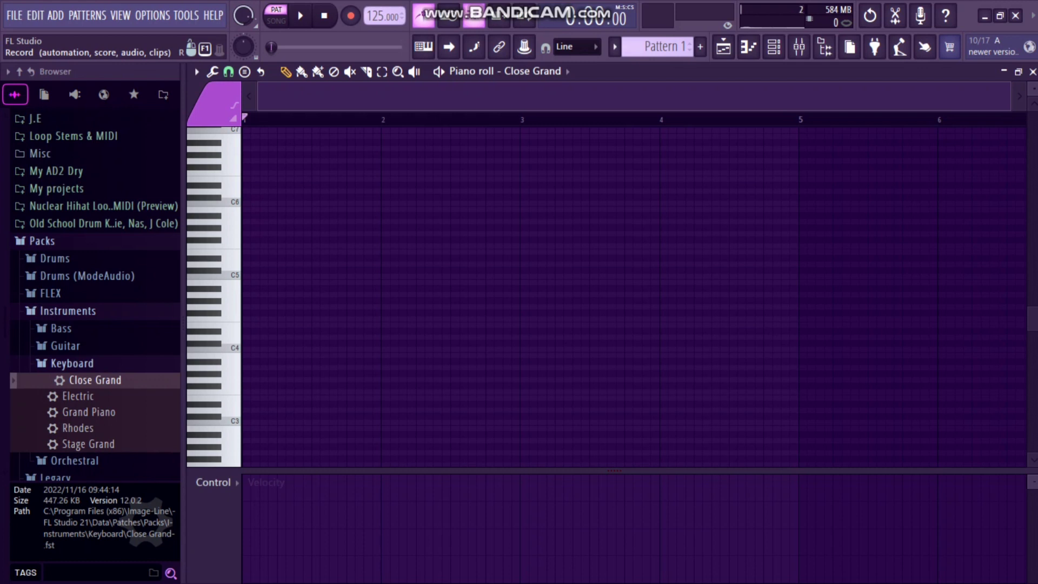
# Toggle Notes off and back on in the recording filter, and arm recording.
pyautogui.rightClick(350, 15)
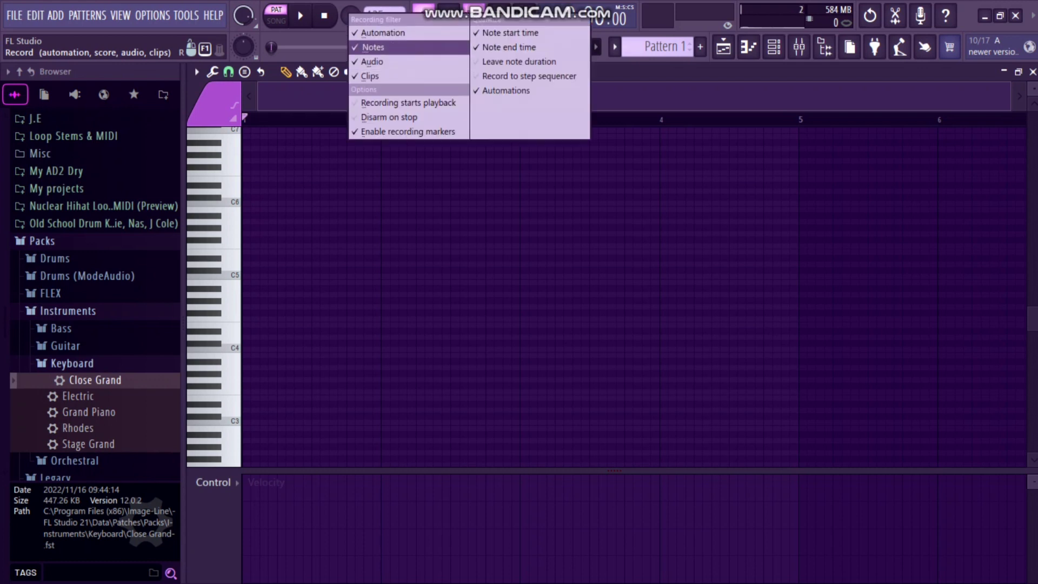
pyautogui.click(373, 47)
pyautogui.rightClick(350, 16)
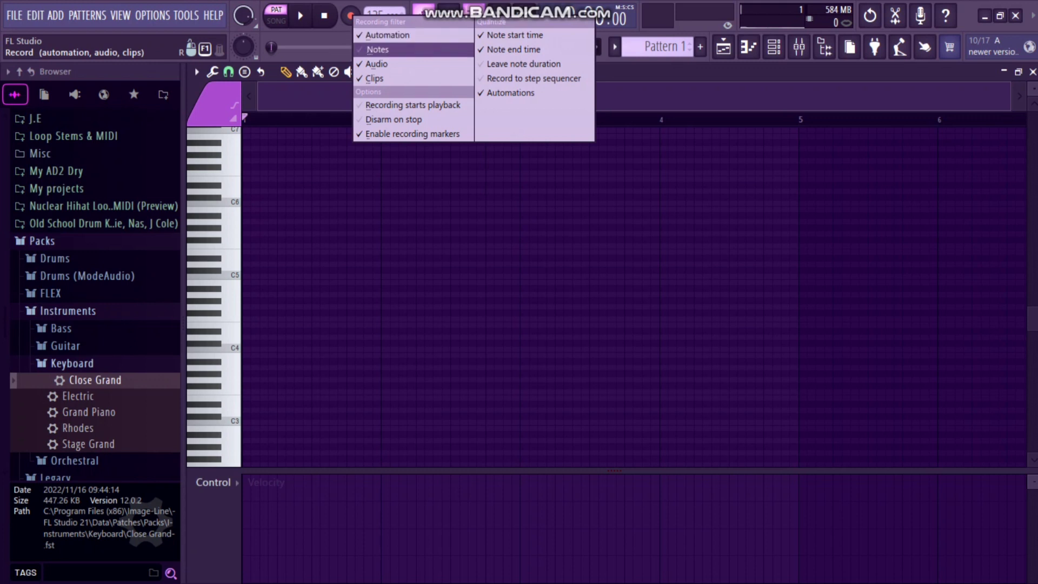
pyautogui.click(370, 44)
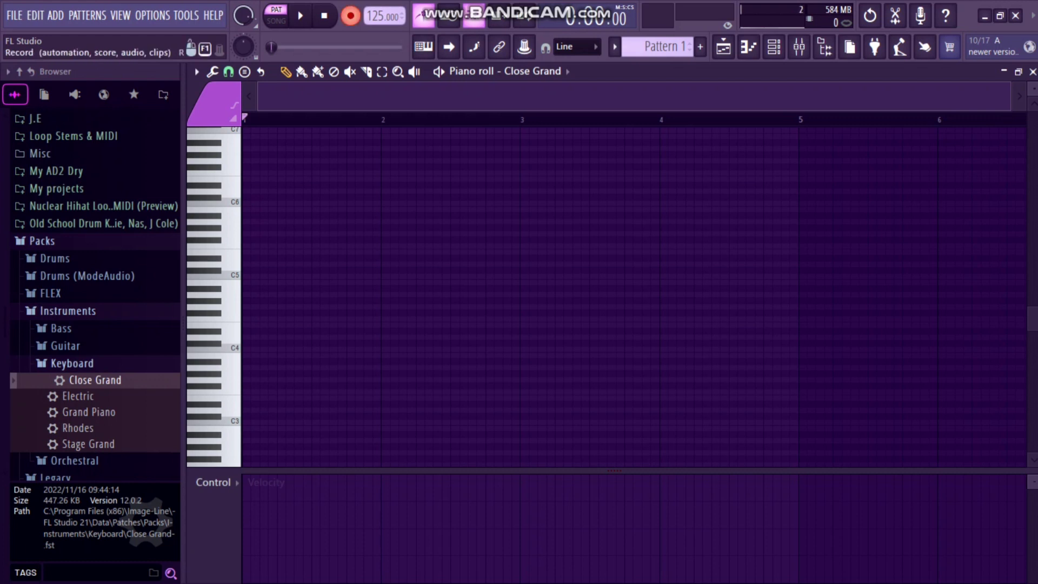
# Record a four-bar Close Grand progression, one bar of F minor and half bars of C# and D# major, played twice, then disarm recording.
pyautogui.press('space')
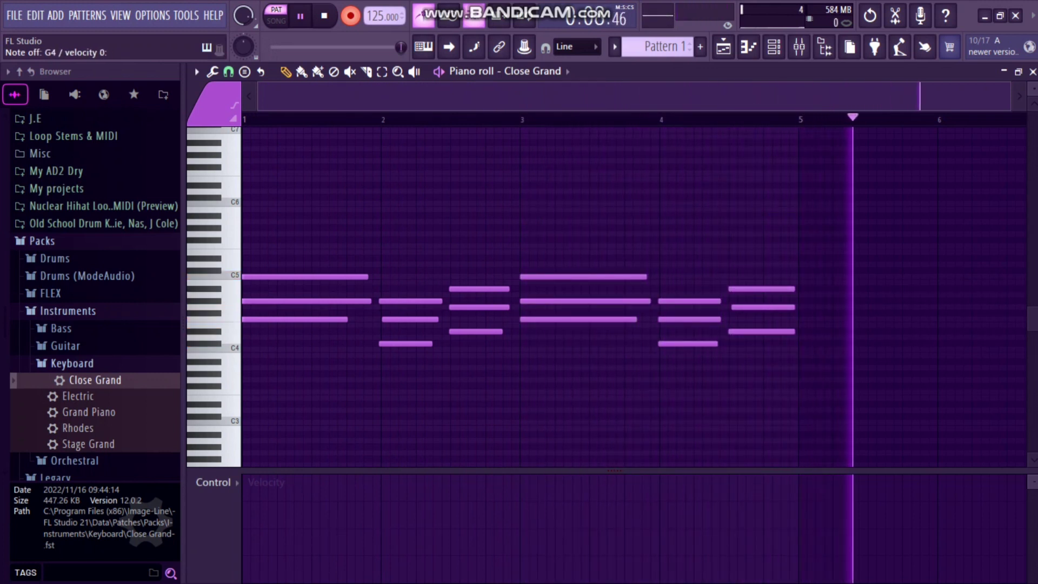
pyautogui.press('space')
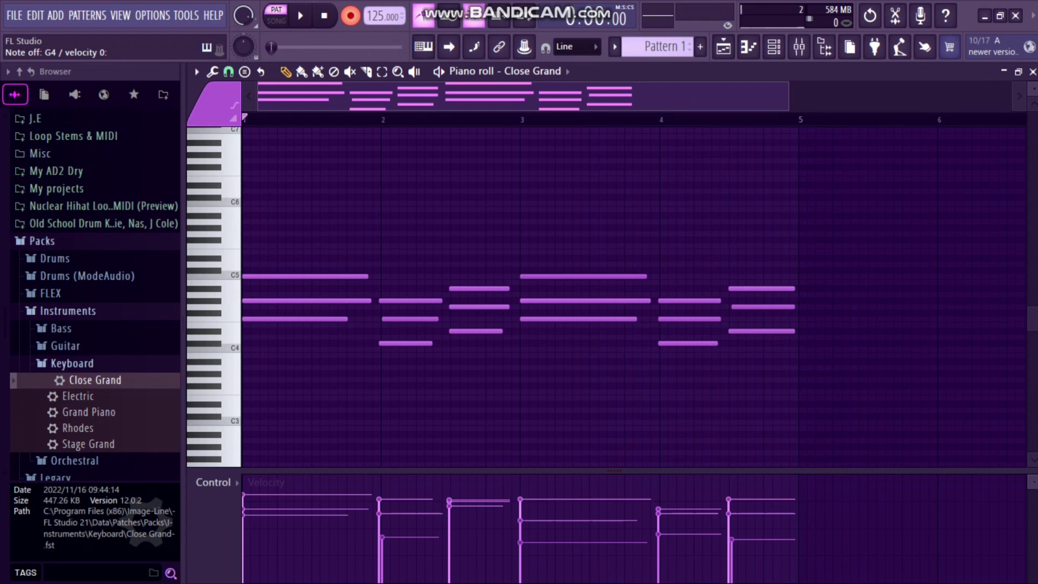
pyautogui.press('r')
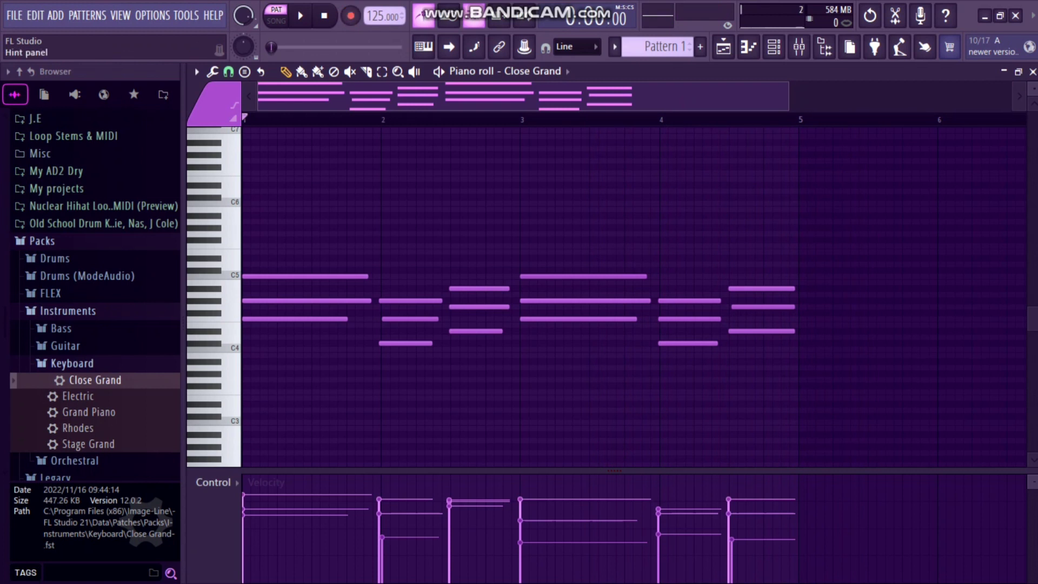
# Quick-quantize the start times of the recorded Close Grand chords.
pyautogui.click(229, 71)
pyautogui.click(212, 70)
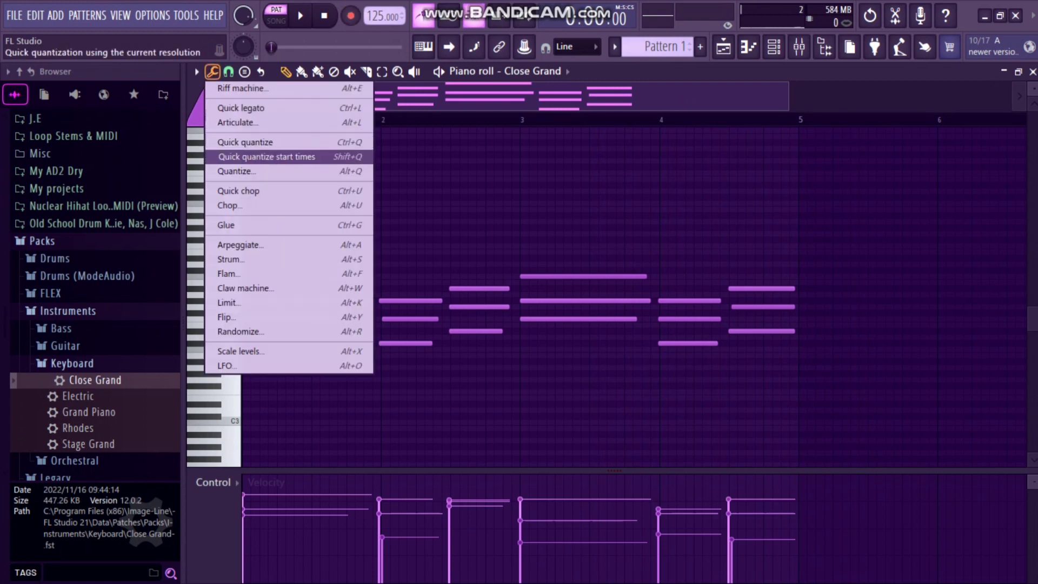
pyautogui.click(265, 156)
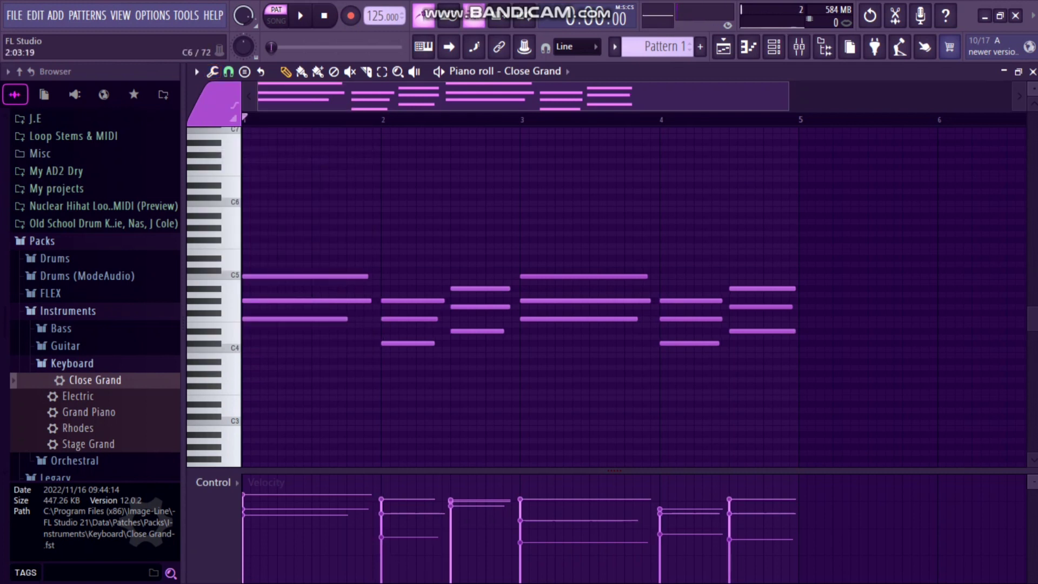
# Duplicate all the four-bar Close Grand chords into bars 5 to 8.
pyautogui.moveTo(788, 96); pyautogui.dragTo(1010, 97)
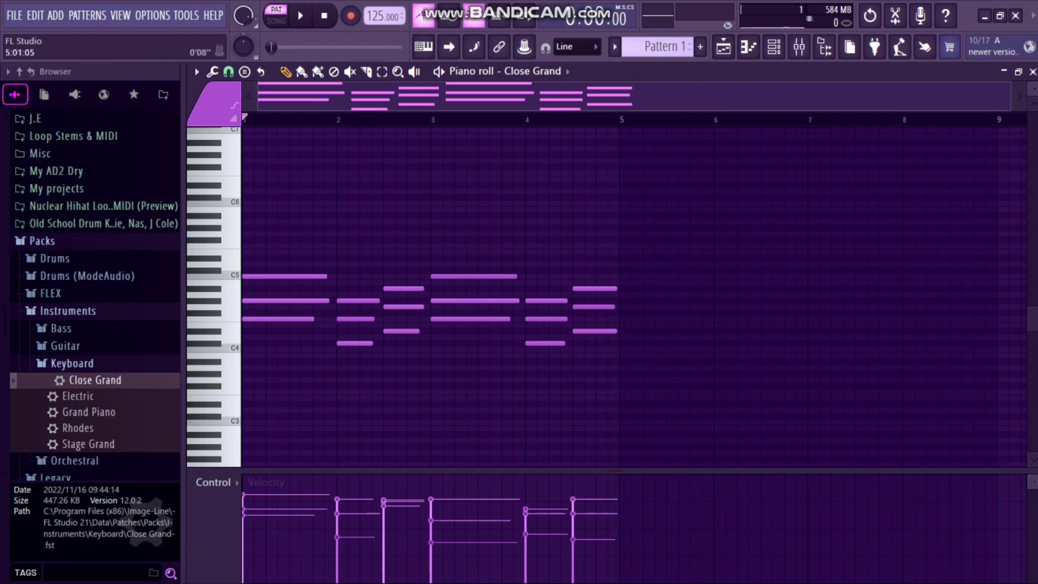
pyautogui.hotkey('ctrl', 'a')
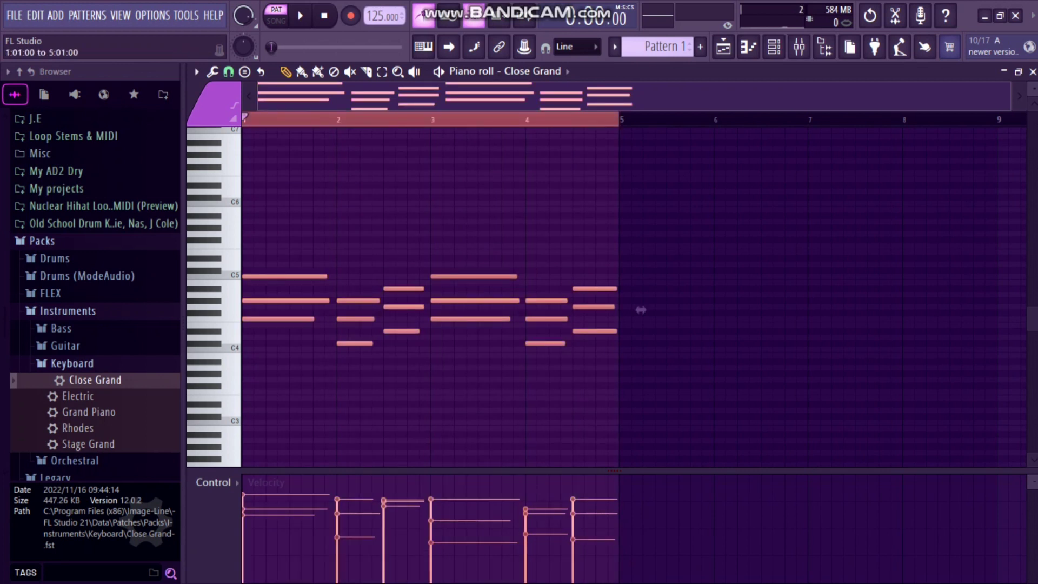
pyautogui.hotkey('ctrl', 'b')
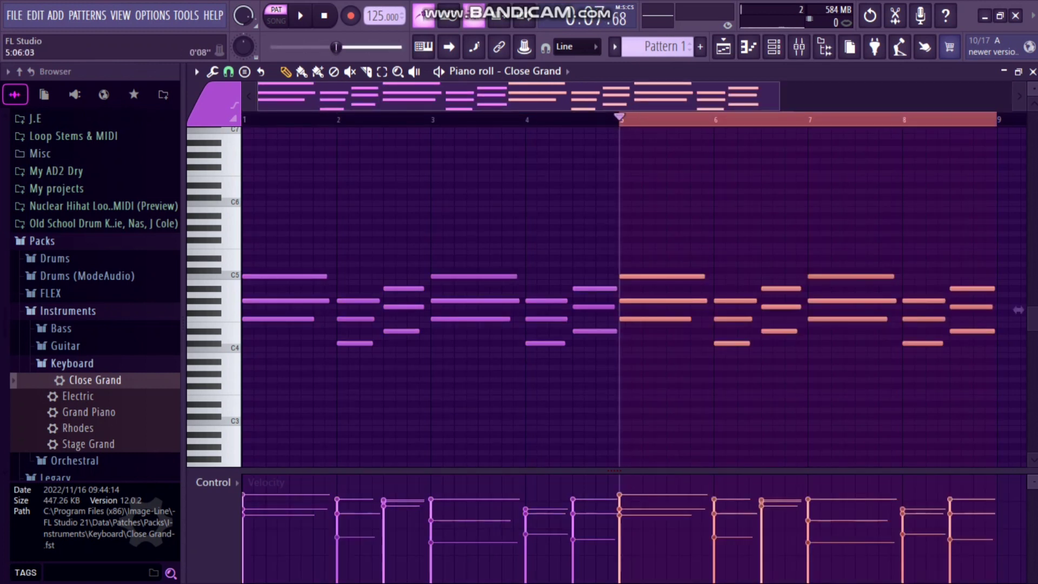
# Deselect the notes and play back the eight-bar Close Grand progression.
pyautogui.keyDown('ctrl'); pyautogui.click(654, 119); pyautogui.keyUp('ctrl')
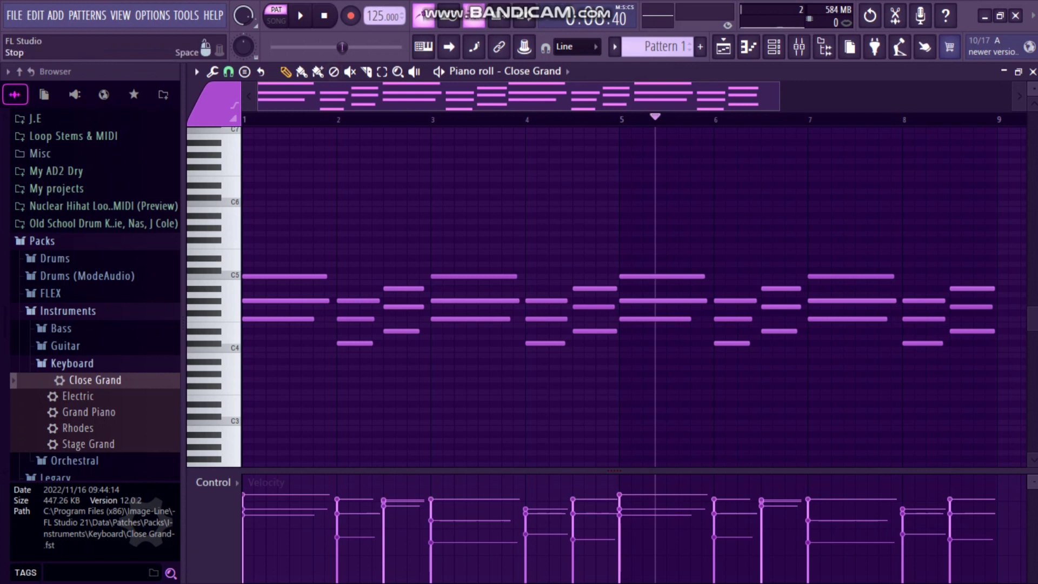
pyautogui.press('space')
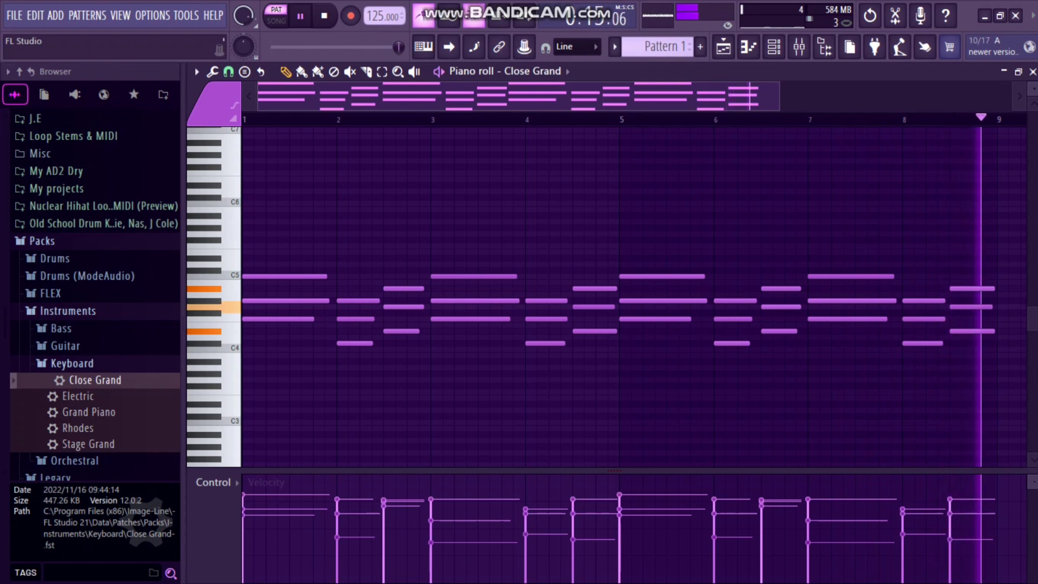
pyautogui.press('space')
# Replace the Clap channel's sampler with the Xpand!2_x64 instrument.
pyautogui.scroll(1, 94, 295)
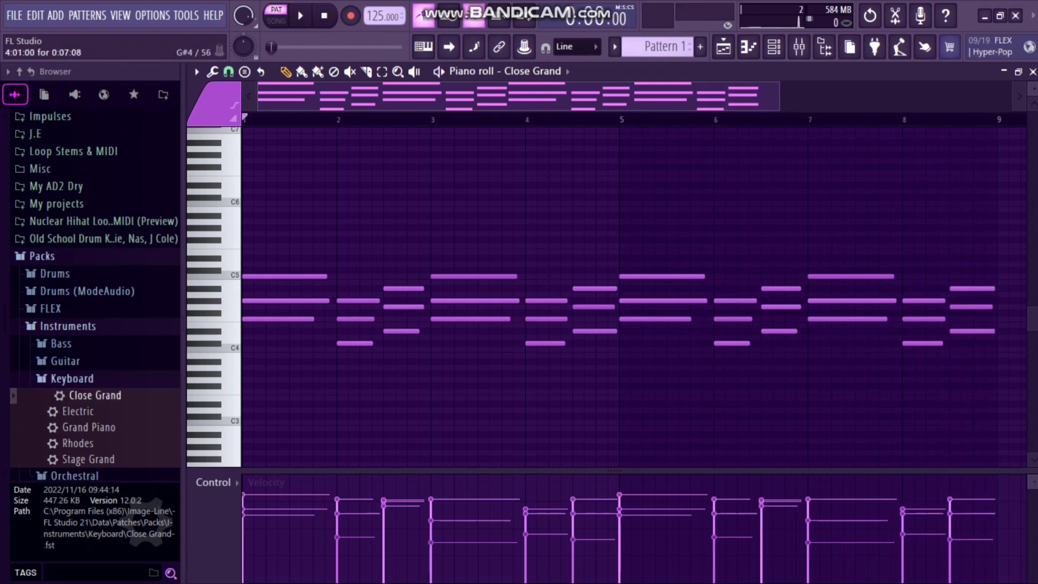
pyautogui.click(773, 47)
pyautogui.rightClick(535, 120)
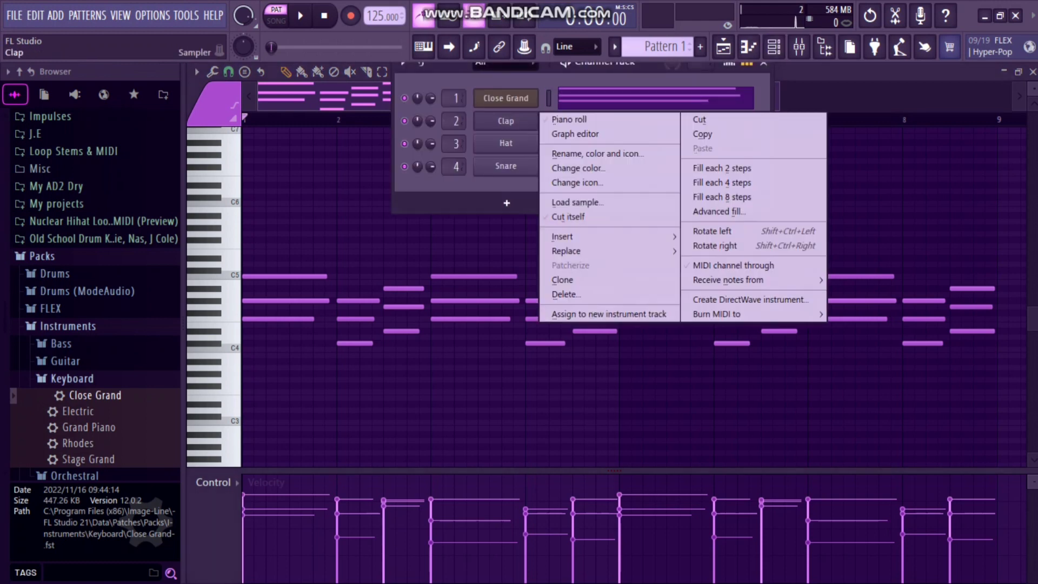
pyautogui.moveTo(568, 251)
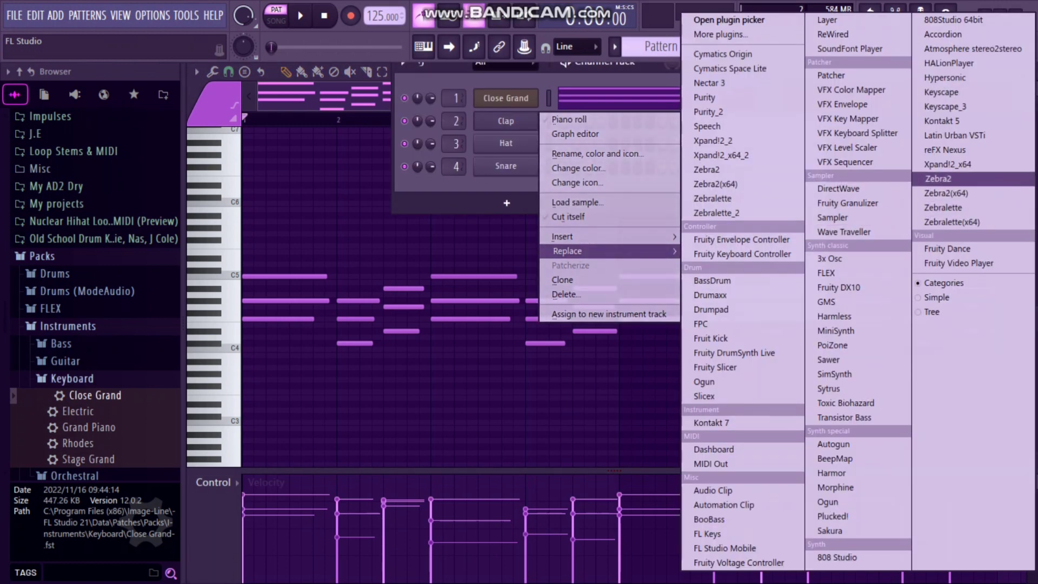
pyautogui.click(946, 164)
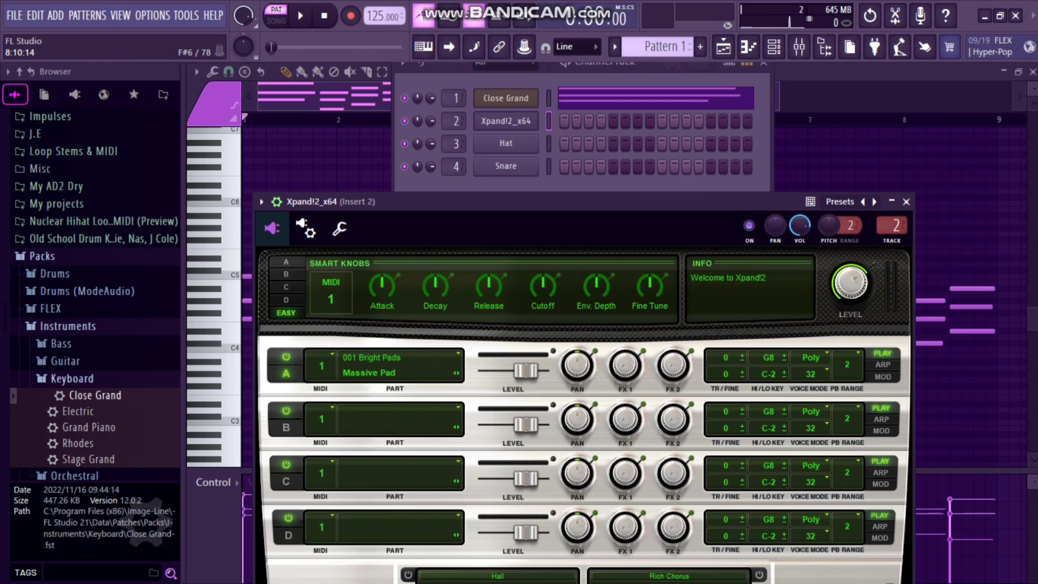
# Load the Soft Noiseband sound from 000 Soft Pads into part A of Xpand!2.
pyautogui.moveTo(487, 201); pyautogui.dragTo(471, 142)
pyautogui.click(371, 299)
pyautogui.moveTo(373, 278)
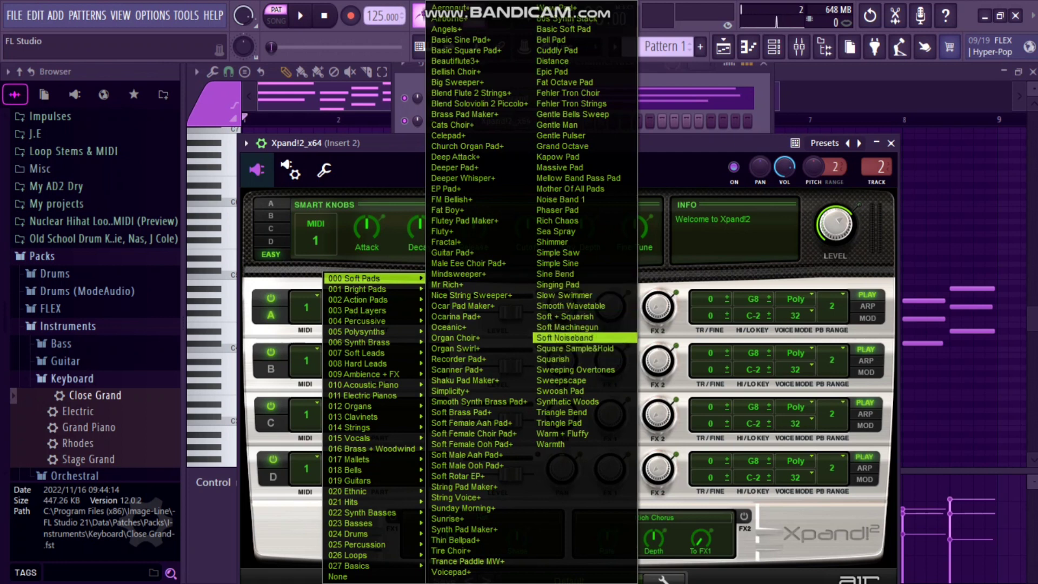
pyautogui.click(565, 337)
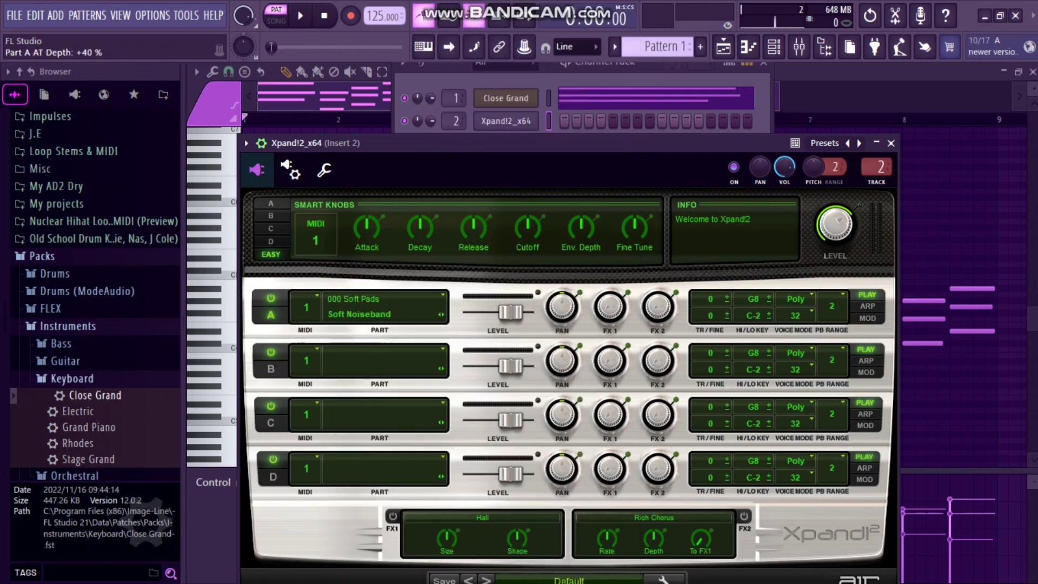
# Record a four-bar pad part in the Xpand!2_x64 piano roll, with F minor, C# major and D# major chords played twice.
pyautogui.rightClick(505, 121)
pyautogui.click(570, 120)
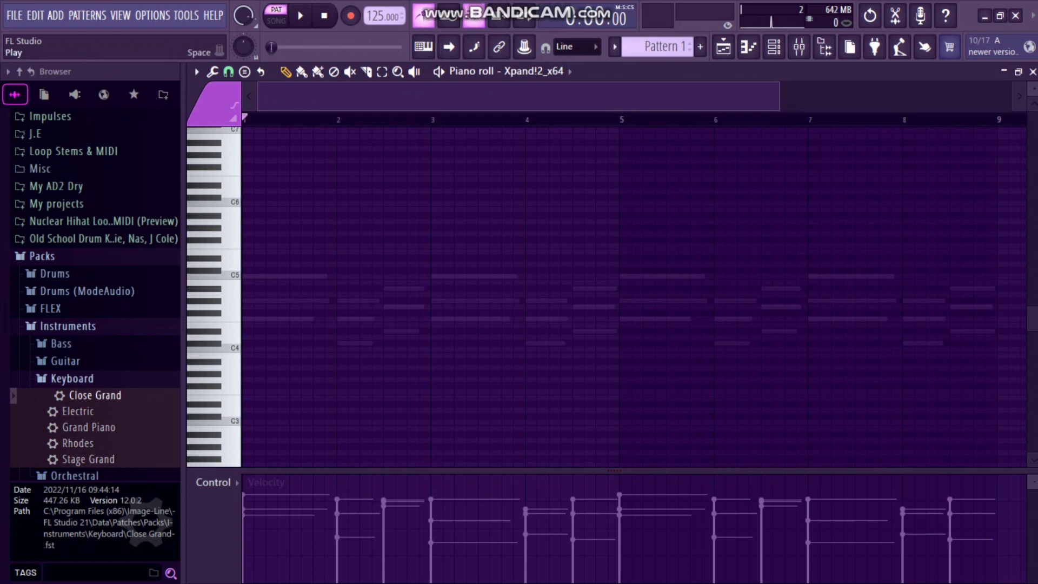
pyautogui.press('space')
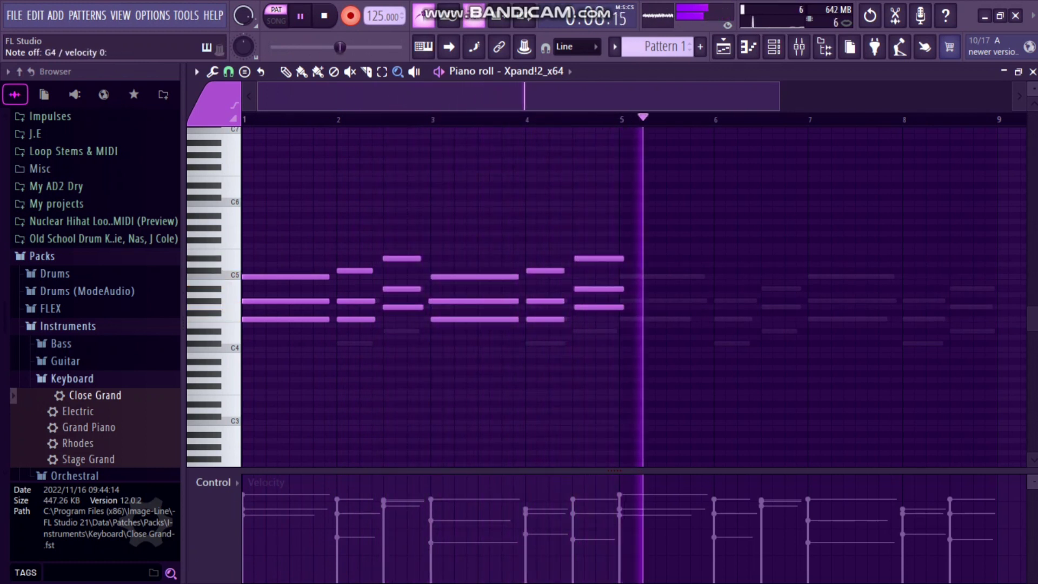
pyautogui.press('space')
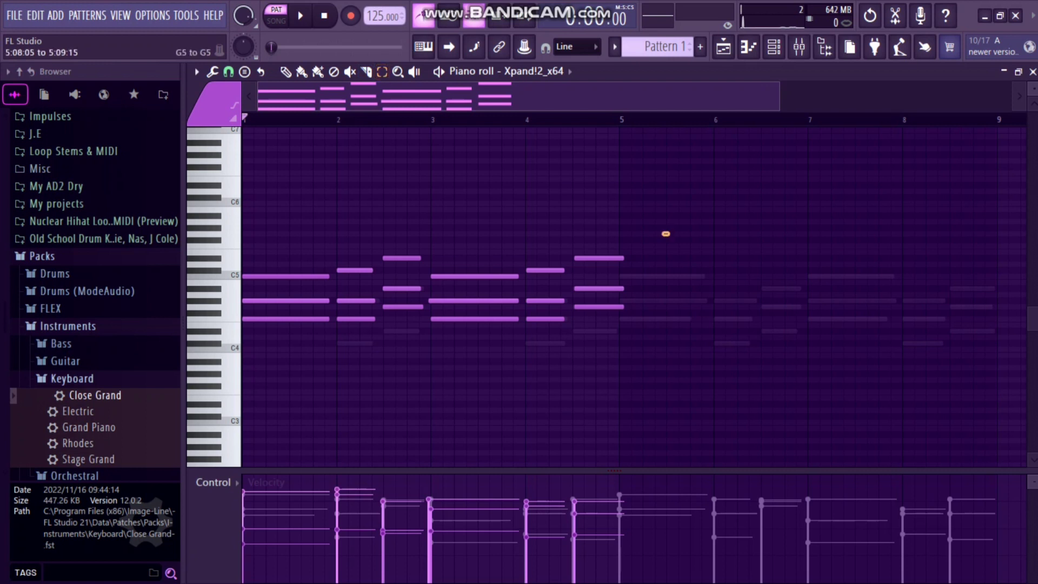
# Lengthen all the recorded Xpand!2 pad notes together to close the gaps between the chords.
pyautogui.hotkey('ctrl', 'a')
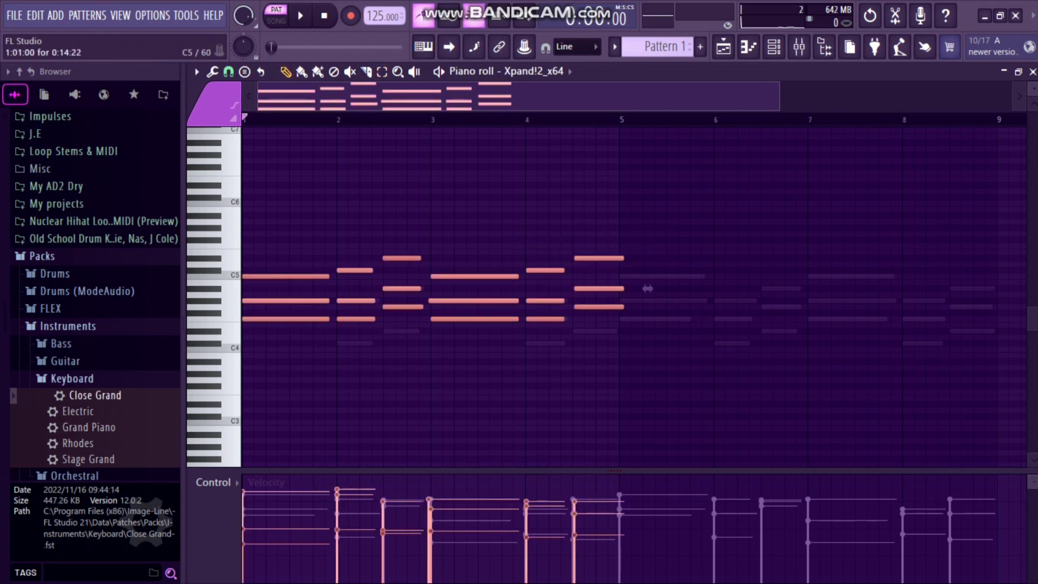
pyautogui.moveTo(647, 289); pyautogui.dragTo(660, 289)
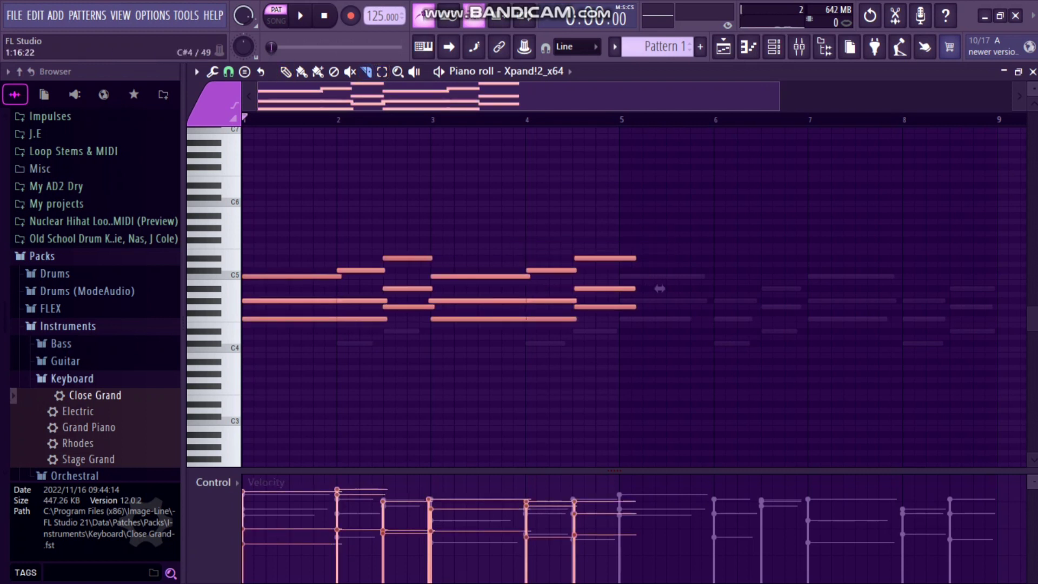
# Trim the overlapping pad notes so each chord ends where the next begins and the last one ends at bar 5.
pyautogui.moveTo(337, 276); pyautogui.dragTo(337, 344)
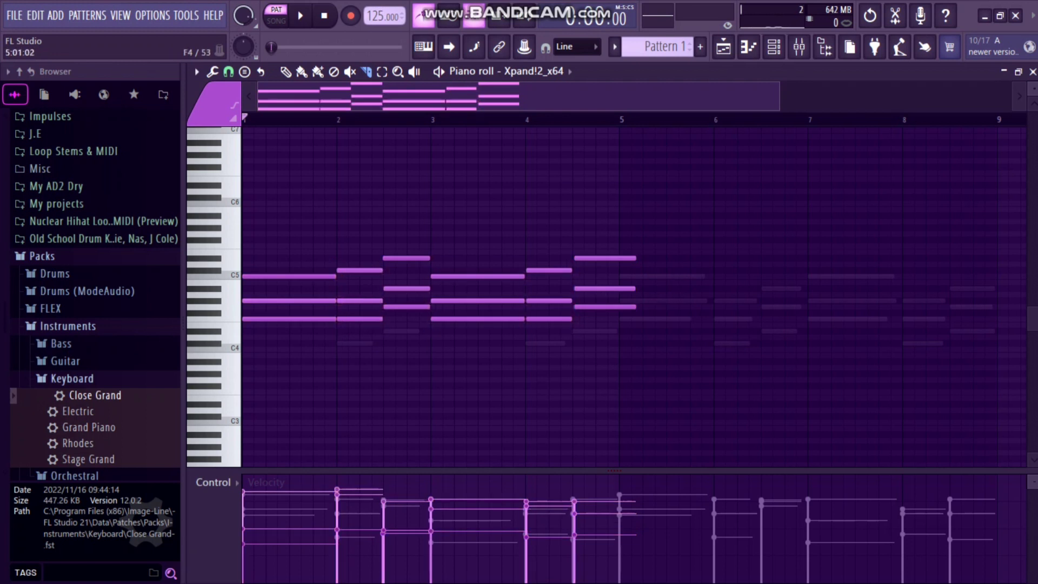
pyautogui.click(212, 71)
pyautogui.press('Escape')
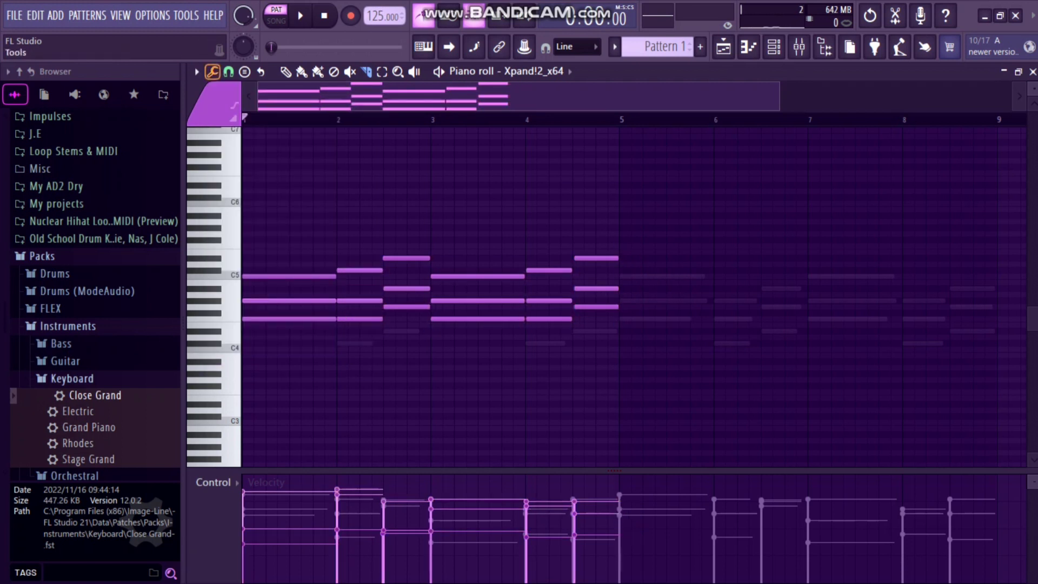
pyautogui.click(211, 70)
pyautogui.click(233, 156)
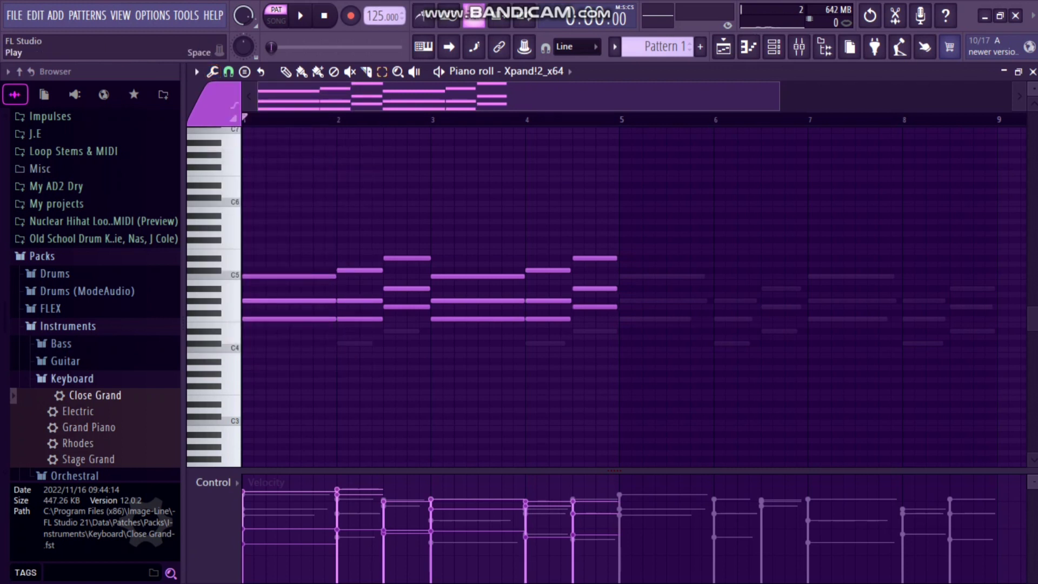
# Duplicate the four-bar pad chord progression into bars 5 to 8.
pyautogui.press('space')
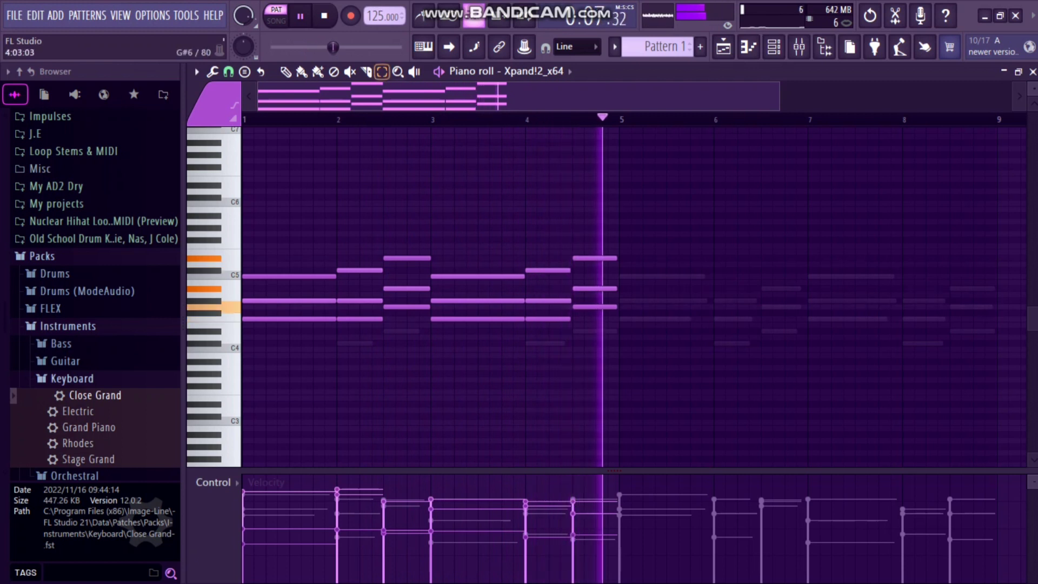
pyautogui.moveTo(673, 244); pyautogui.dragTo(243, 317)
pyautogui.moveTo(619, 217); pyautogui.dragTo(242, 359)
pyautogui.hotkey('ctrl', 'b')
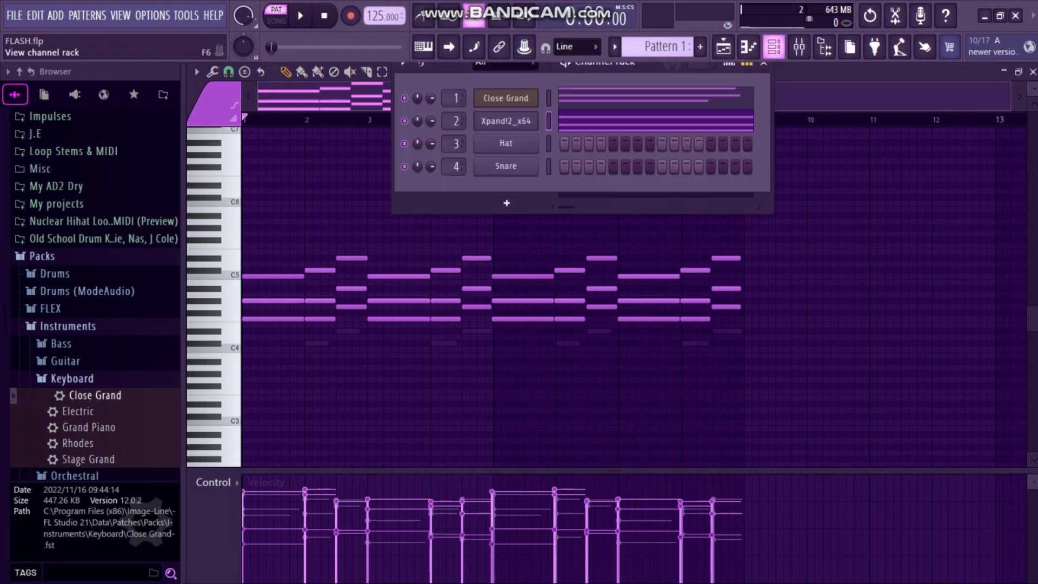
# Replace the Hat channel's sampler with the Xpand!2_x64 instrument.
pyautogui.click(773, 46)
pyautogui.rightClick(536, 138)
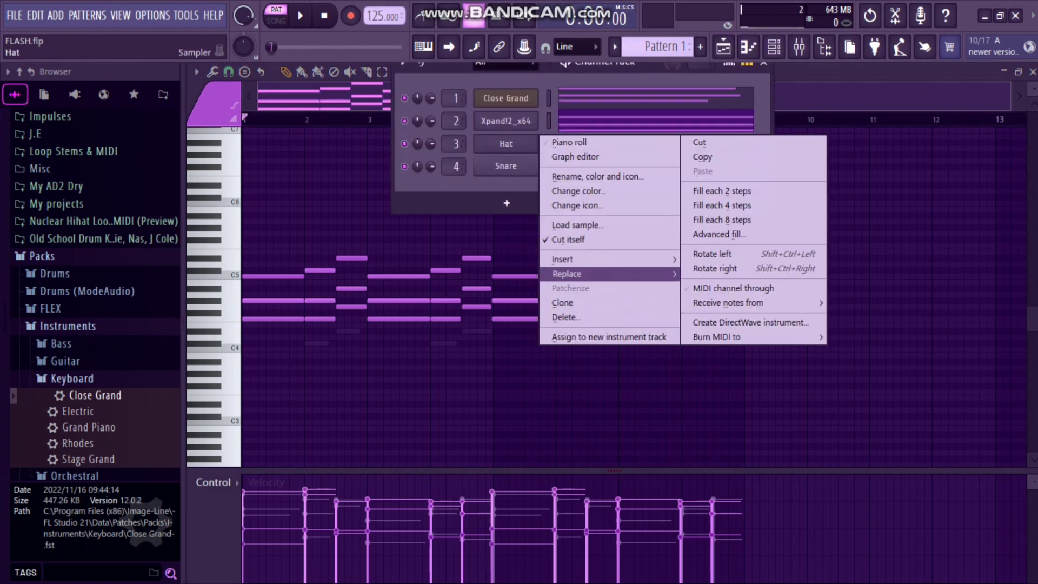
pyautogui.moveTo(568, 273)
pyautogui.click(947, 164)
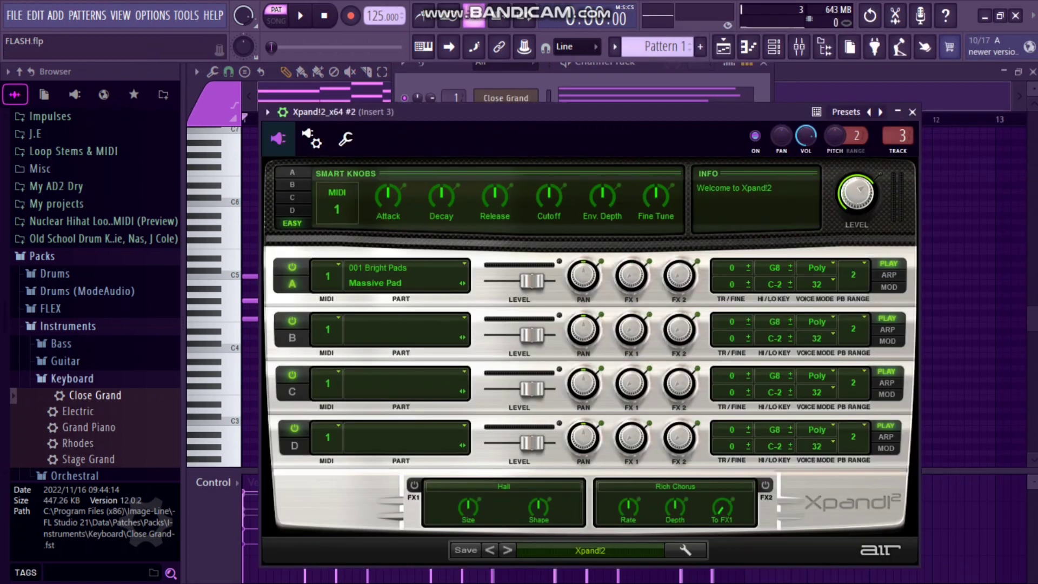
# Load the Spiccato Strings Up + Down+ sound from 014 Strings into part A and close the instrument window.
pyautogui.click(405, 267)
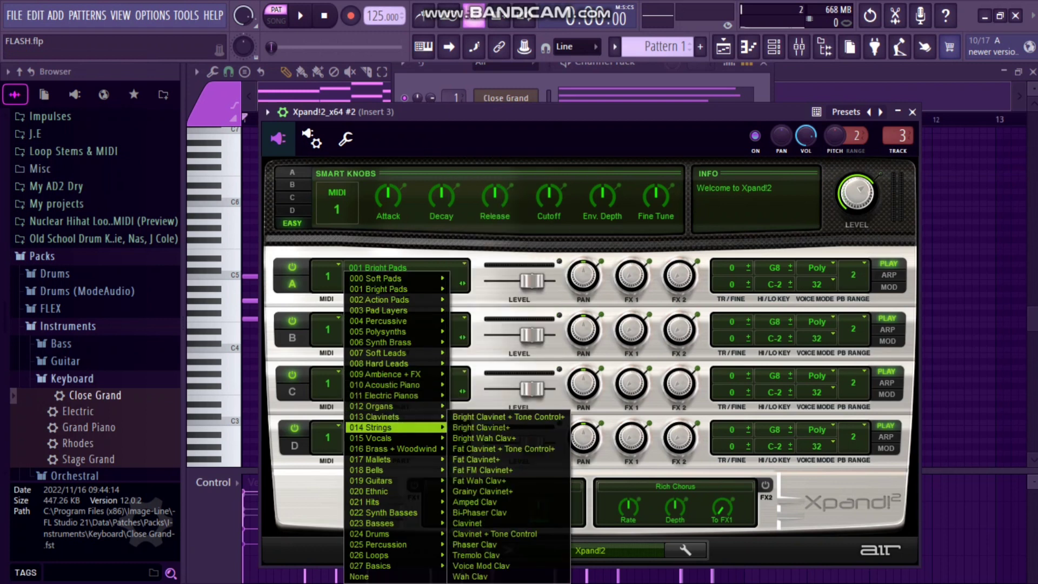
pyautogui.moveTo(378, 427)
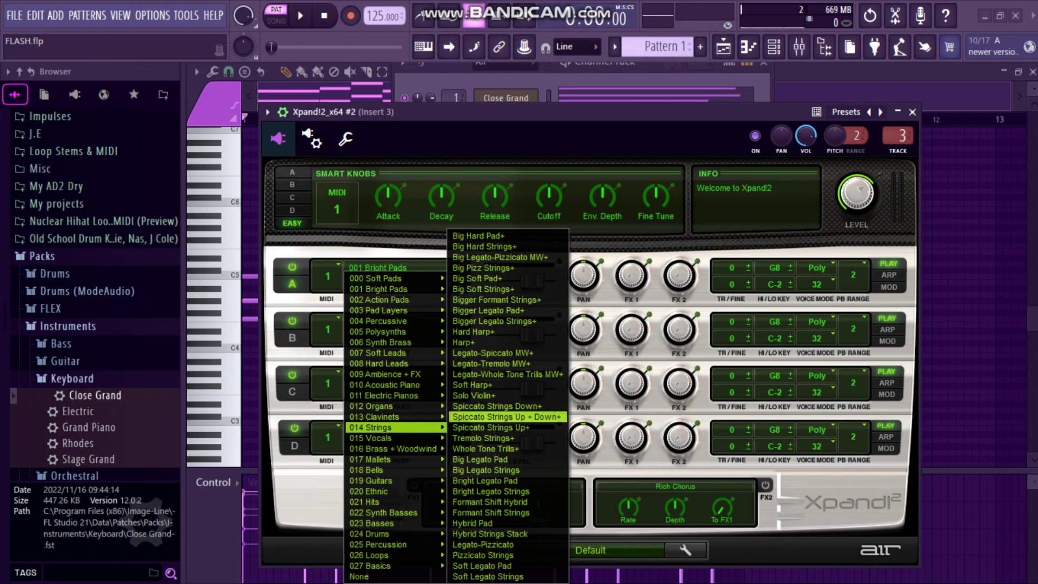
pyautogui.click(507, 416)
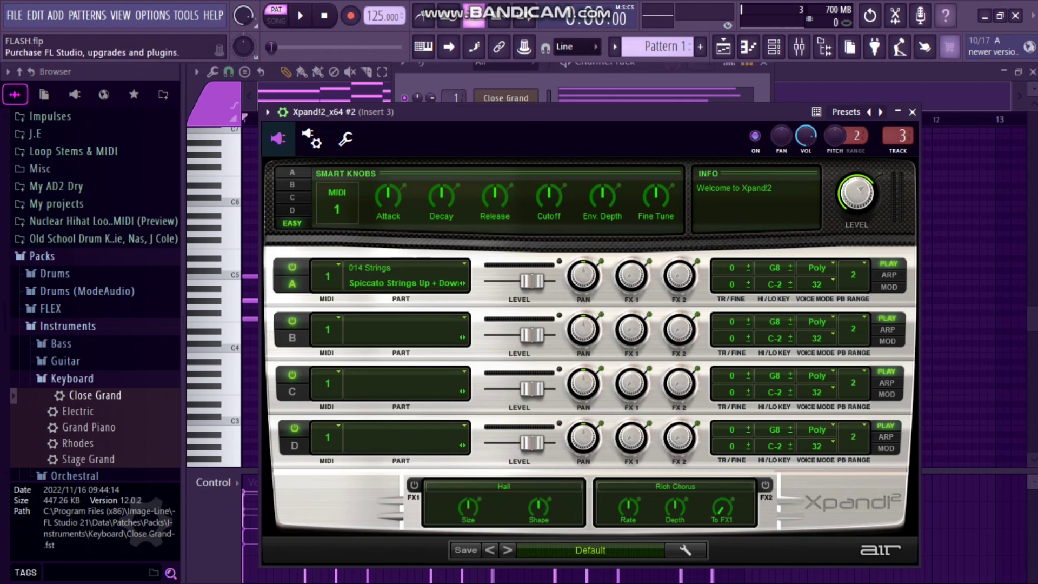
pyautogui.click(911, 112)
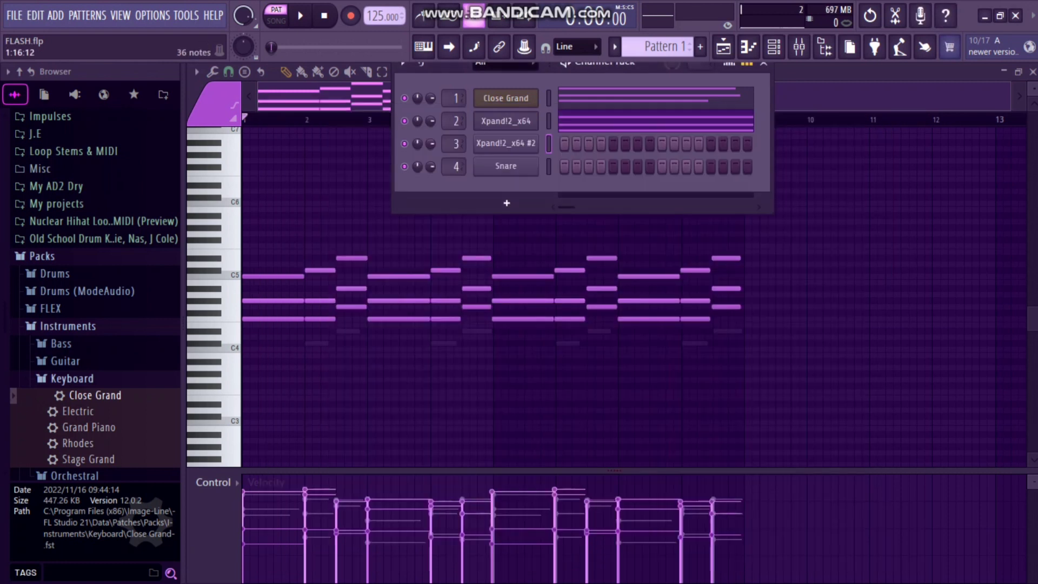
# Copy the Xpand!2_x64 channel's notes into the Xpand!2_x64 #2 channel and play them in its piano roll.
pyautogui.rightClick(535, 93)
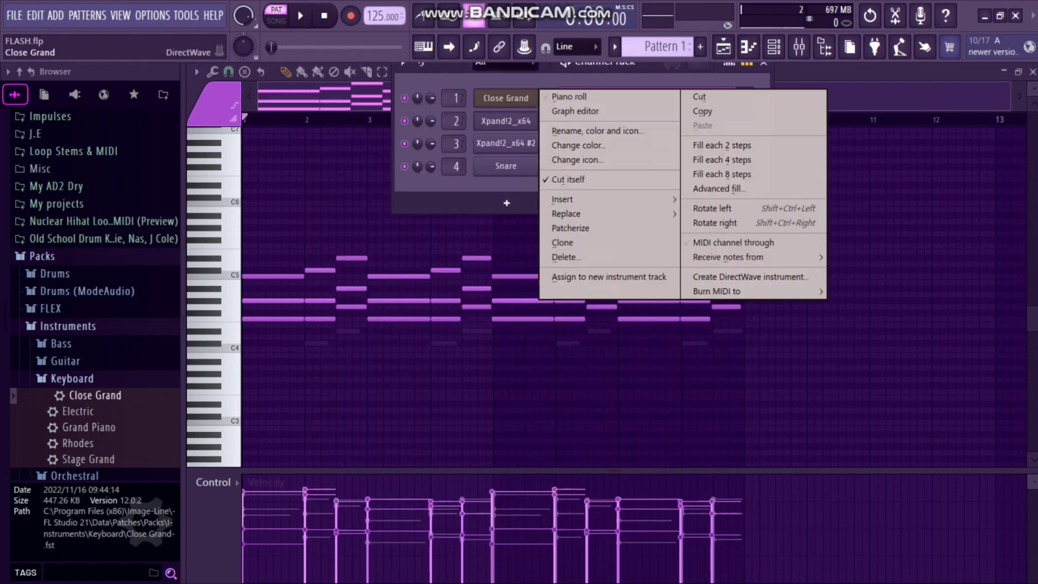
pyautogui.rightClick(505, 120)
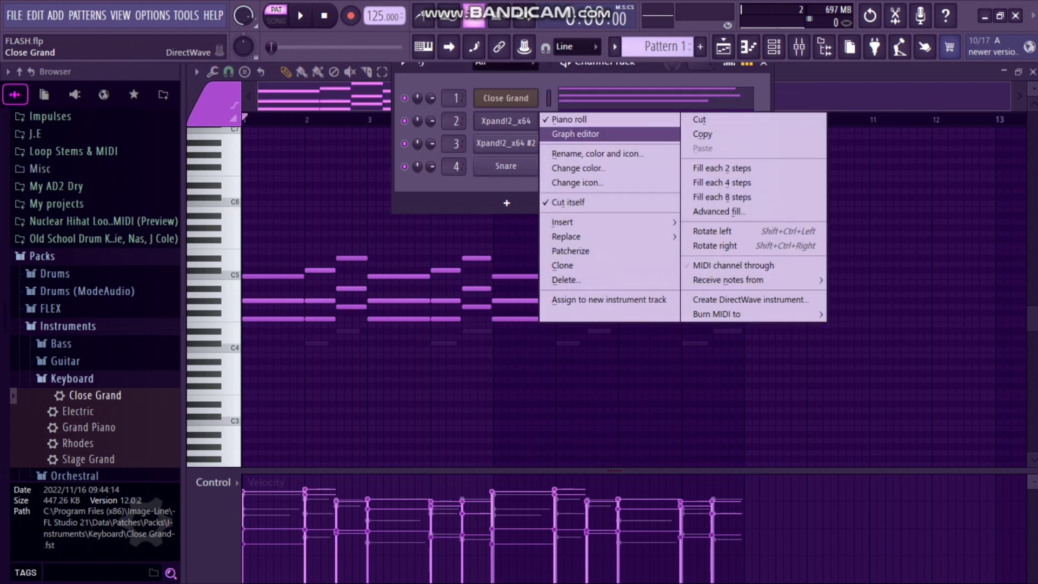
pyautogui.click(703, 134)
pyautogui.rightClick(535, 140)
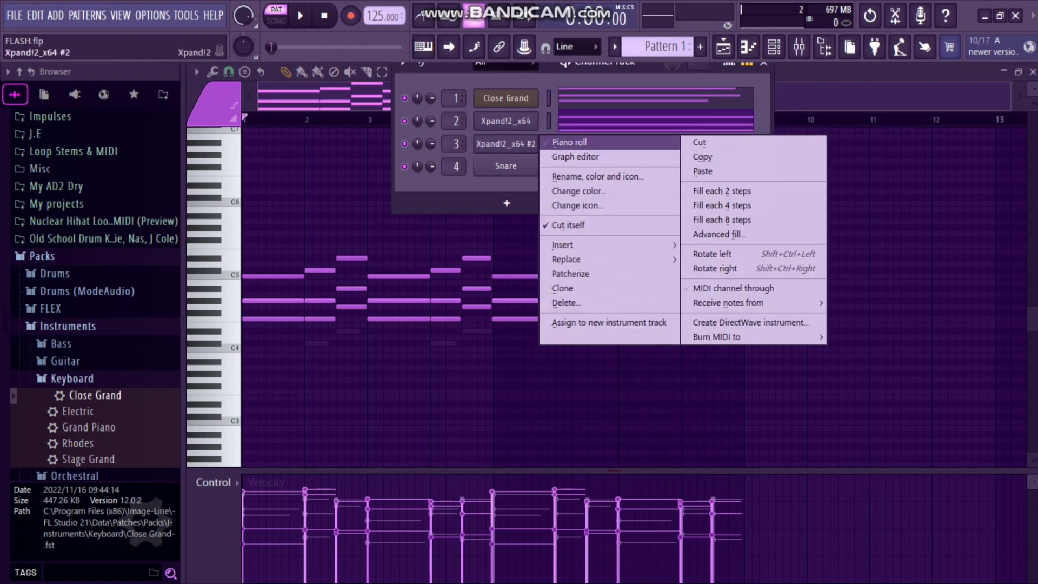
pyautogui.click(703, 169)
pyautogui.click(602, 142)
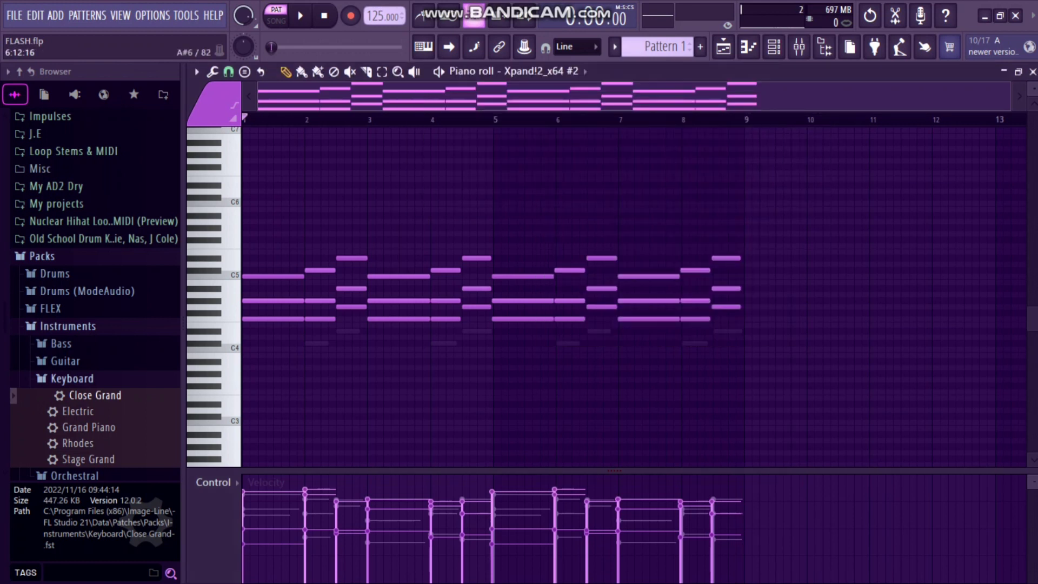
pyautogui.press('space')
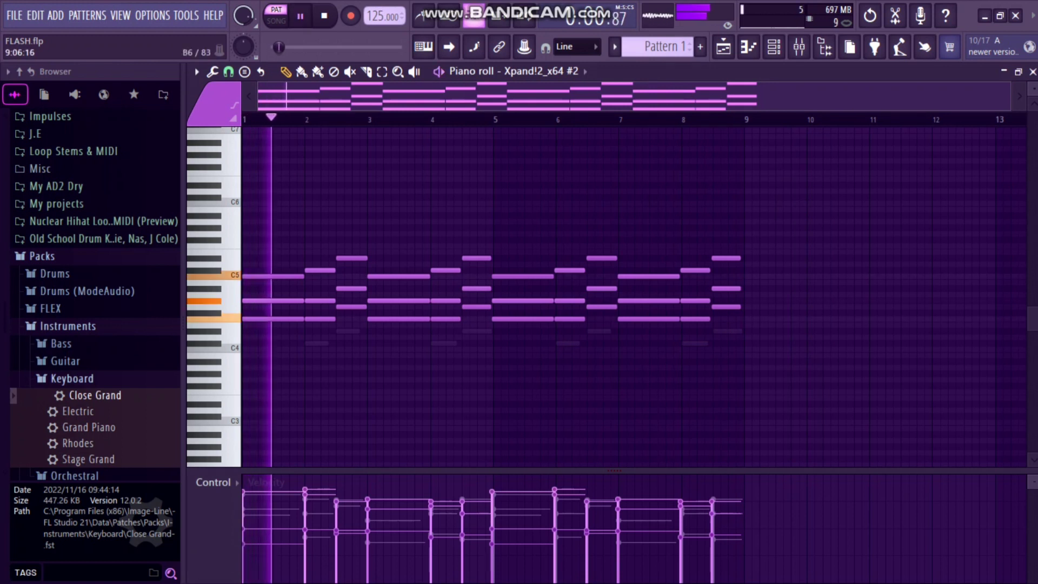
pyautogui.press('space')
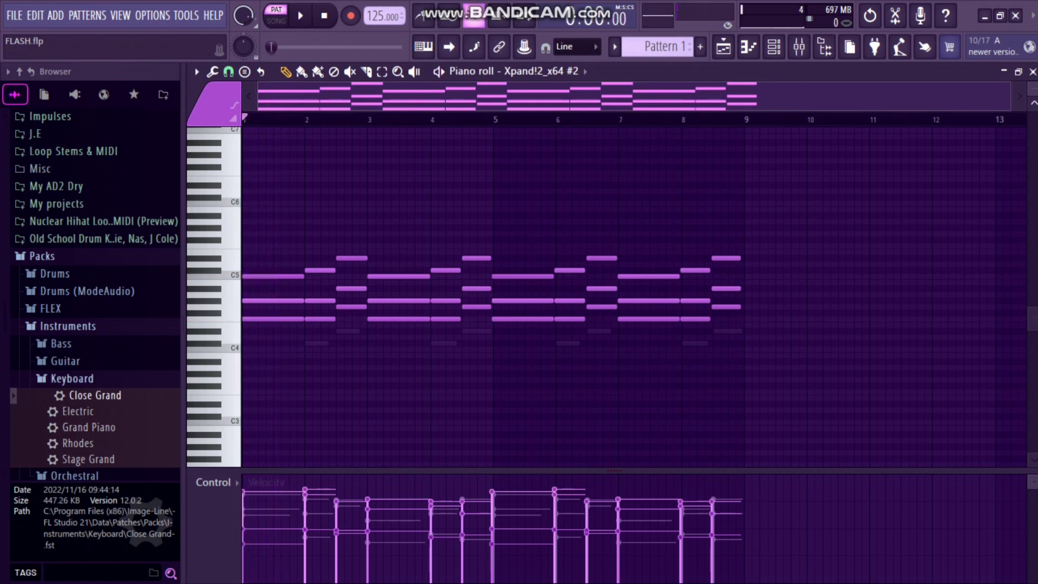
# Slice the spiccato string chords at every beat across bars 1 to 4.
pyautogui.moveTo(1011, 97); pyautogui.dragTo(453, 96)
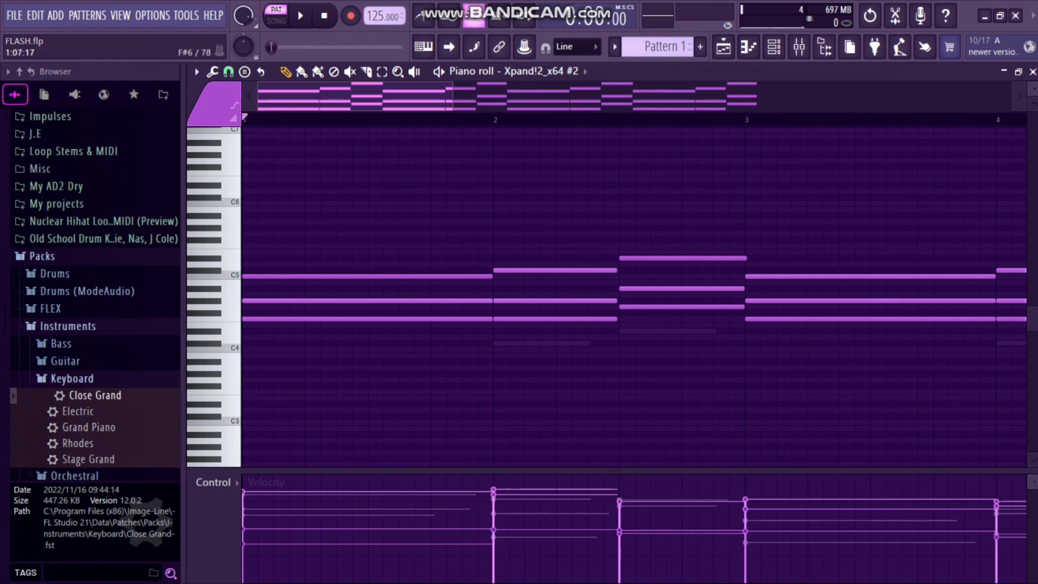
pyautogui.press('space')
pyautogui.press('c')
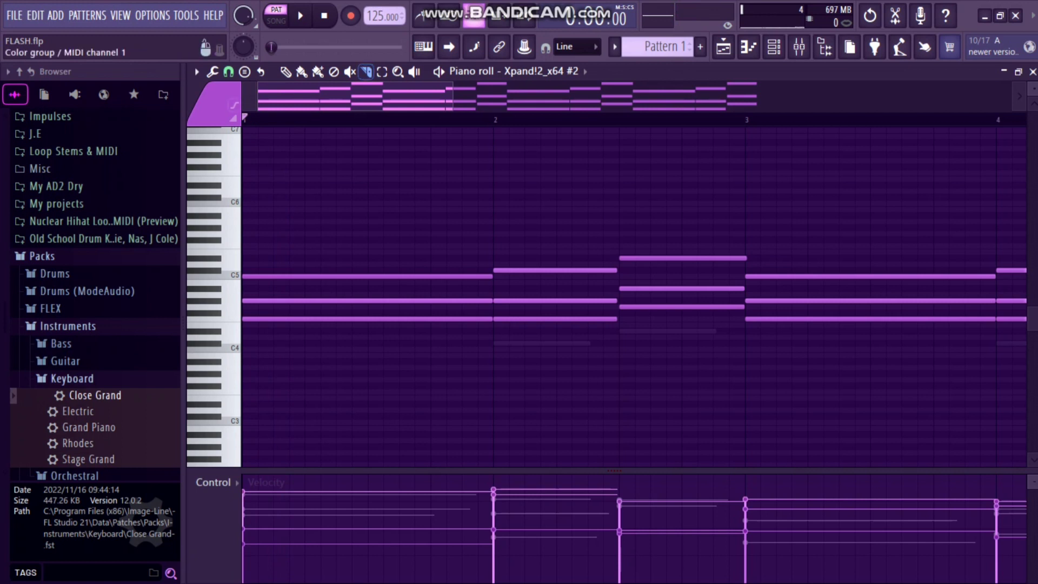
pyautogui.moveTo(274, 268); pyautogui.dragTo(304, 267)
pyautogui.moveTo(368, 333); pyautogui.dragTo(368, 267)
pyautogui.moveTo(431, 333); pyautogui.dragTo(430, 267)
pyautogui.moveTo(556, 332); pyautogui.dragTo(556, 262)
pyautogui.moveTo(682, 319); pyautogui.dragTo(682, 248)
pyautogui.moveTo(808, 337); pyautogui.dragTo(807, 267)
pyautogui.moveTo(870, 354); pyautogui.dragTo(870, 267)
pyautogui.moveTo(932, 338); pyautogui.dragTo(932, 267)
pyautogui.press('space')
pyautogui.hscroll(3, 803, 294)
pyautogui.press('space')
pyautogui.scroll(-5, 448, 282)
# Duplicate the sliced string chords of bars 1 to 4 into bars 5 to 8 in place of the unsliced ones and play the result.
pyautogui.moveTo(522, 119); pyautogui.dragTo(243, 120)
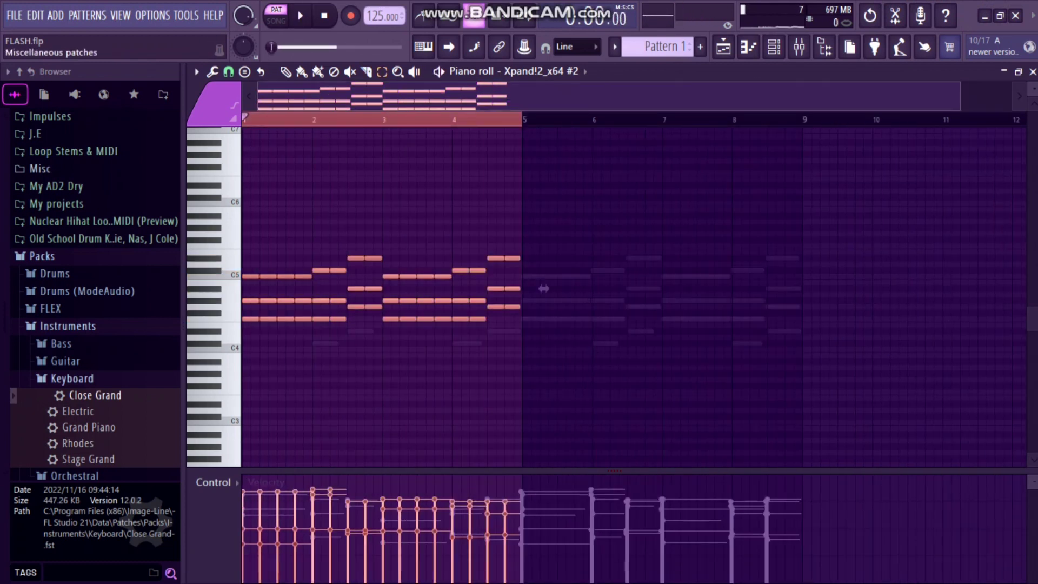
pyautogui.hotkey('ctrl', 'b')
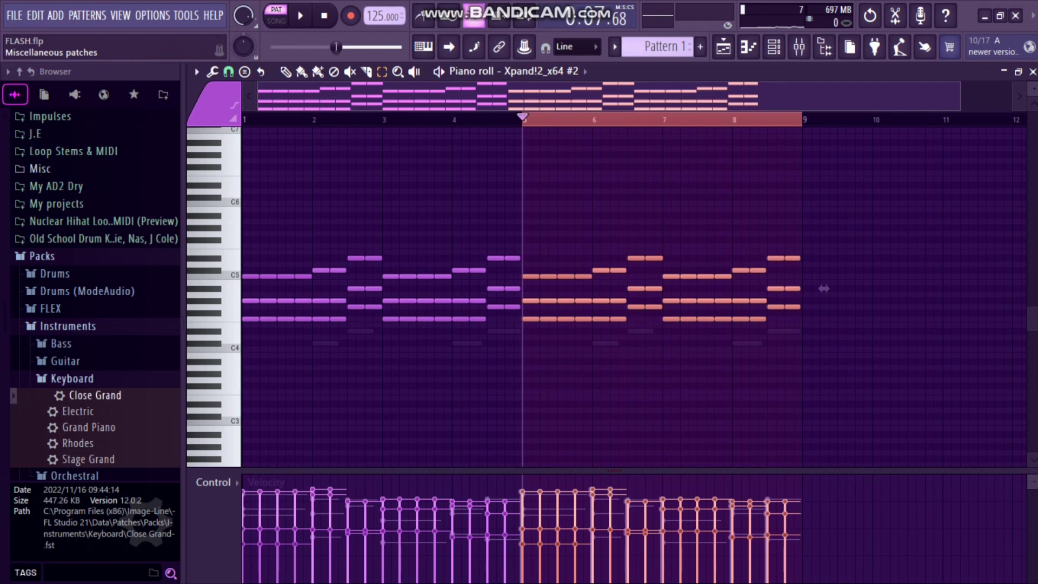
pyautogui.click(547, 120)
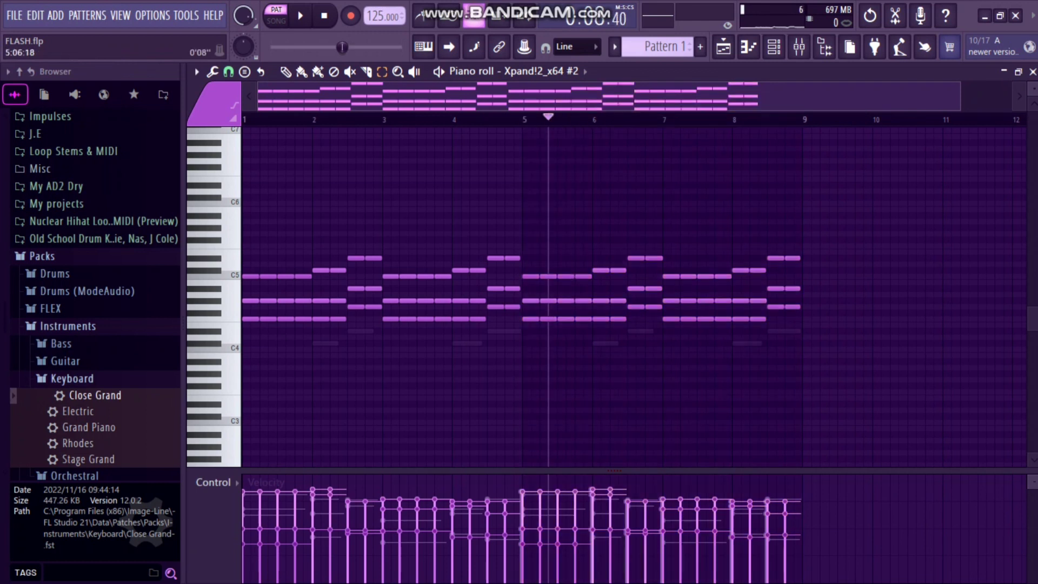
pyautogui.click(324, 15)
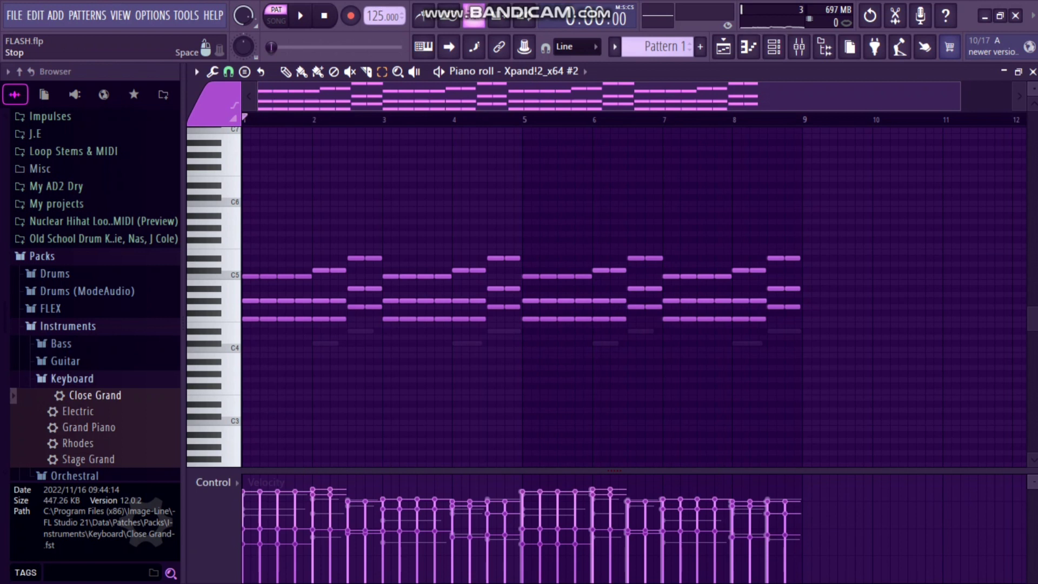
pyautogui.press('space')
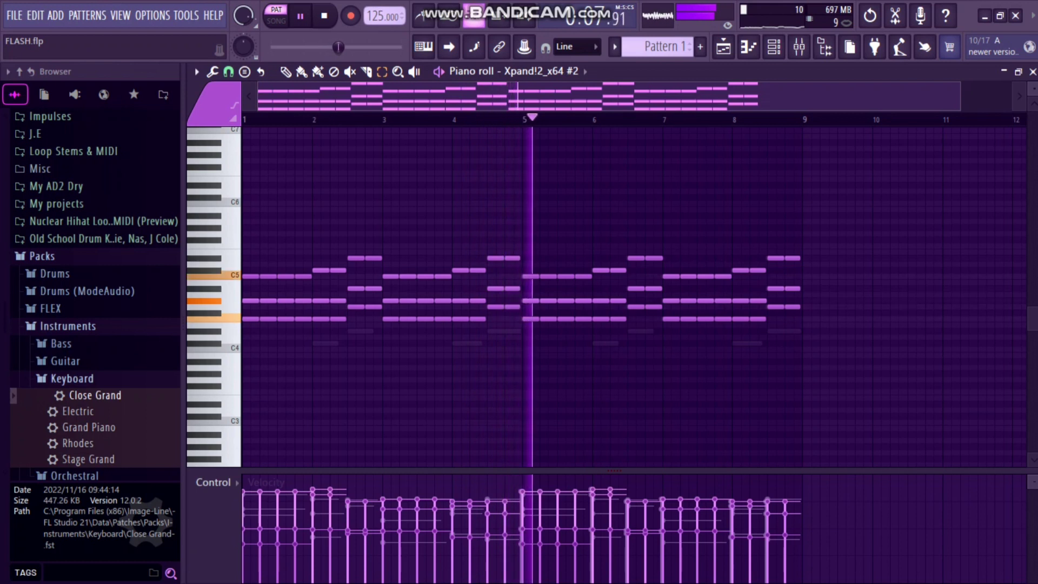
pyautogui.press('space')
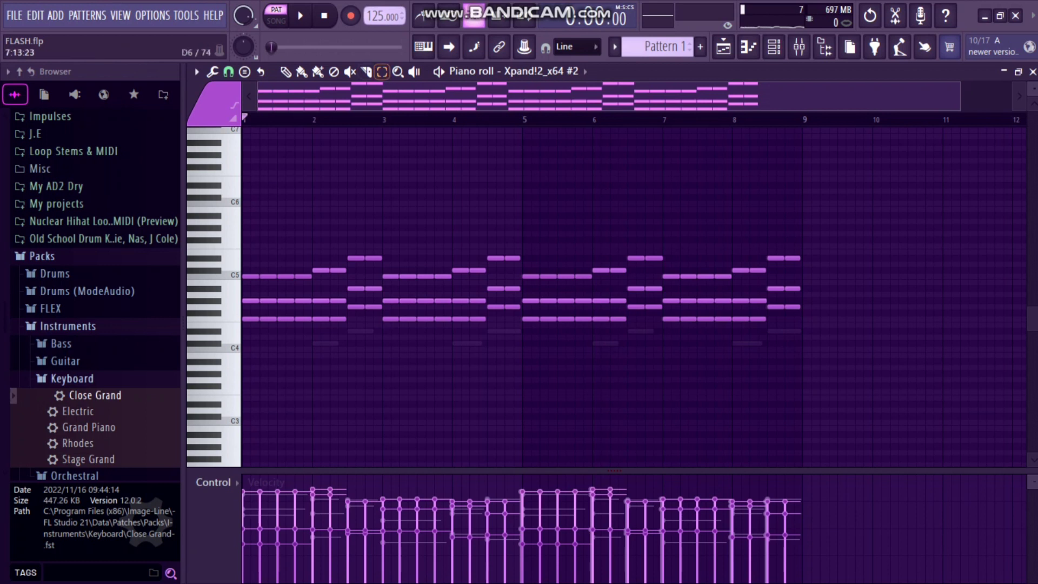
# Transpose all the spiccato string notes up one octave and listen to the result.
pyautogui.hotkey('ctrl', 'a')
pyautogui.moveTo(243, 399); pyautogui.dragTo(178, 408)
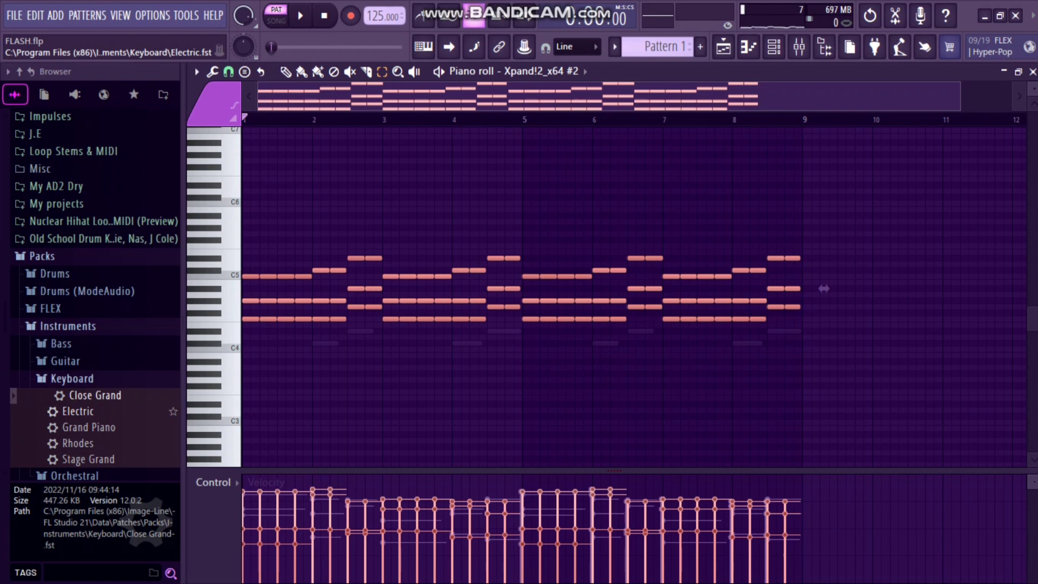
pyautogui.hotkey('ctrl', 'Up')
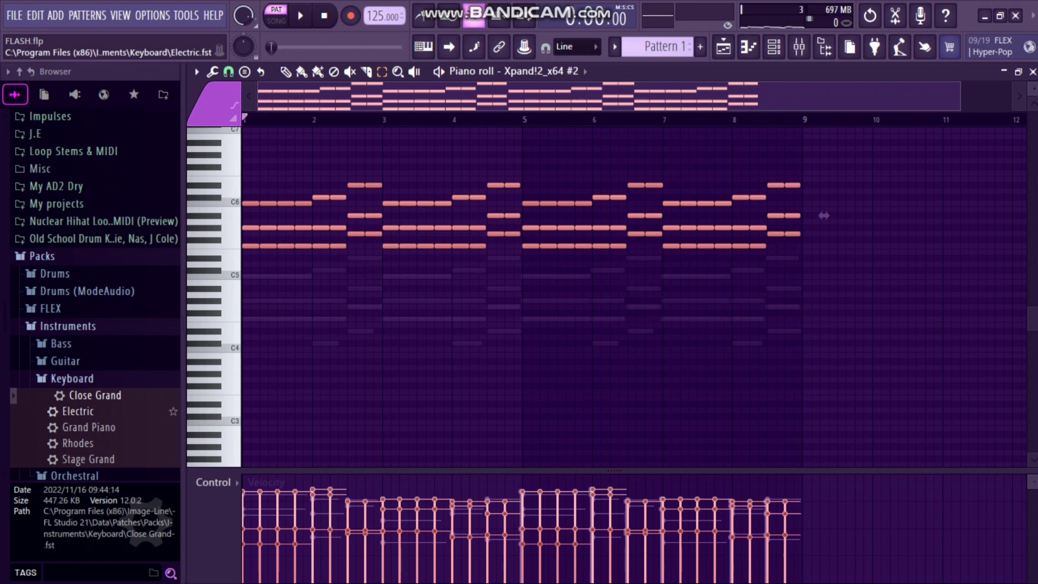
pyautogui.press('space')
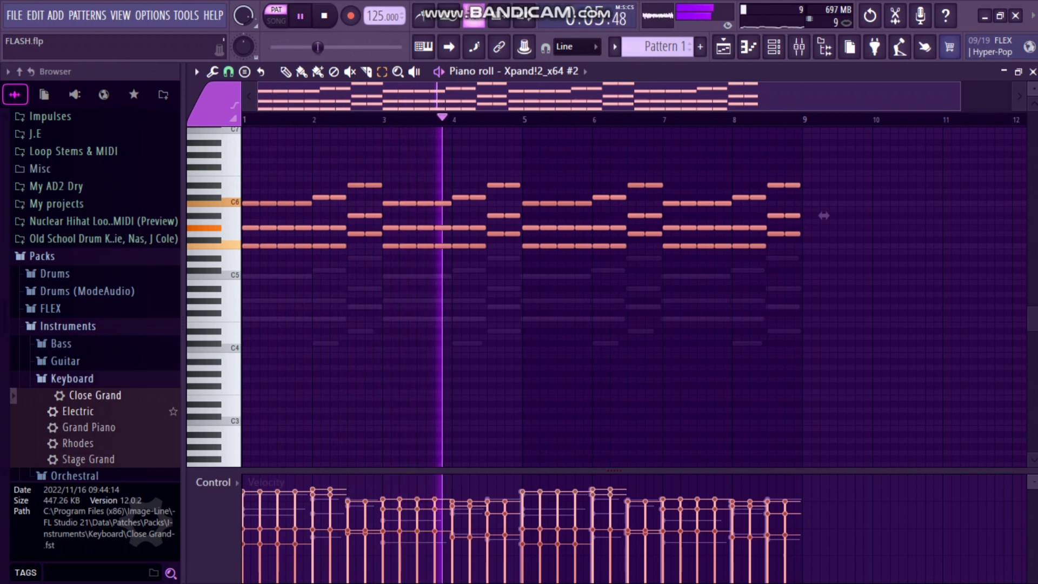
pyautogui.press('space')
pyautogui.hotkey('ctrl', 'd')
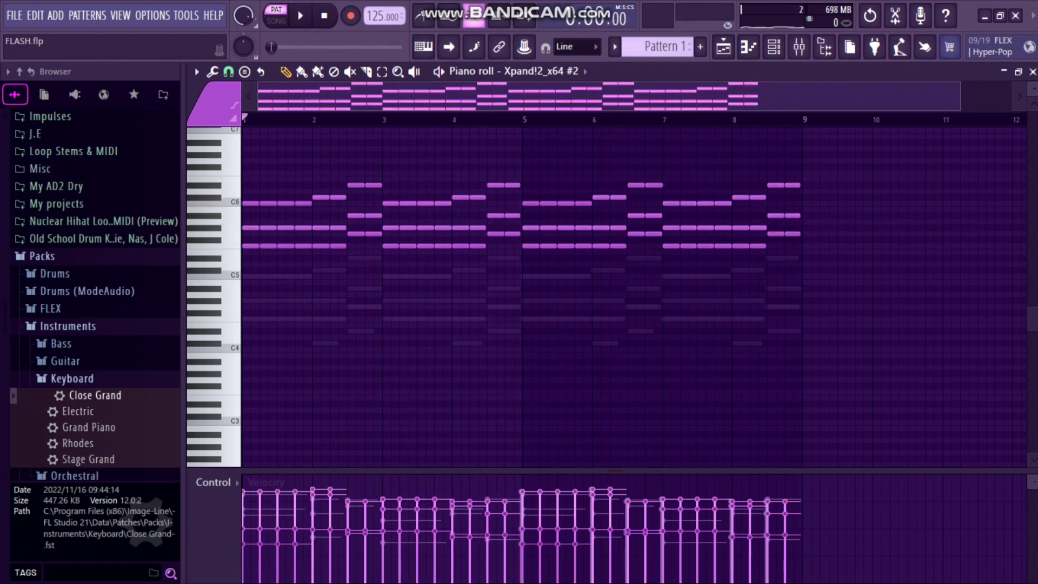
pyautogui.moveTo(908, 118); pyautogui.dragTo(776, 118)
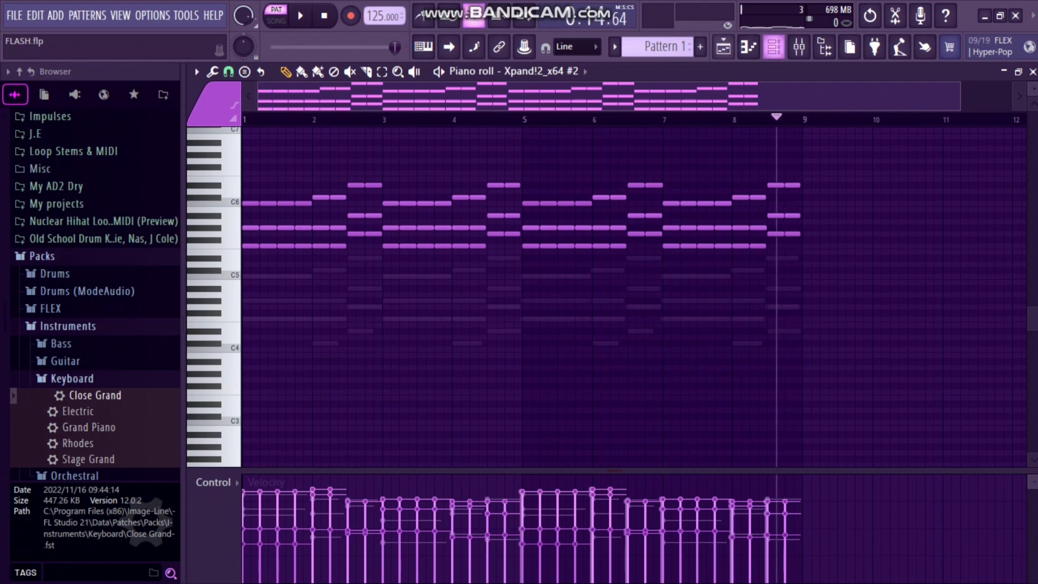
# Replace the Snare channel's sampler with the Xpand!2_x64 instrument.
pyautogui.click(773, 46)
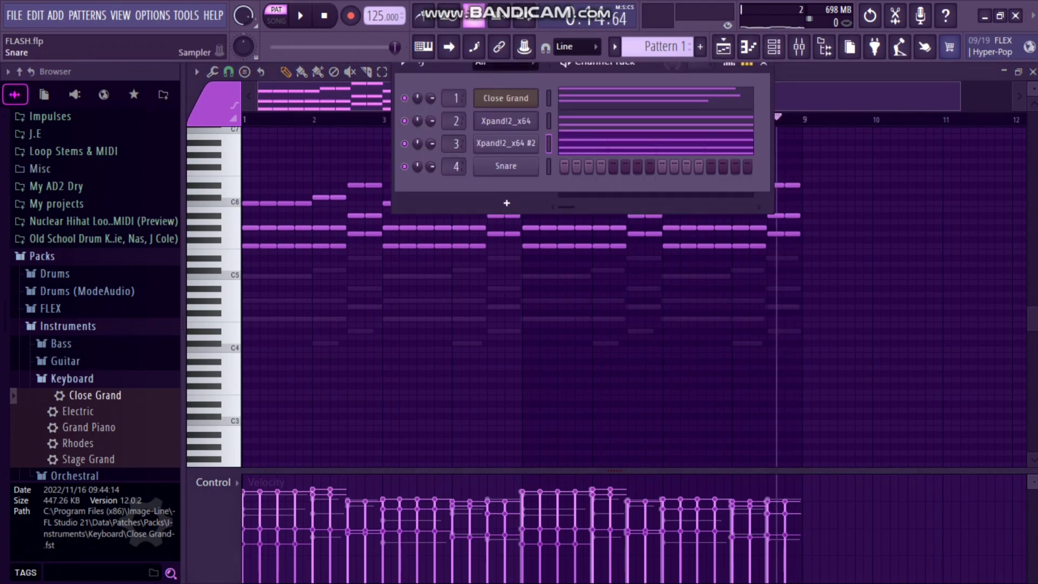
pyautogui.rightClick(535, 165)
pyautogui.moveTo(568, 296)
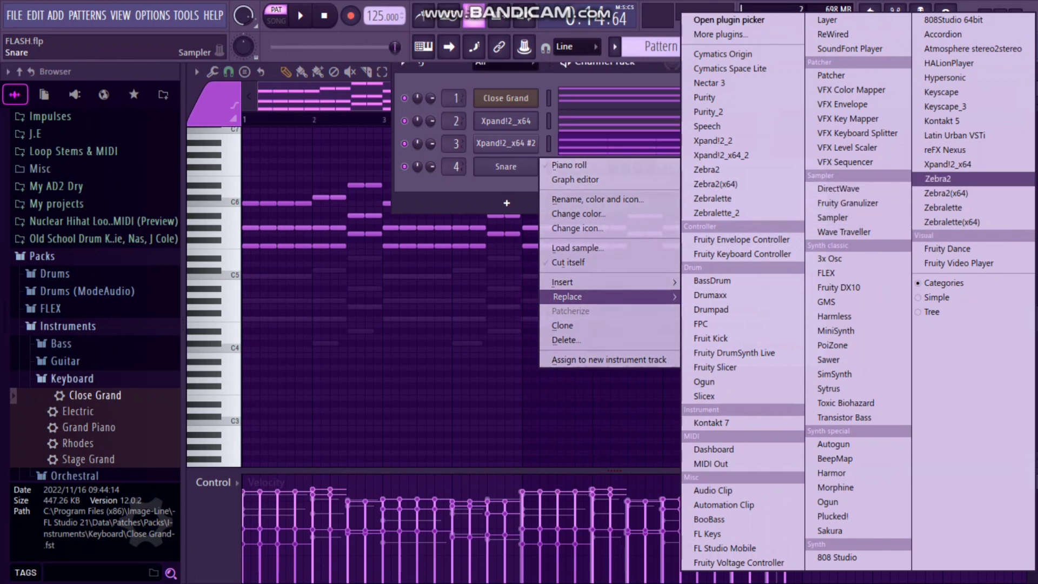
pyautogui.click(946, 164)
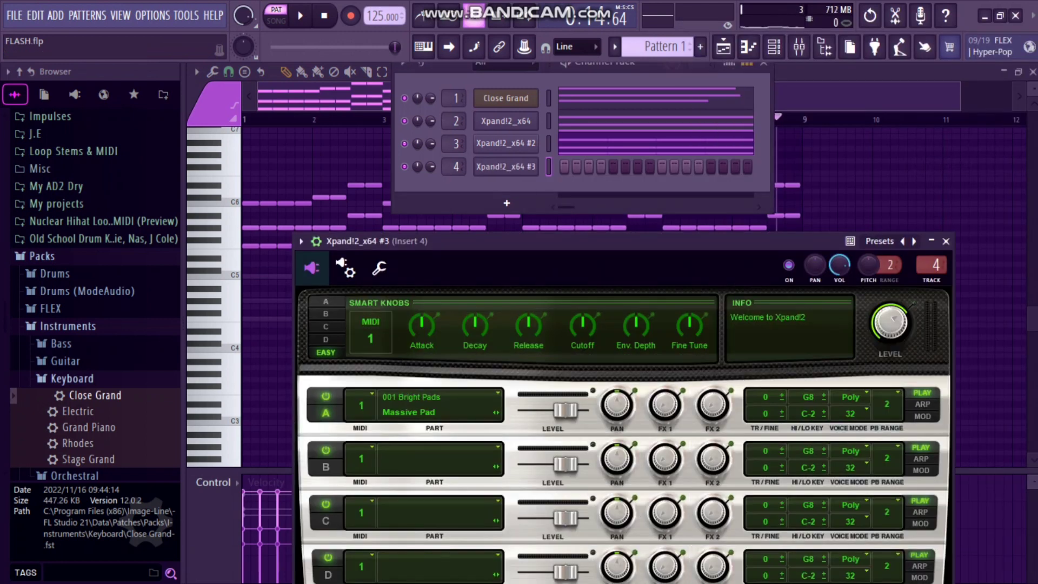
# Load the Female Eeh Choir+ sound from 015 Vocals into part A of Xpand!2_x64 #3.
pyautogui.click(411, 396)
pyautogui.moveTo(427, 437)
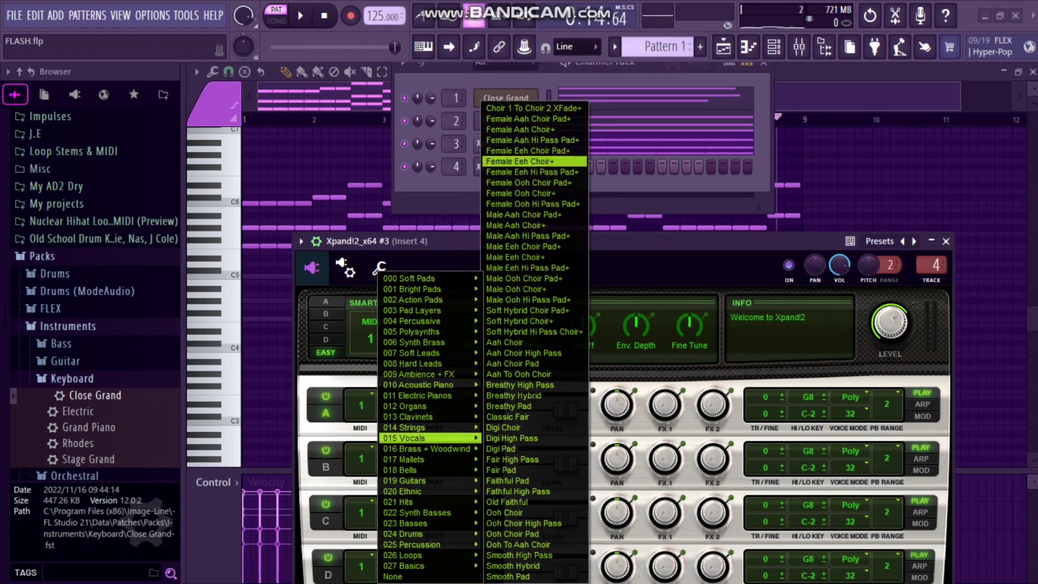
pyautogui.click(535, 162)
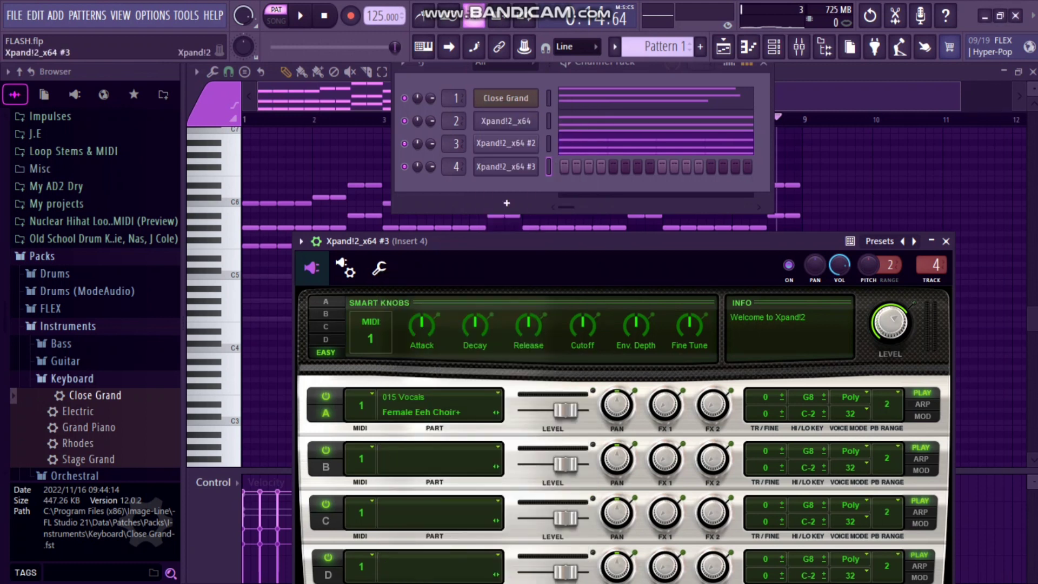
# Record the female choir chords over bars 1 to 8 on Xpand!2_x64 #3 and quick-quantize their start times.
pyautogui.press('v')
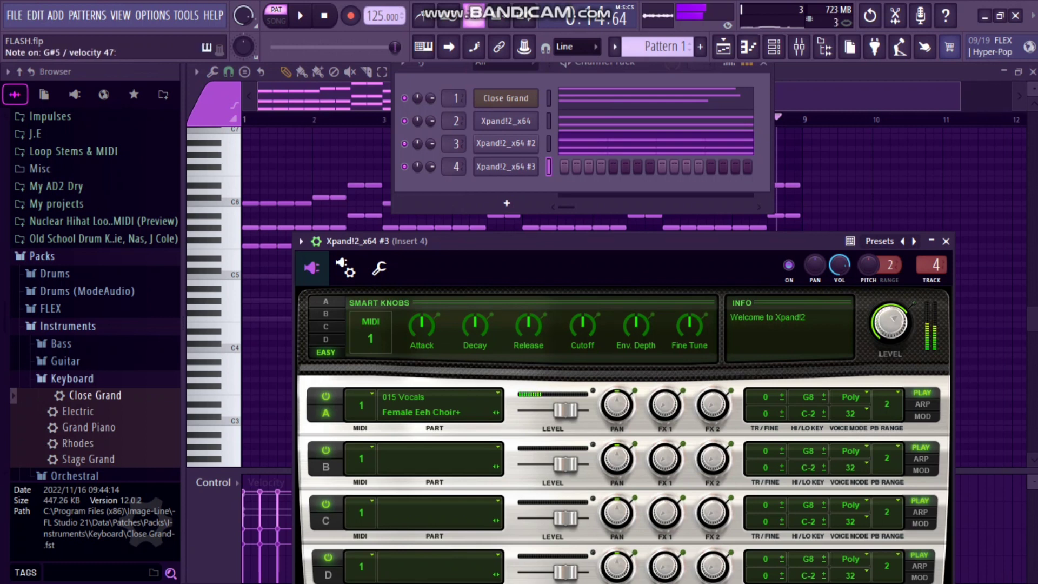
pyautogui.rightClick(535, 162)
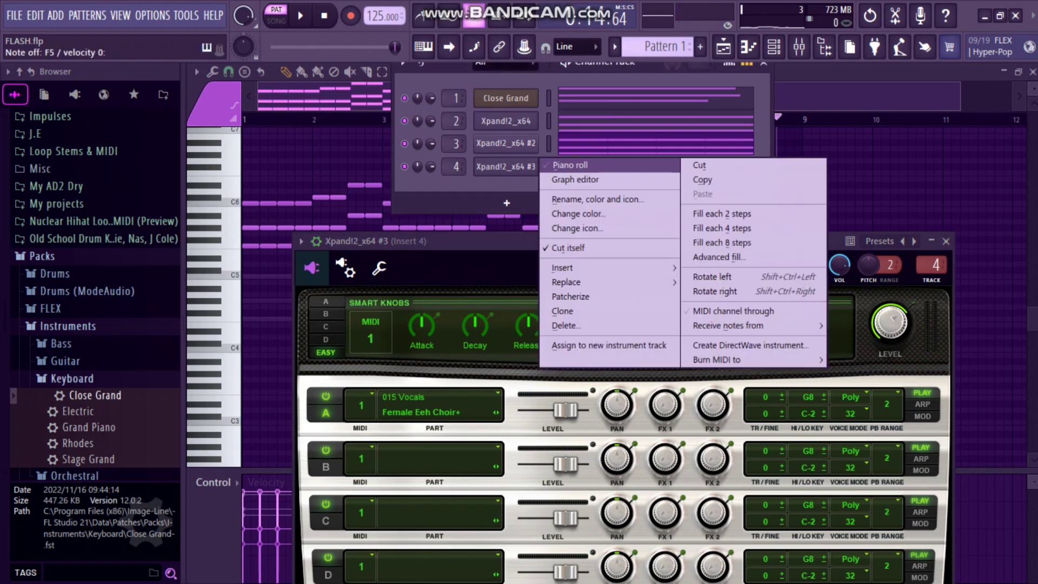
pyautogui.click(560, 165)
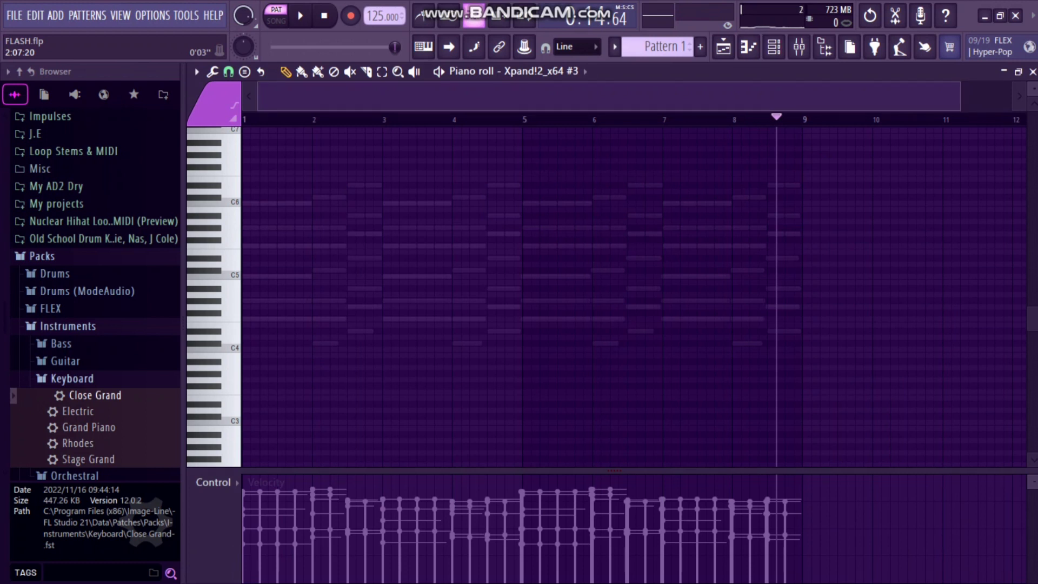
pyautogui.click(324, 16)
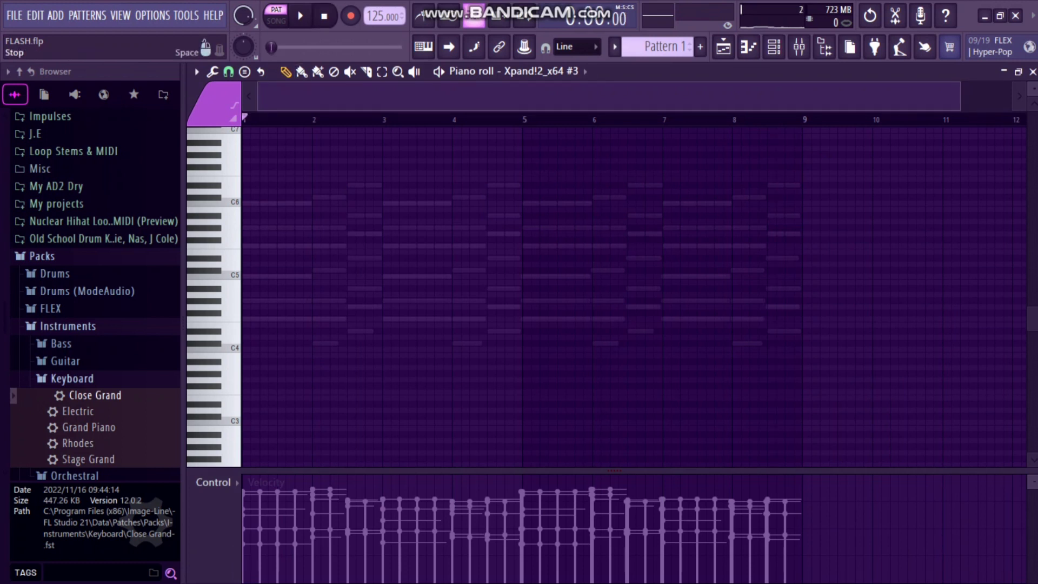
pyautogui.press('space')
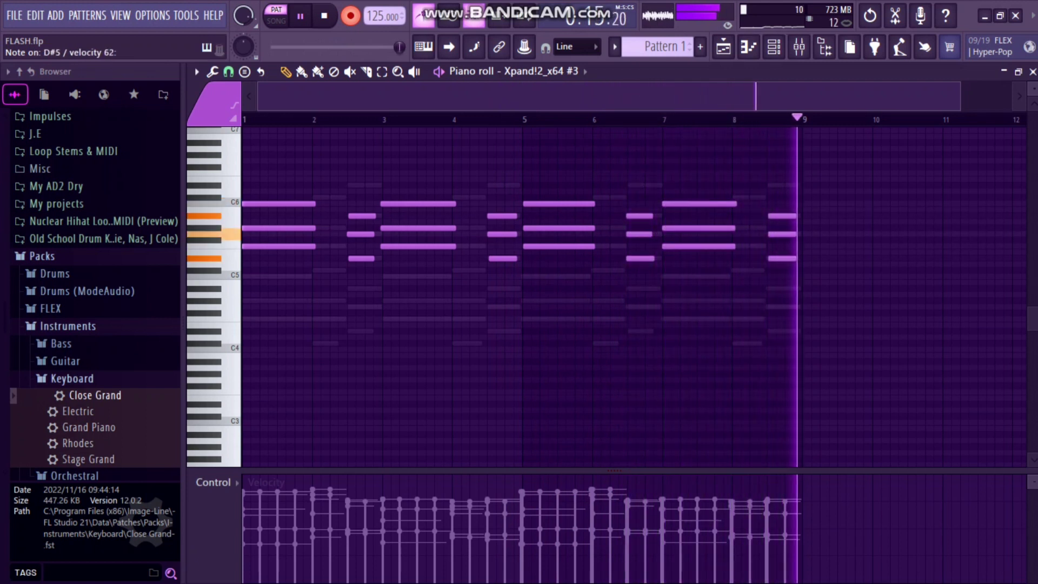
pyautogui.press('space')
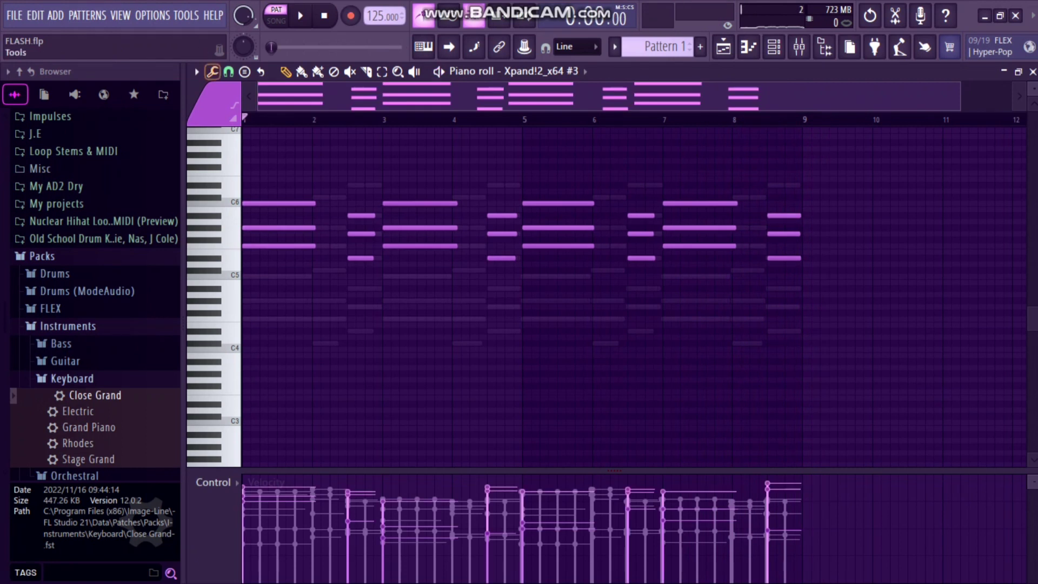
pyautogui.click(212, 71)
pyautogui.click(270, 156)
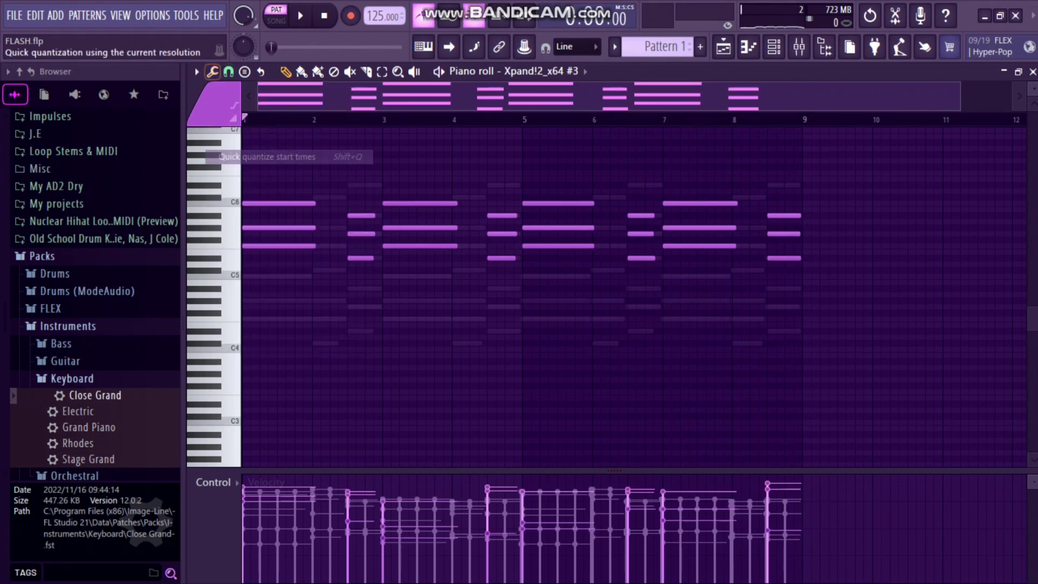
# Add a Purity instrument channel to the Channel Rack.
pyautogui.click(774, 47)
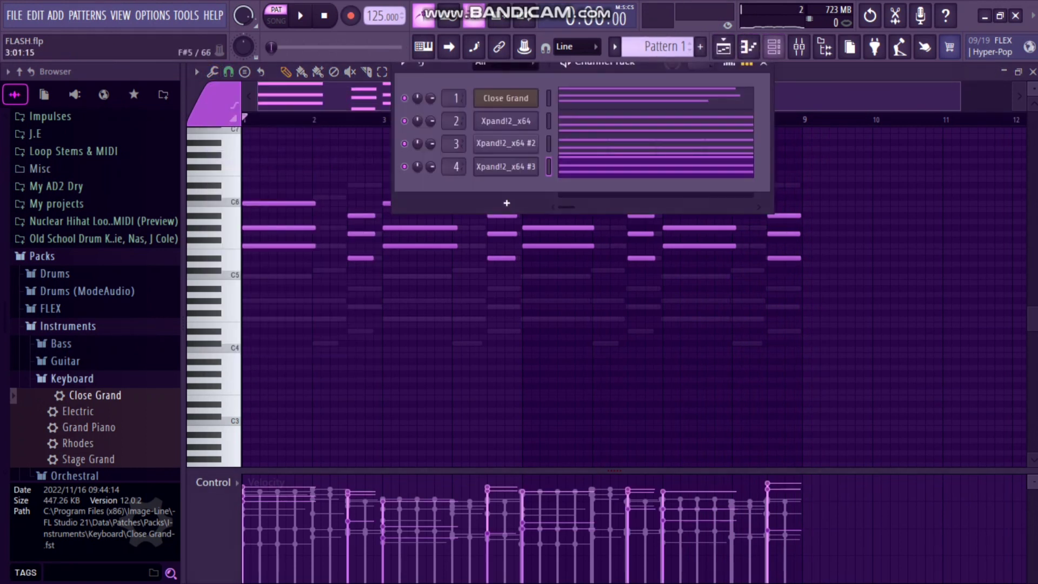
pyautogui.click(507, 202)
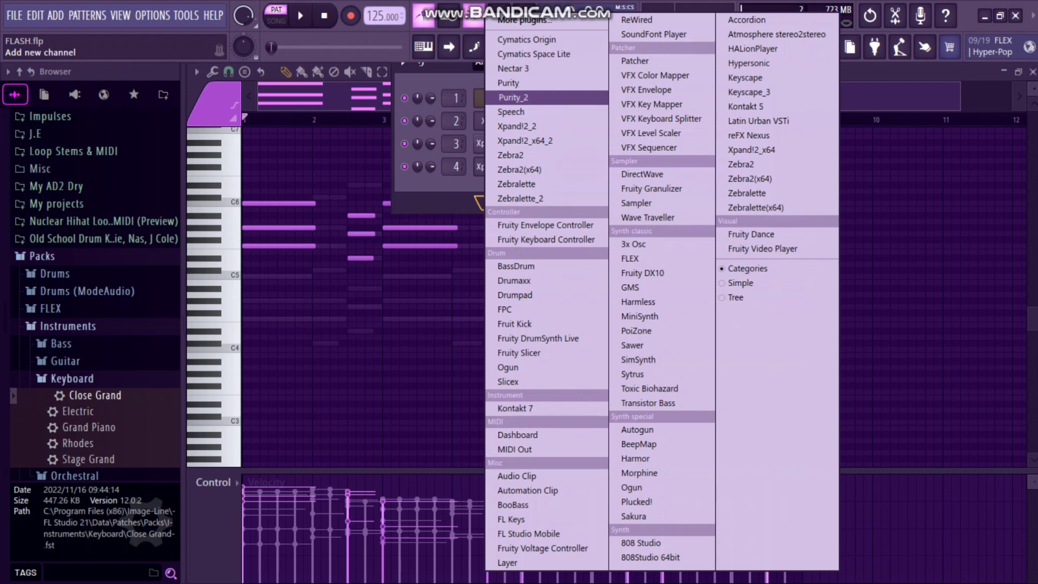
pyautogui.press('Return')
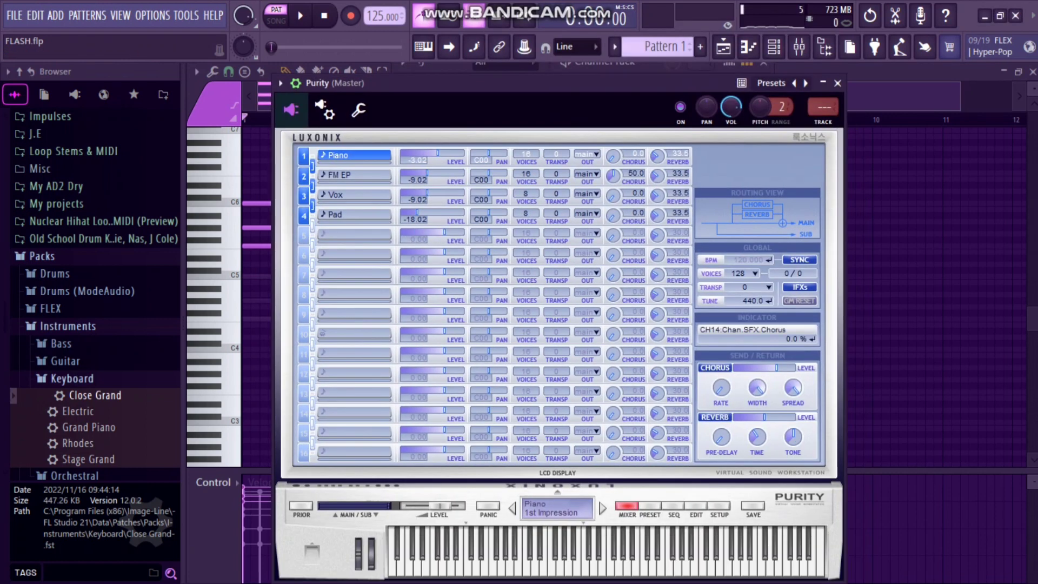
# Load the AnA BassGuitar preset from Purity's Bass Guitar category and audition it.
pyautogui.click(649, 506)
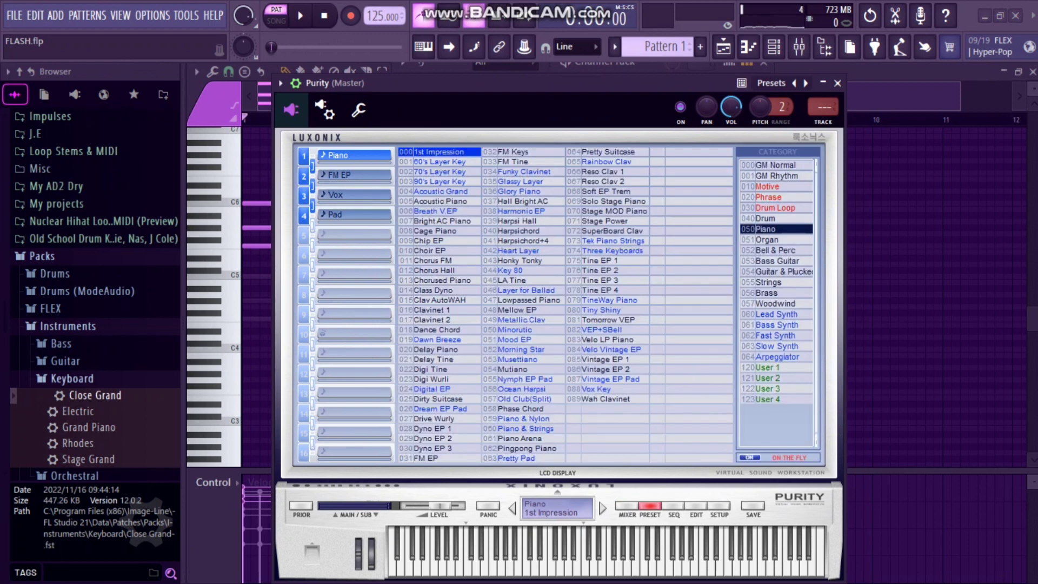
pyautogui.click(776, 260)
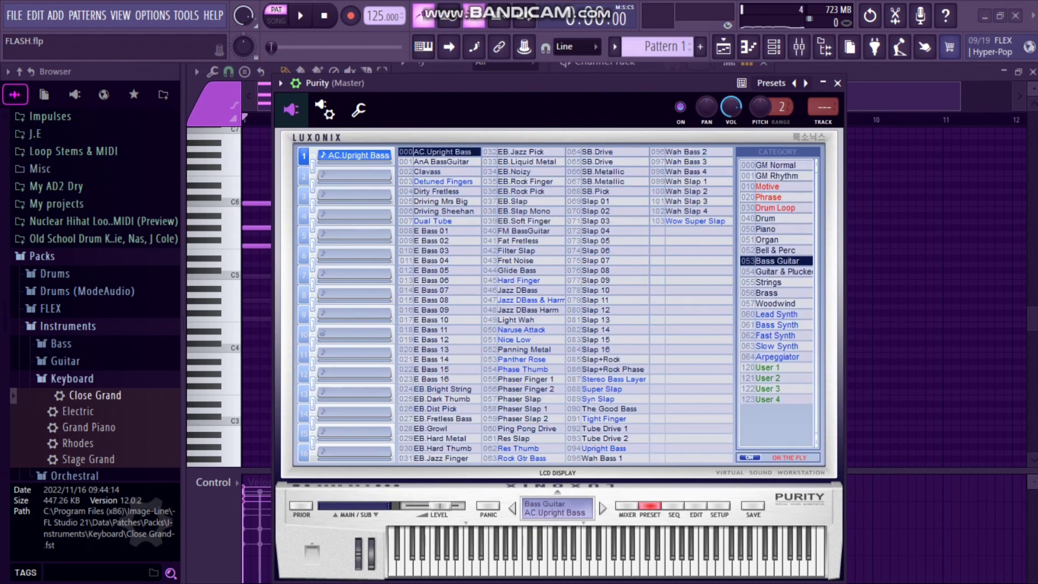
pyautogui.click(439, 162)
pyautogui.press('r')
pyautogui.press('v')
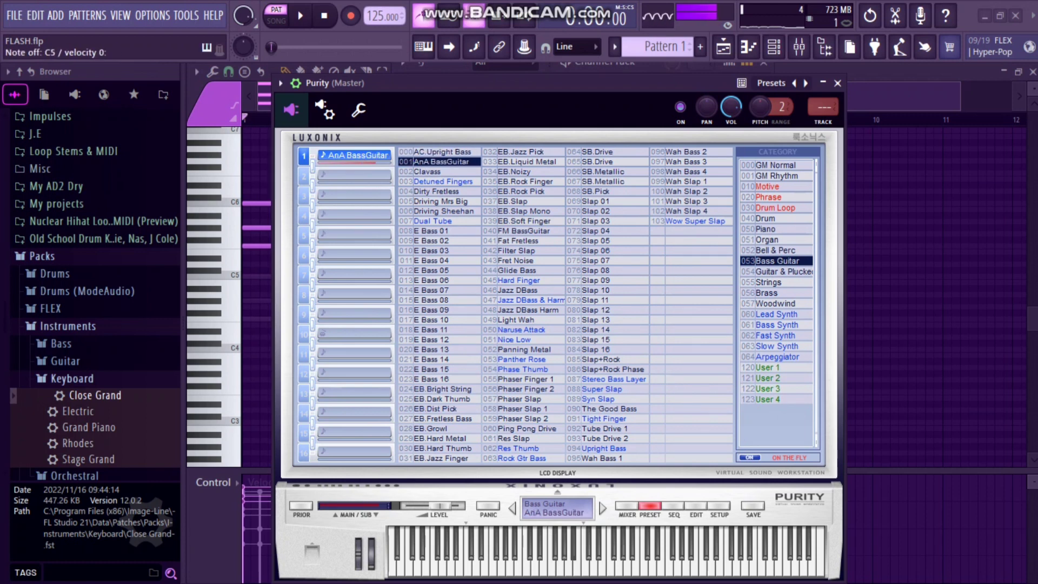
pyautogui.click(837, 82)
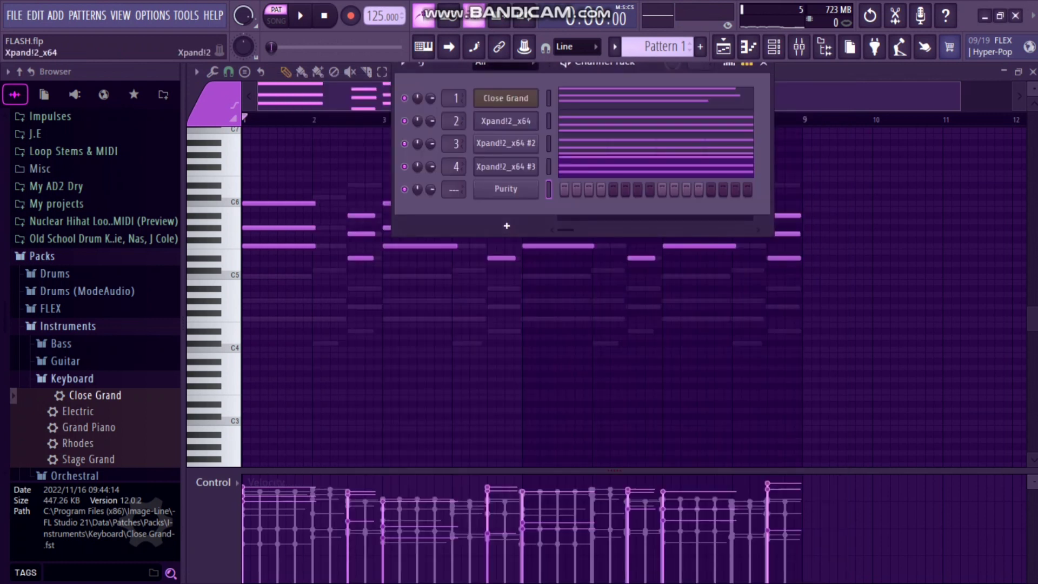
# Record a bass line over bars 1 to 8 on the Purity channel and quick-quantize the notes' start times.
pyautogui.rightClick(508, 188)
pyautogui.click(543, 189)
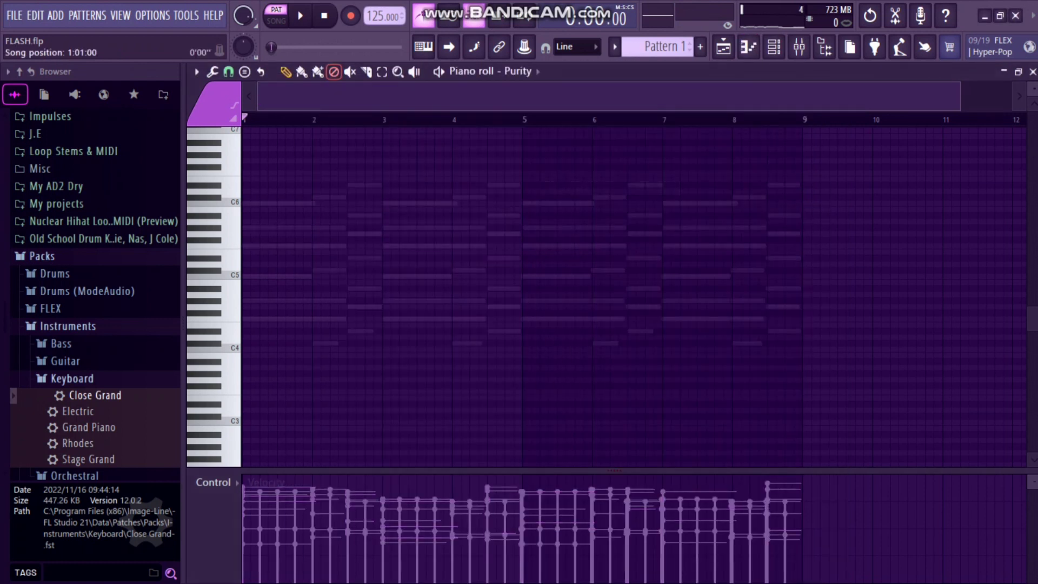
pyautogui.press('r')
pyautogui.press('space')
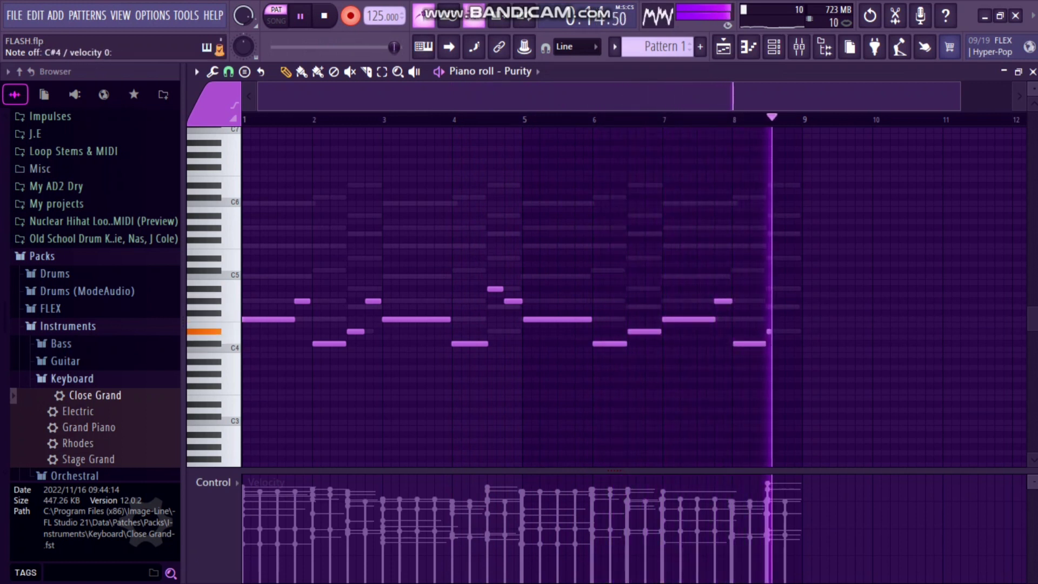
pyautogui.press('space')
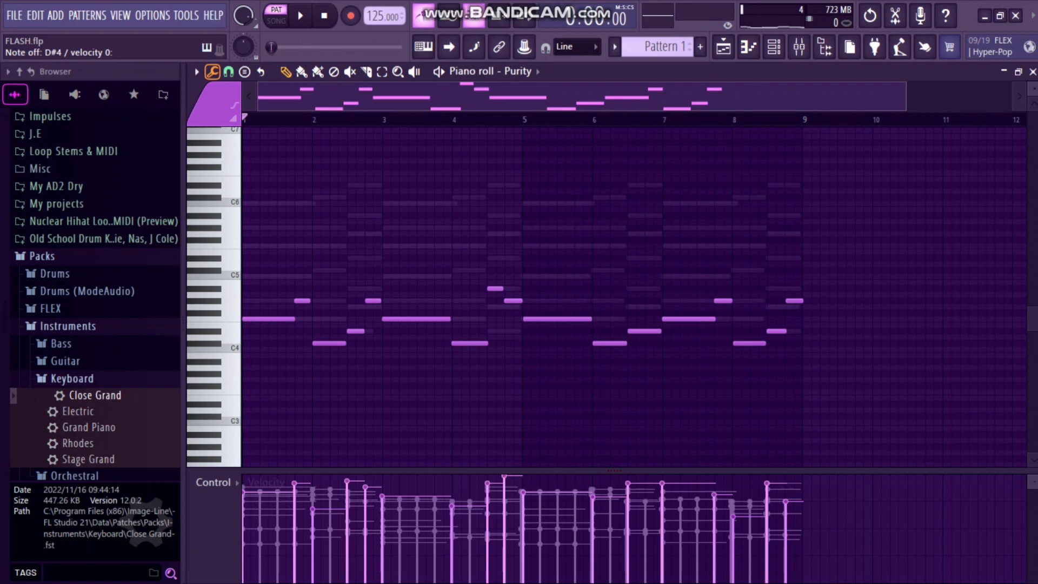
pyautogui.click(212, 71)
pyautogui.click(265, 156)
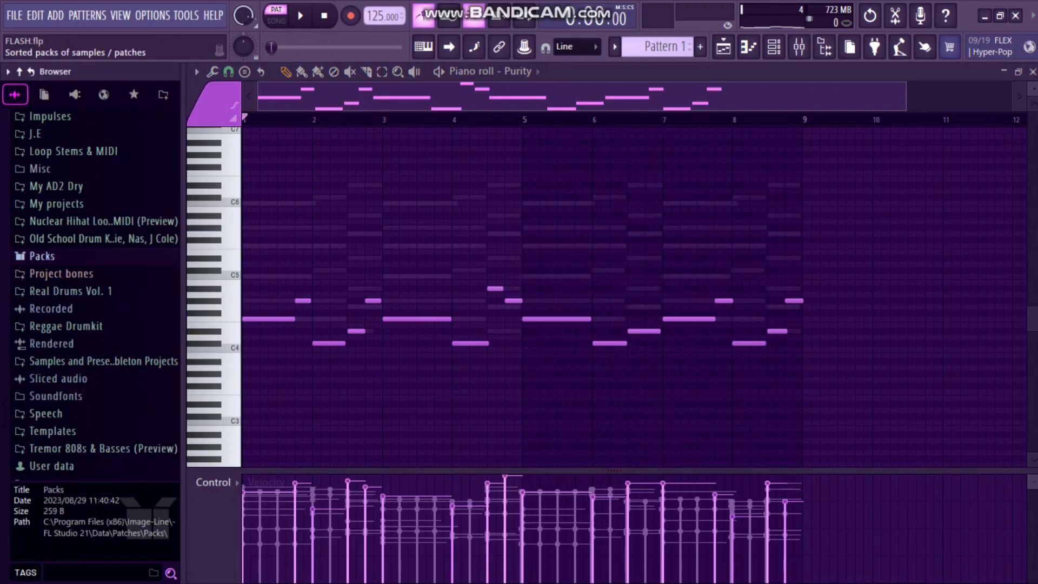
# Browse the African Drum Kit folder to My Drumkit and open its drumkit subfolder to find the snare folders.
pyautogui.scroll(8, 92, 292)
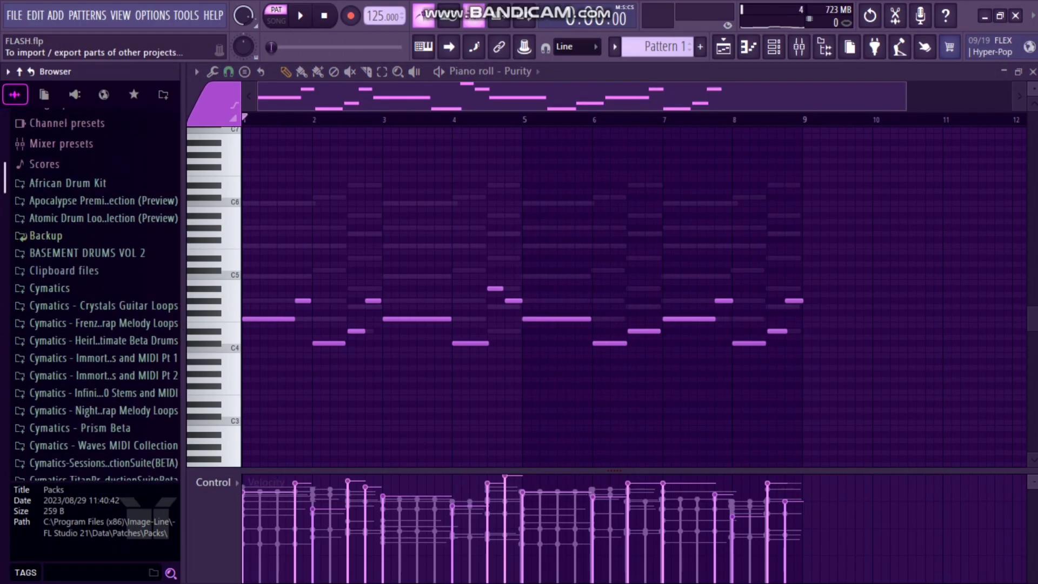
pyautogui.click(67, 185)
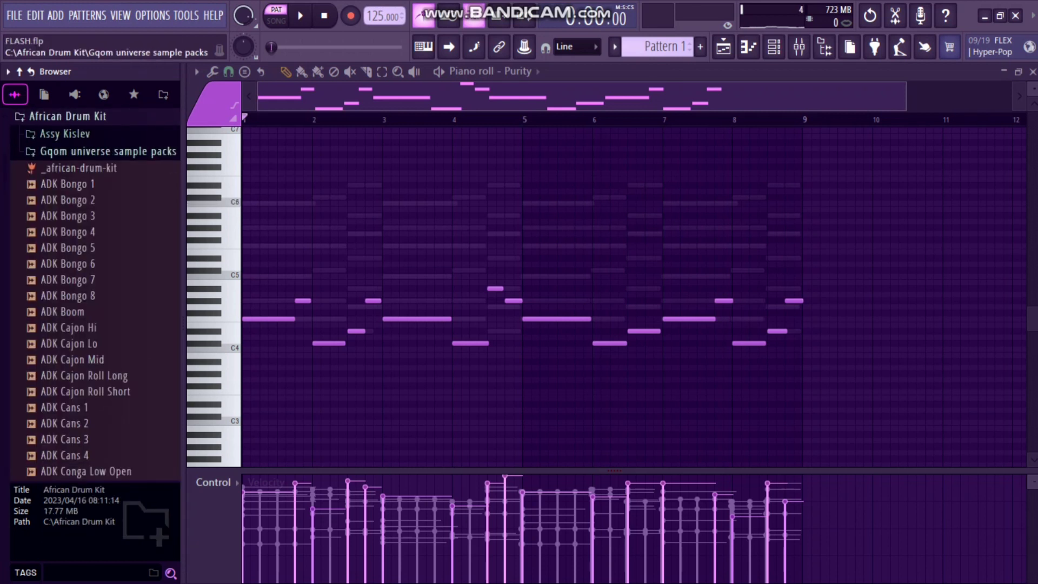
pyautogui.click(64, 134)
pyautogui.scroll(-4, 94, 294)
pyautogui.scroll(-4, 92, 292)
pyautogui.scroll(1, 92, 292)
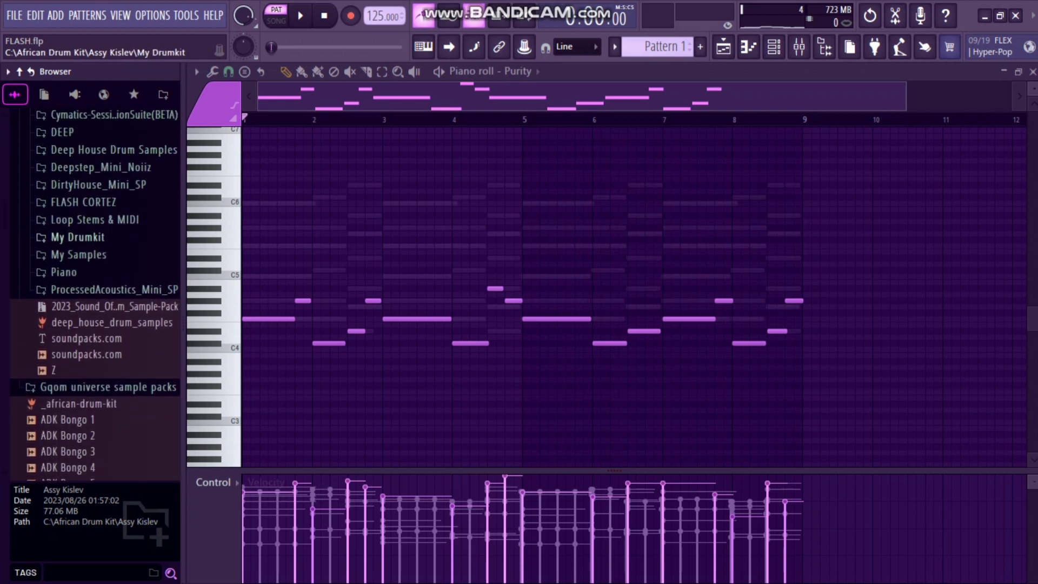
pyautogui.click(78, 237)
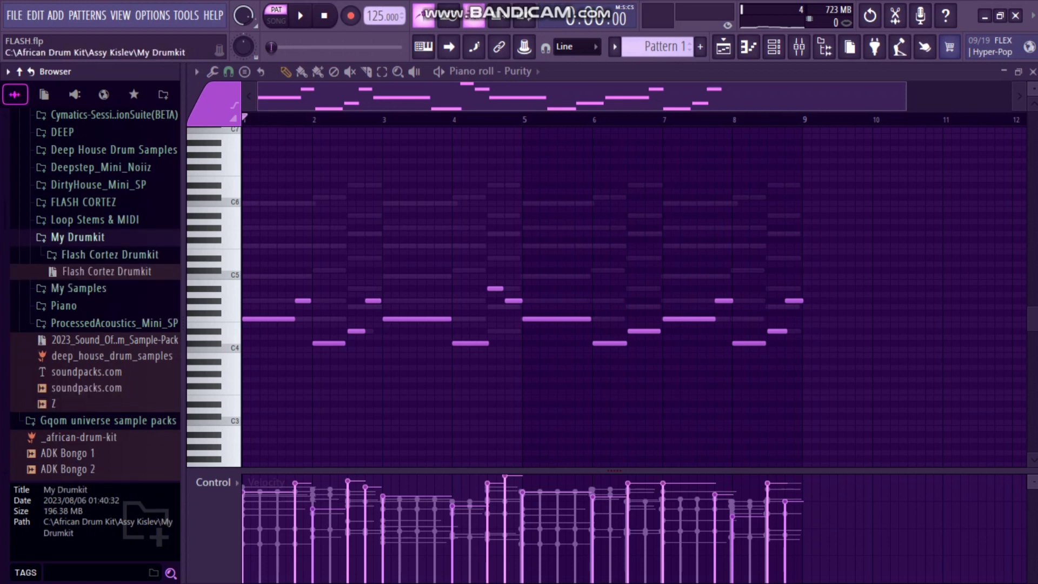
pyautogui.click(110, 254)
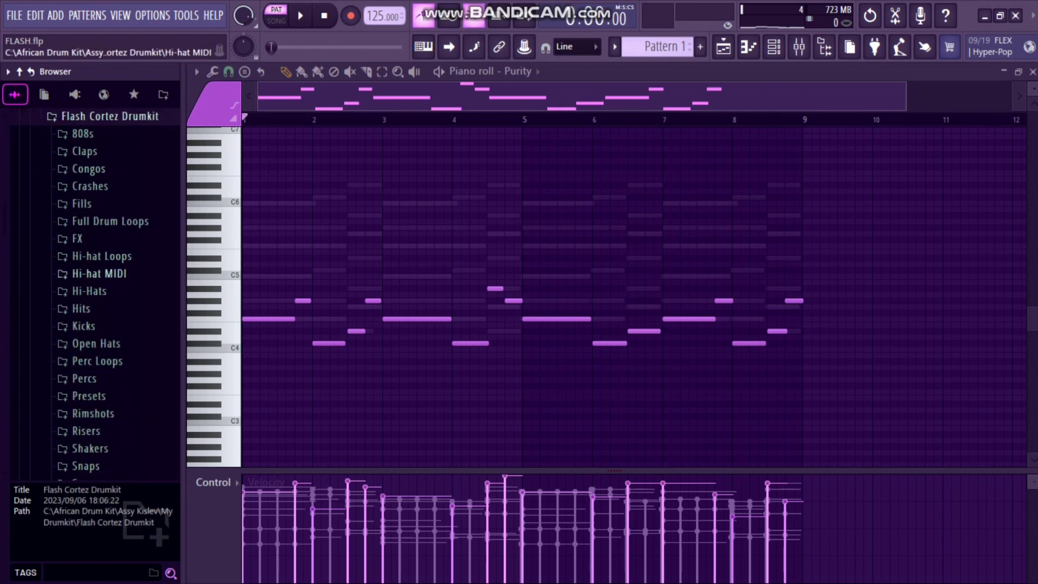
pyautogui.scroll(-5, 103, 256)
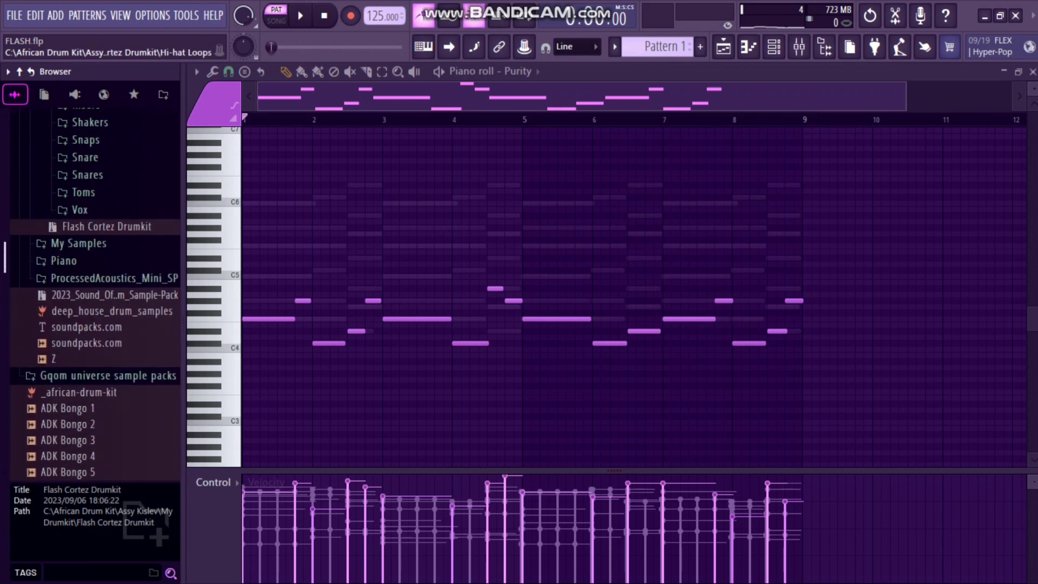
pyautogui.scroll(1, 103, 223)
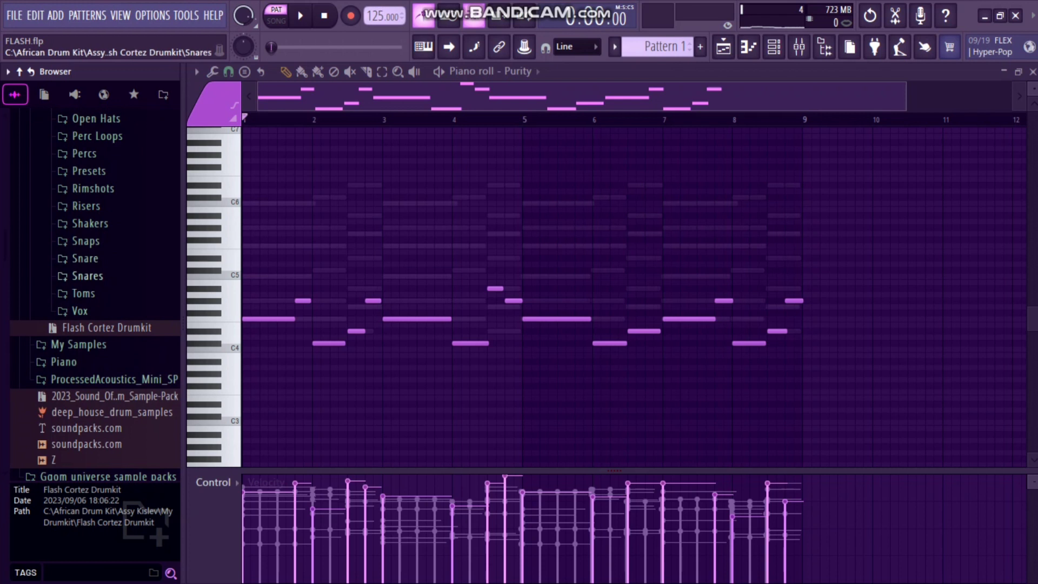
# Audition the Emtee and Snare 4 samples from the snare folders and add Snare 4 as a new channel.
pyautogui.click(85, 259)
pyautogui.click(87, 292)
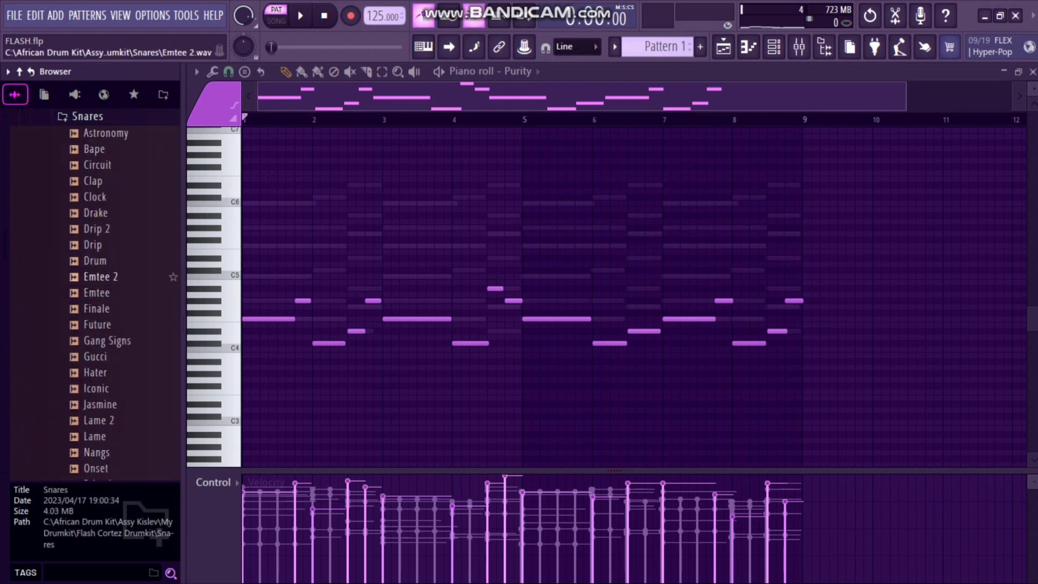
pyautogui.click(107, 276)
pyautogui.press('Down')
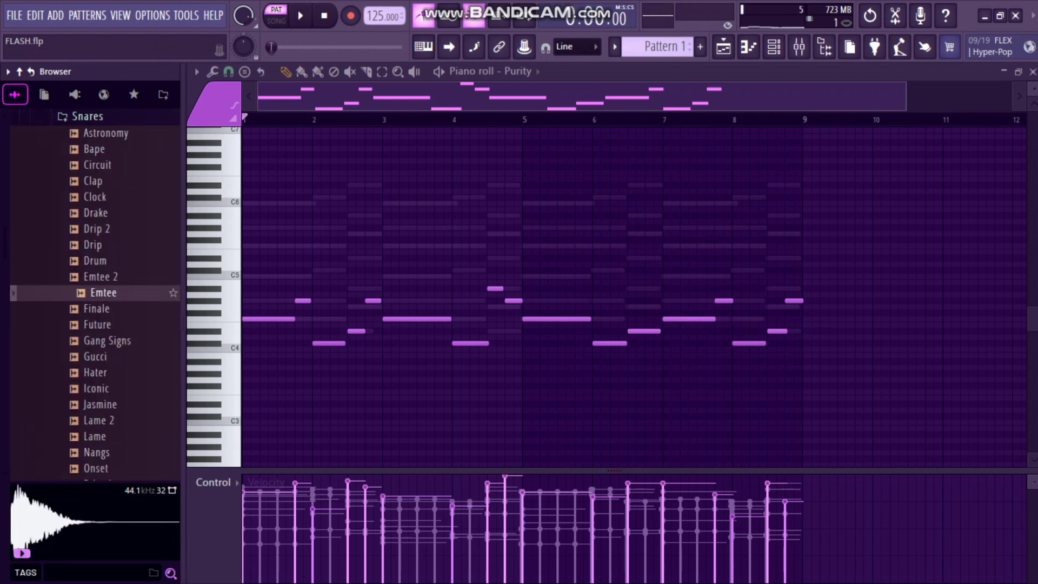
pyautogui.click(87, 116)
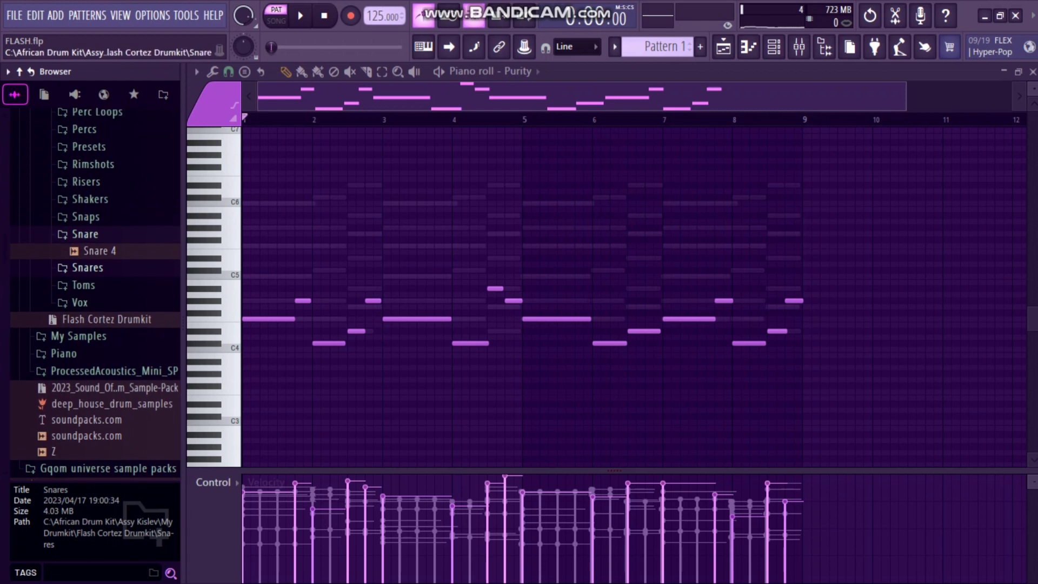
pyautogui.press('Up')
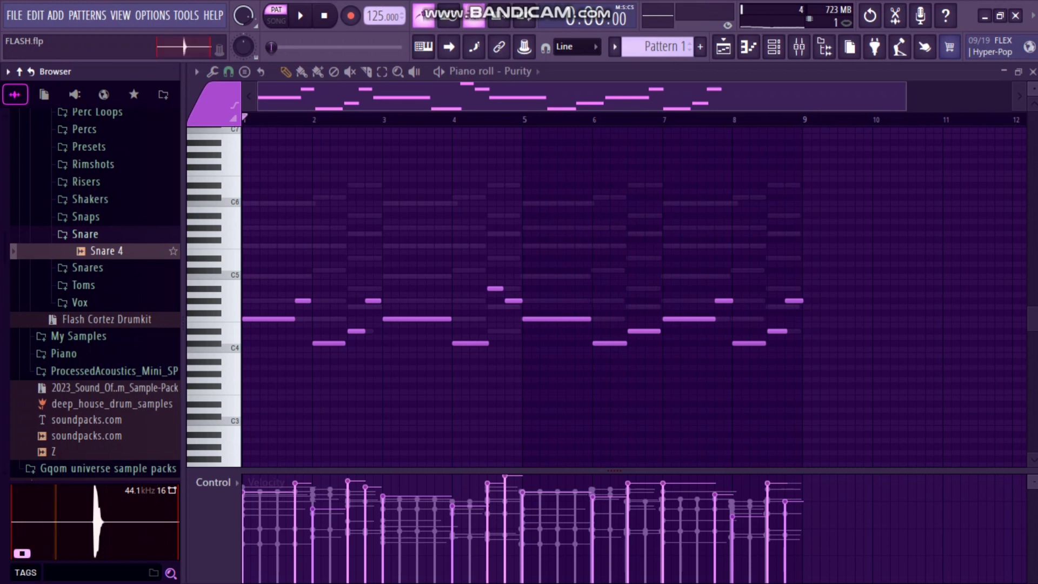
pyautogui.moveTo(106, 250); pyautogui.dragTo(481, 230)
# Place a C5 note on beat 3 of bar 1 in the Snare 4 channel's piano roll and play it back.
pyautogui.rightClick(505, 212)
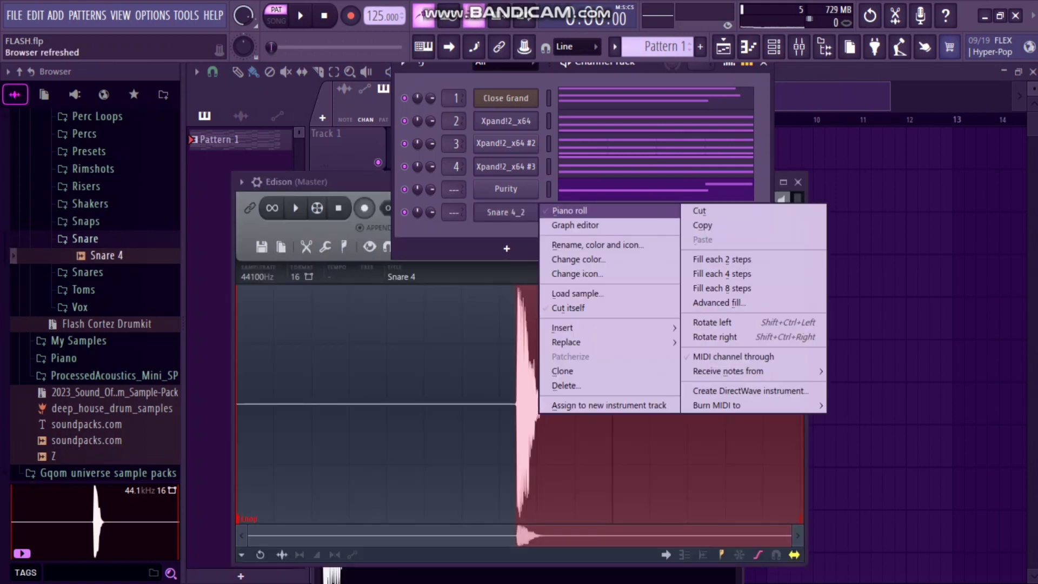
pyautogui.click(568, 210)
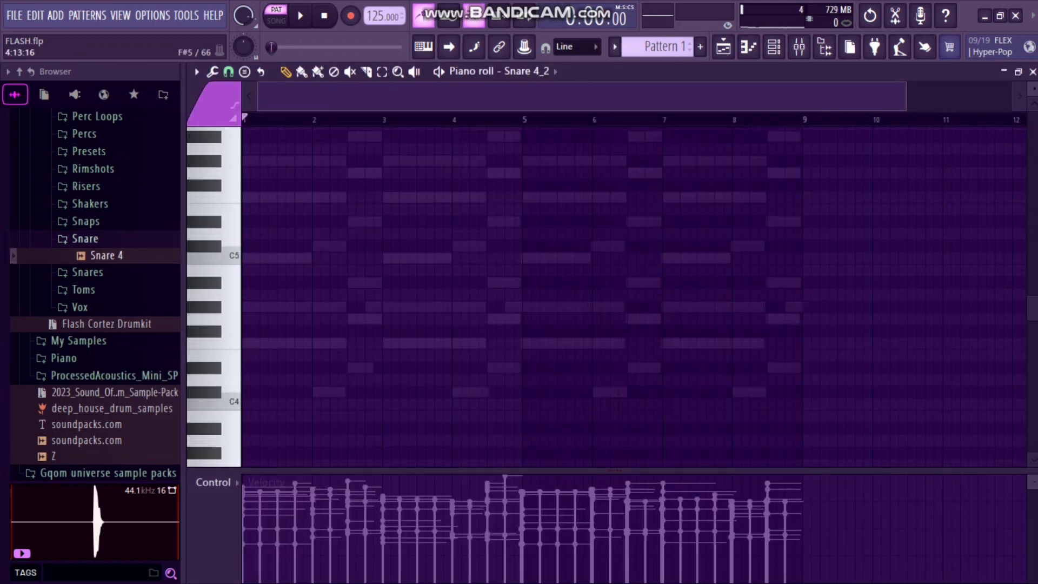
pyautogui.moveTo(1031, 88); pyautogui.dragTo(1031, 95)
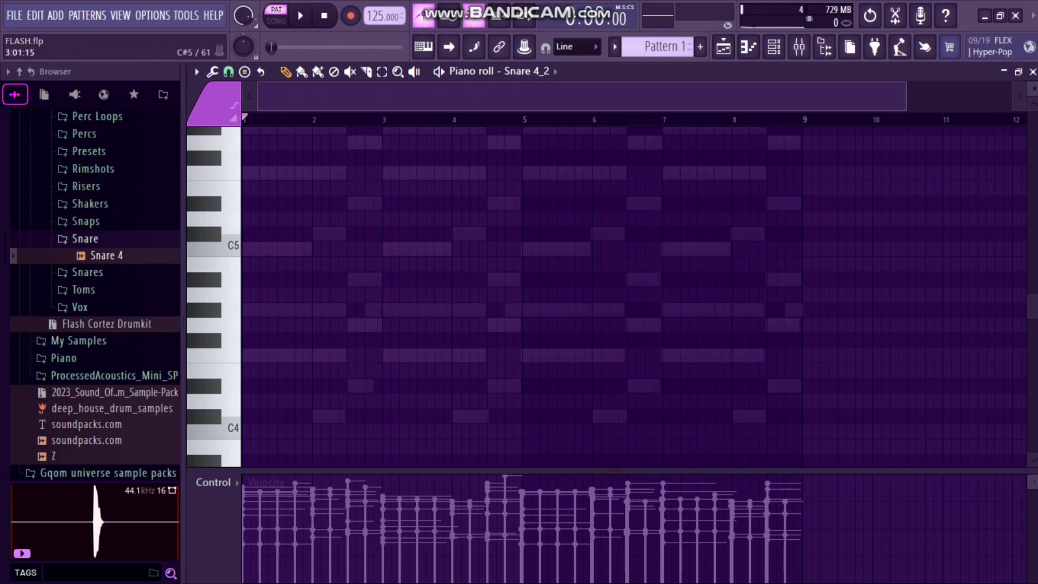
pyautogui.press('space')
pyautogui.click(281, 249)
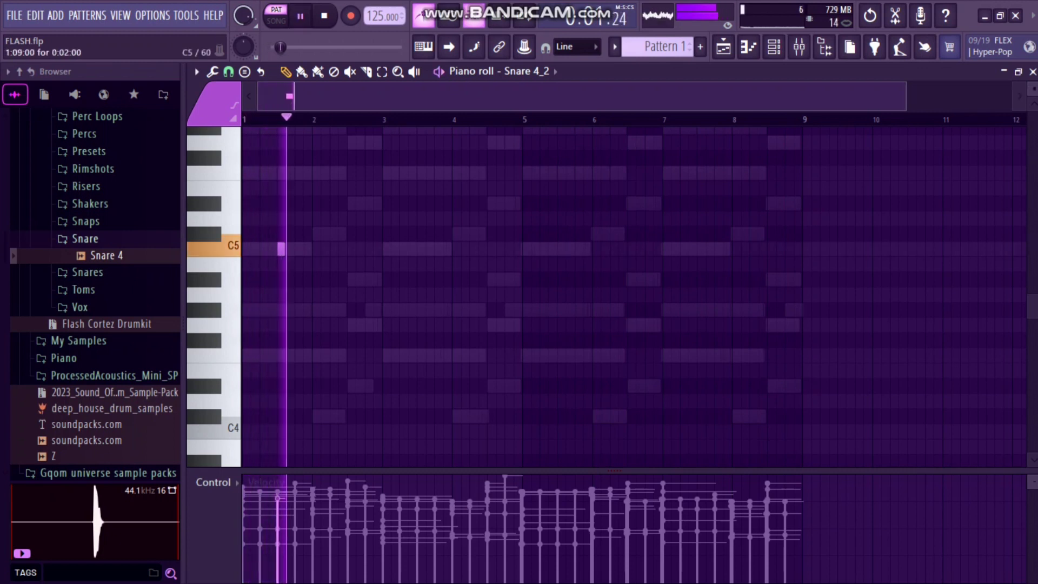
pyautogui.press('space')
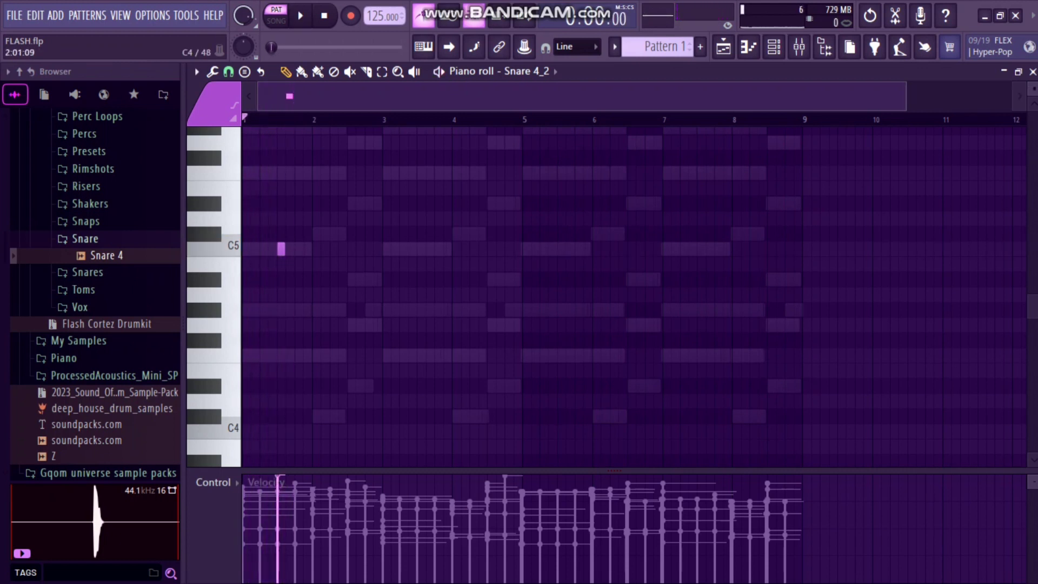
# Duplicate the C5 snare note from bar 1 across bars 2 to 8 in the Snare 4 piano roll.
pyautogui.hotkey('ctrl', 'a')
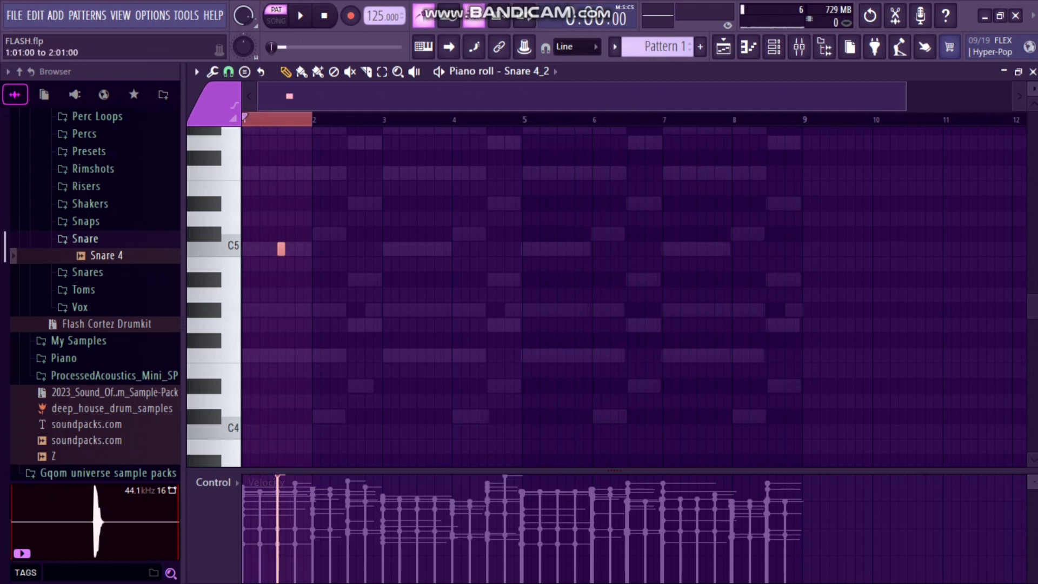
pyautogui.hotkey('ctrl', 'b')
pyautogui.hotkey('ctrl', 'b')
pyautogui.hotkey('ctrl', 'b')
pyautogui.hotkey('ctrl', 'b')
pyautogui.hotkey('ctrl', 'b')
pyautogui.hotkey('ctrl', 'b')
pyautogui.hotkey('ctrl', 'b')
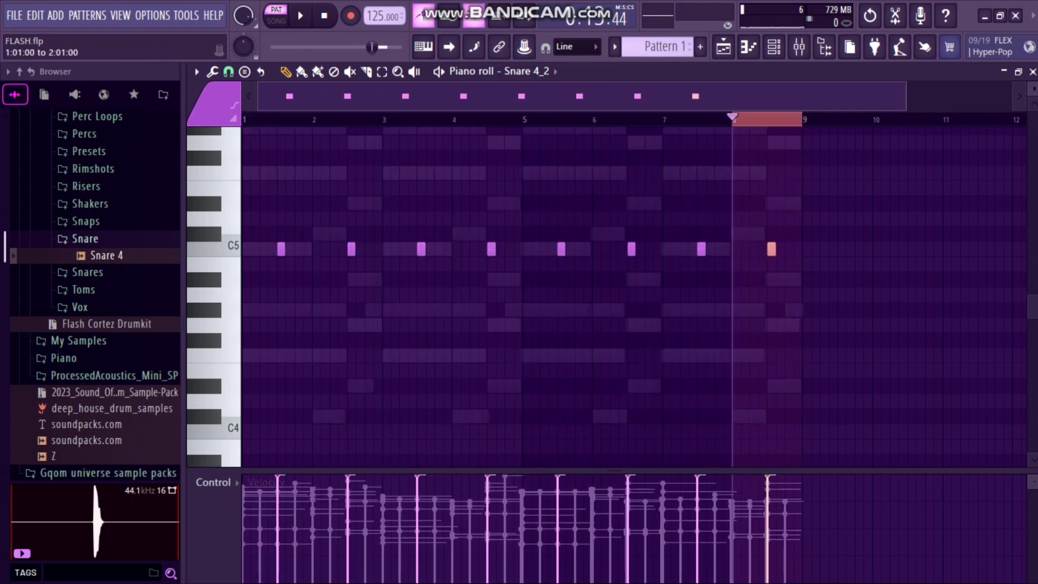
pyautogui.scroll(-10, 94, 293)
pyautogui.click(767, 119)
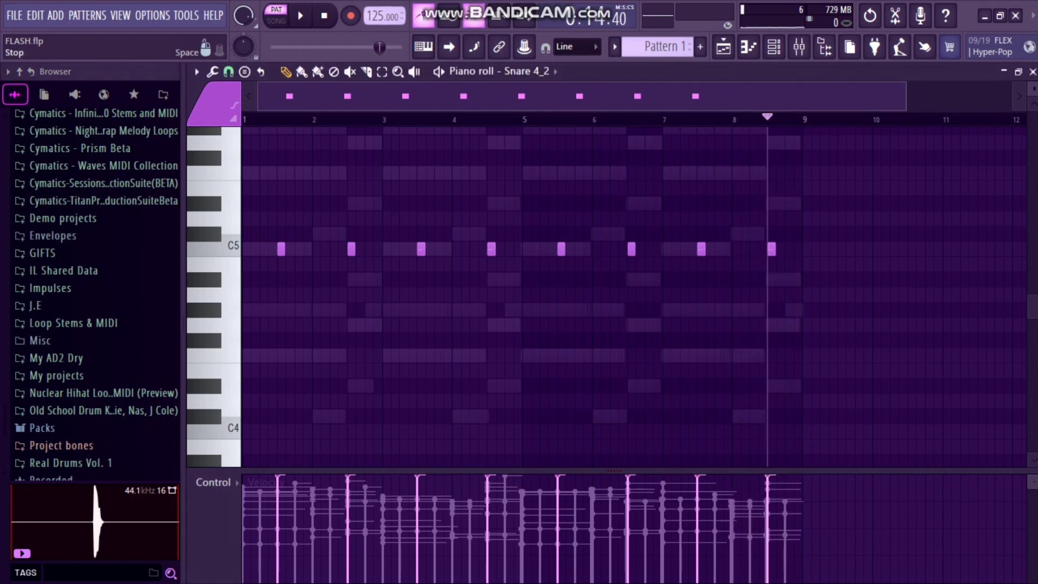
# Add extra C5 snare notes near the ends of bars 4 and 8 and just after beat 3 of bar 7 while playing the pattern.
pyautogui.press('space')
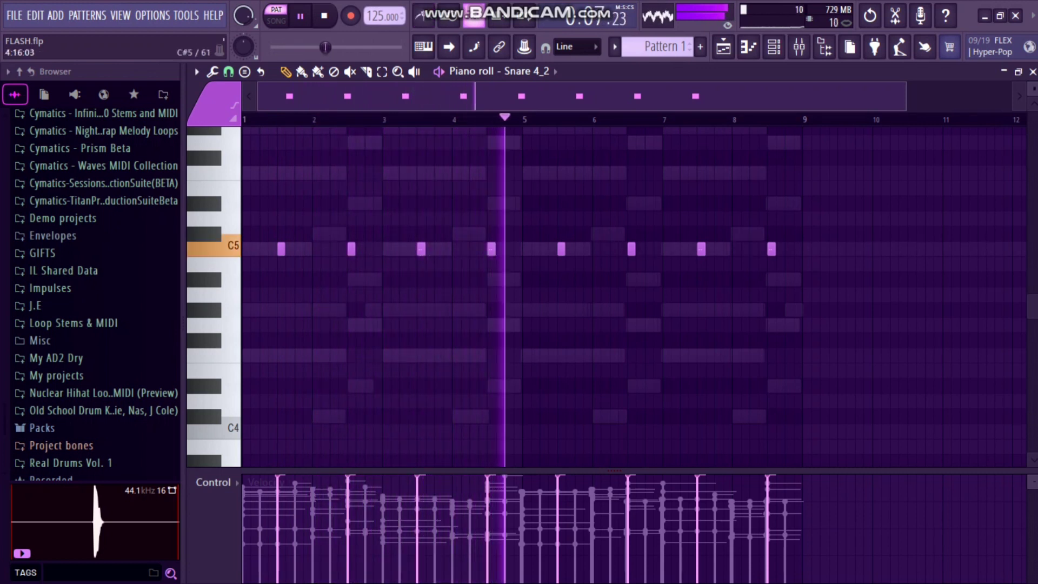
pyautogui.click(509, 248)
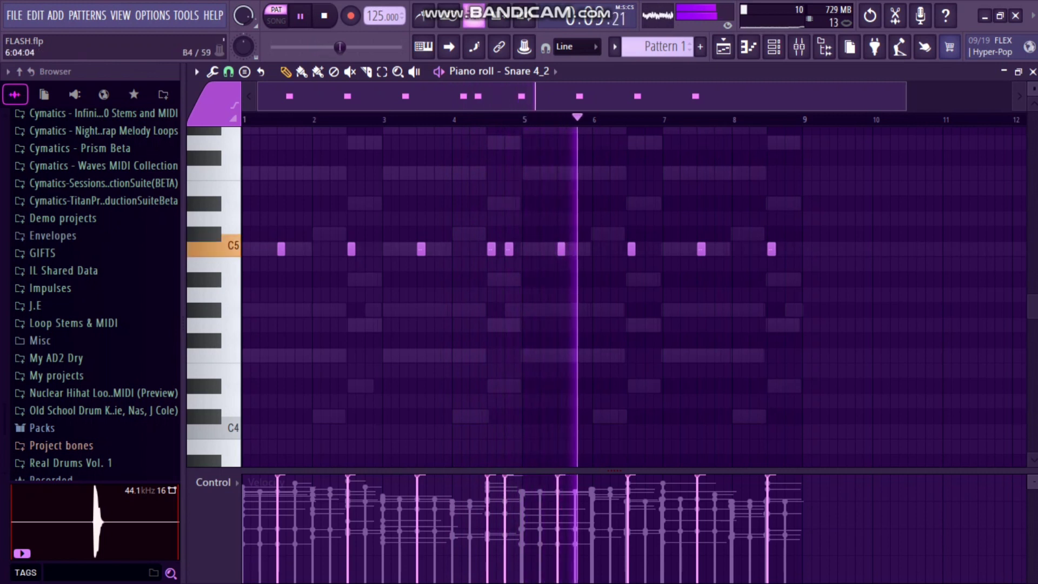
pyautogui.click(718, 249)
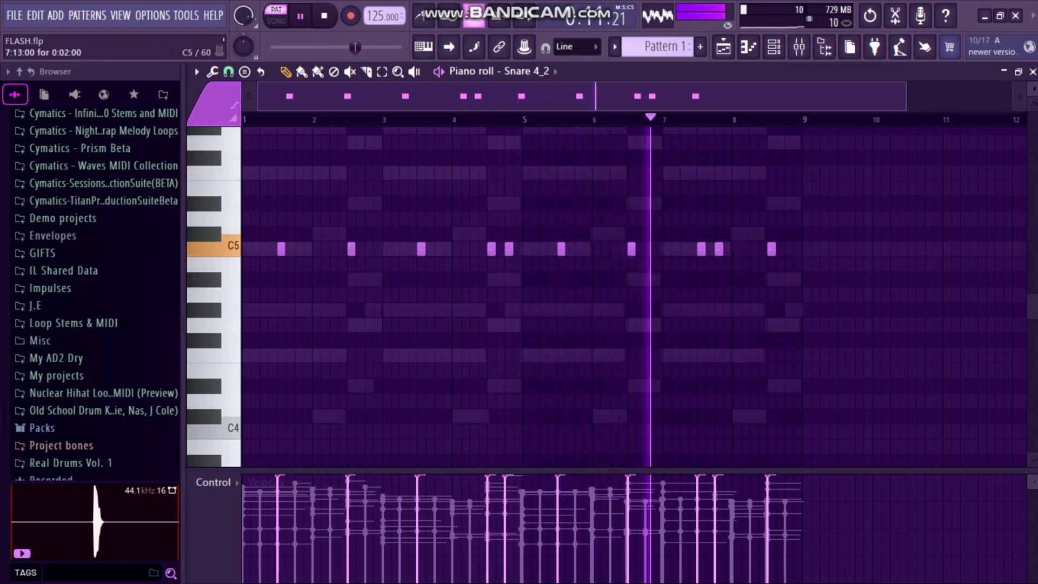
pyautogui.moveTo(718, 248); pyautogui.dragTo(709, 248)
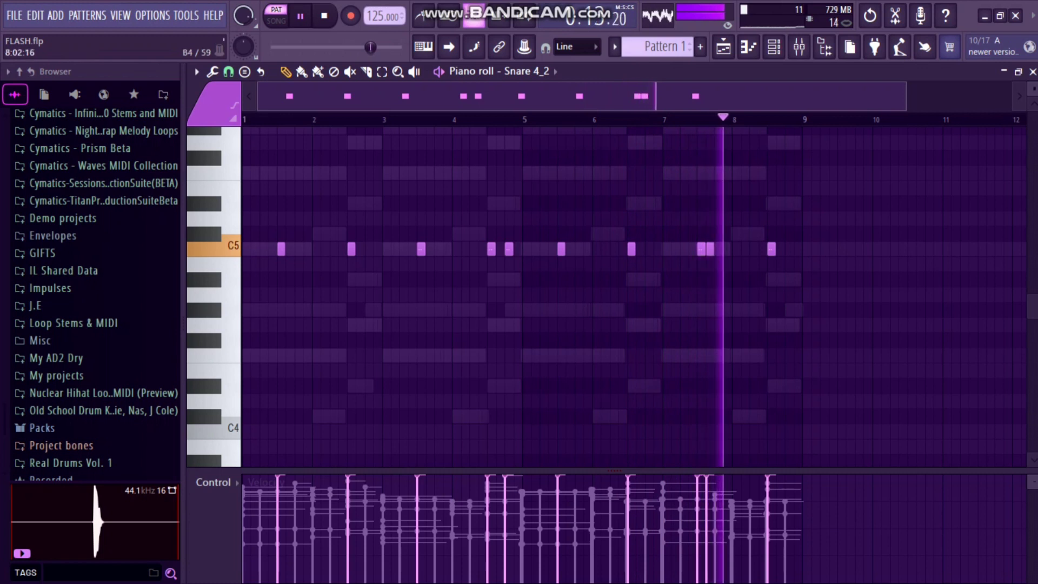
pyautogui.click(798, 249)
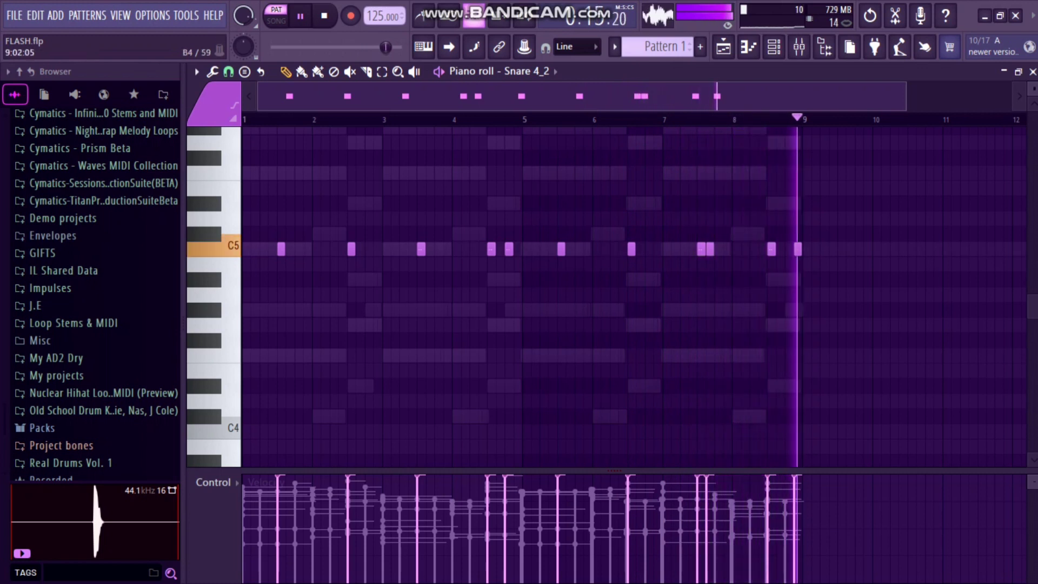
pyautogui.press('space')
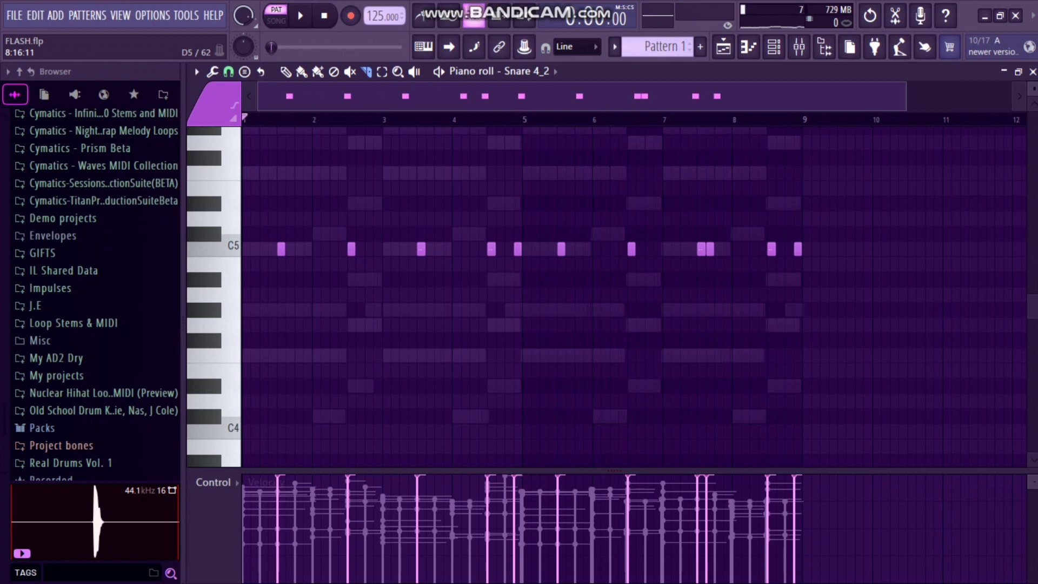
pyautogui.press('space')
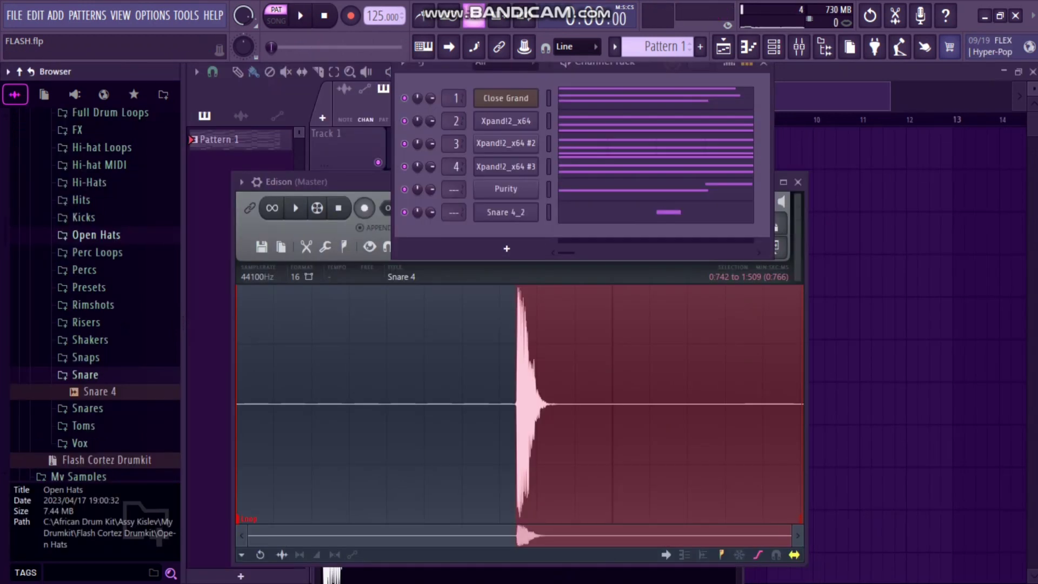
# Audition the Cage sample from the Open Hats folder, add it as a new channel and open its piano roll.
pyautogui.click(96, 234)
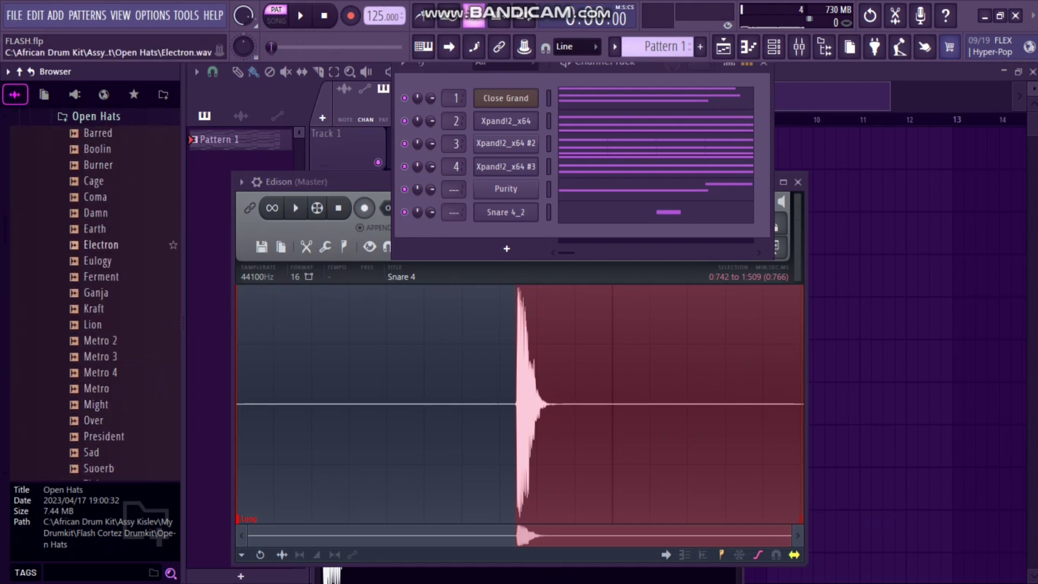
pyautogui.click(100, 180)
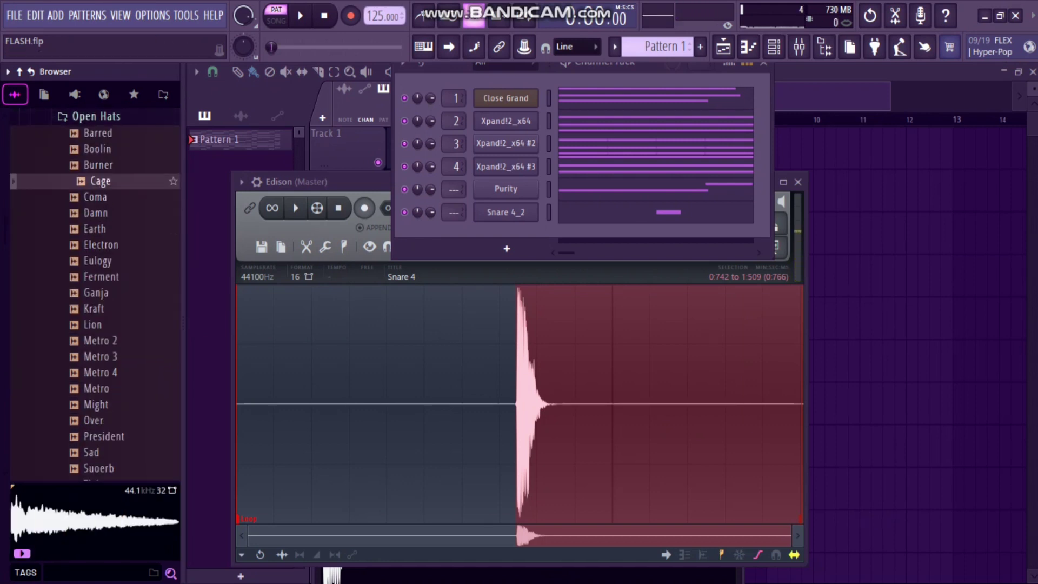
pyautogui.moveTo(100, 181); pyautogui.dragTo(506, 248)
pyautogui.rightClick(474, 224)
pyautogui.click(541, 233)
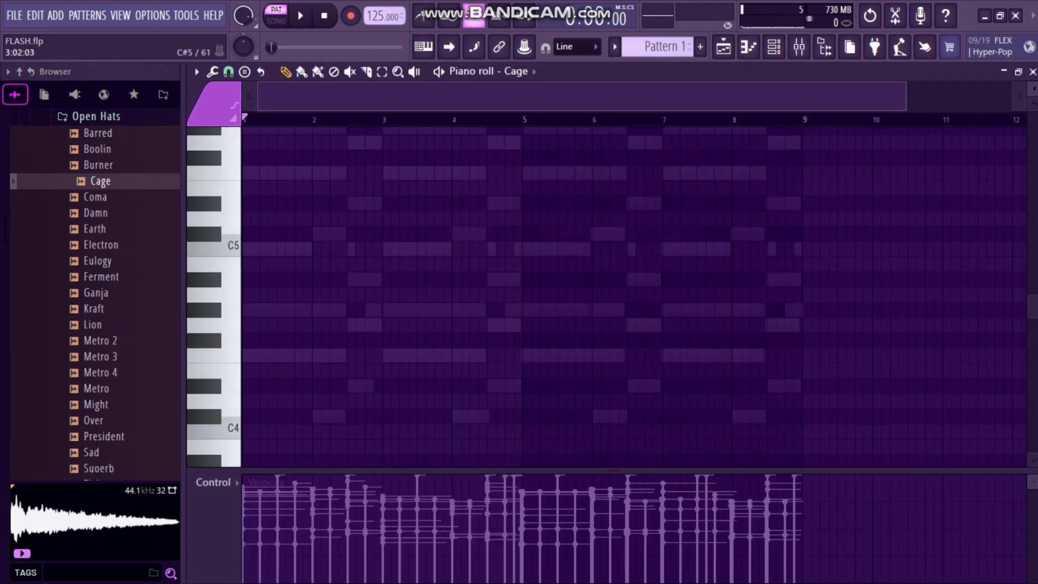
# Place a C5 note on beat 2 of bar 1 in the Cage channel's piano roll and play it back.
pyautogui.press('space')
pyautogui.click(263, 249)
pyautogui.press('space')
pyautogui.press('space')
pyautogui.press('space')
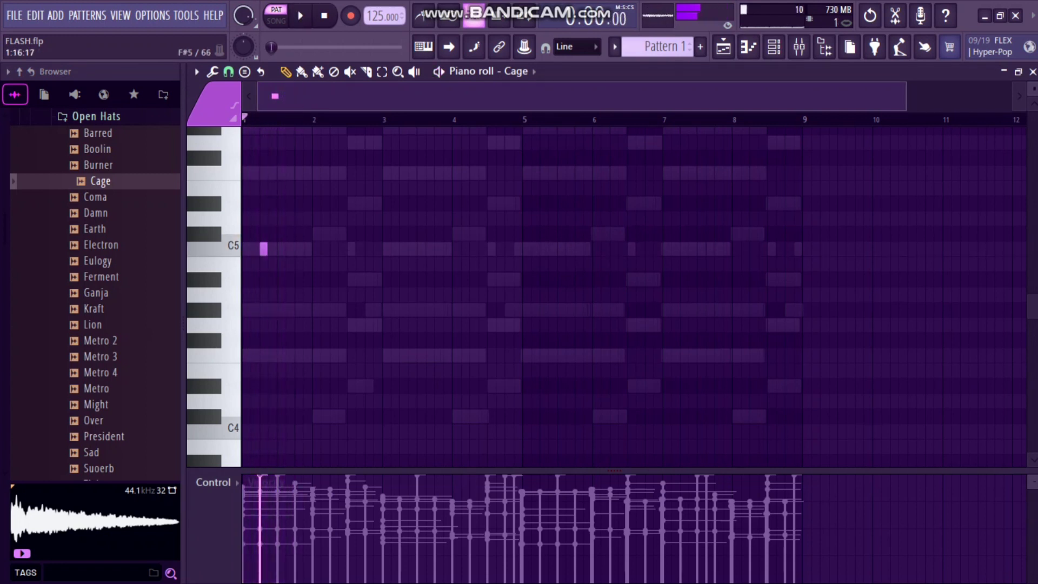
# Duplicate the Cage channel's C5 note across bars 2 to 8 and clear the selection.
pyautogui.hotkey('ctrl', 'a')
pyautogui.hotkey('ctrl', 'b')
pyautogui.hotkey('ctrl', 'b')
pyautogui.hotkey('ctrl', 'b')
pyautogui.hotkey('ctrl', 'b')
pyautogui.hotkey('ctrl', 'b')
pyautogui.hotkey('ctrl', 'b')
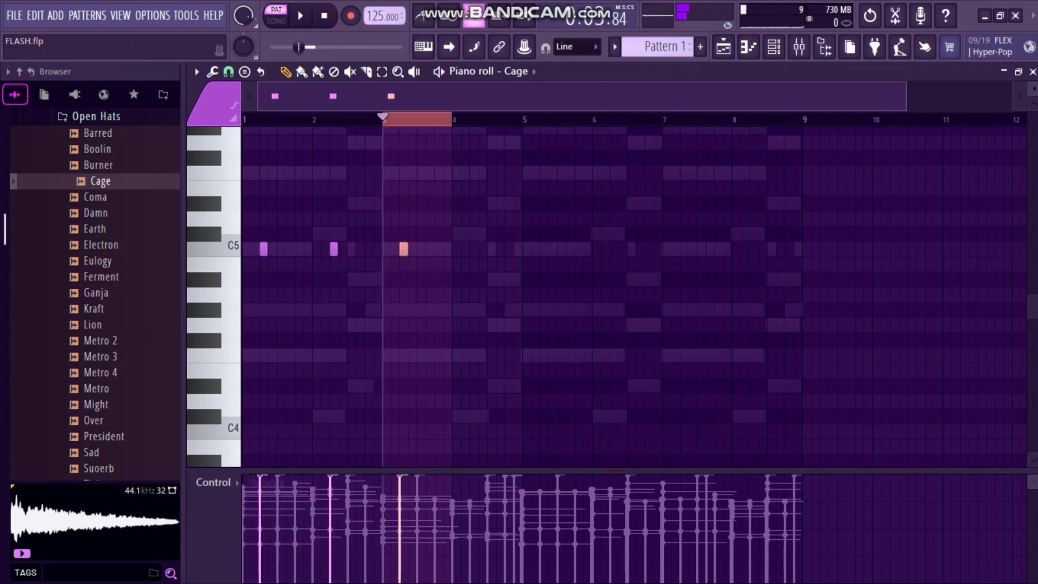
pyautogui.hotkey('ctrl', 'b')
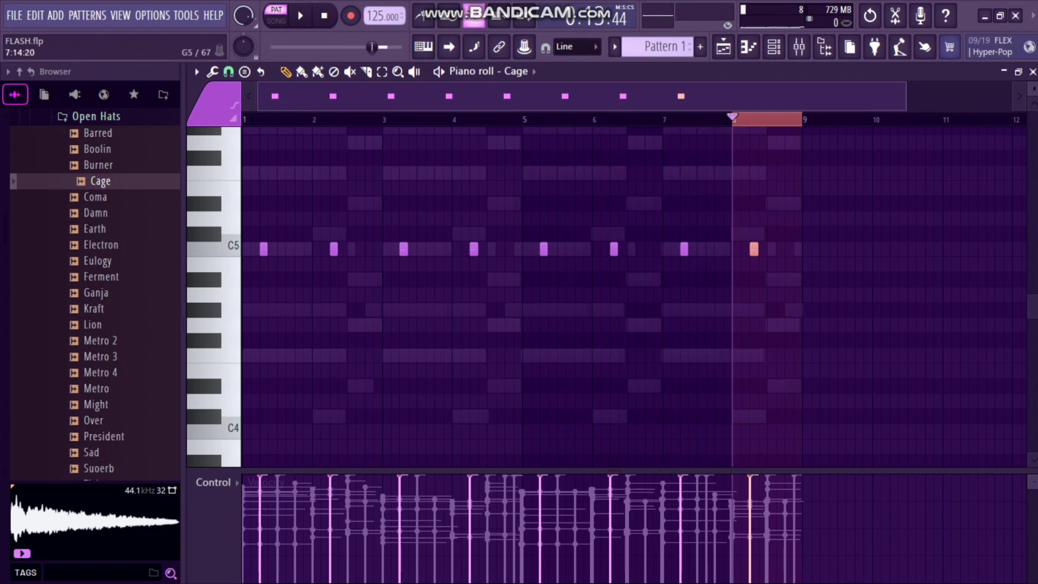
pyautogui.hotkey('ctrl', 'd')
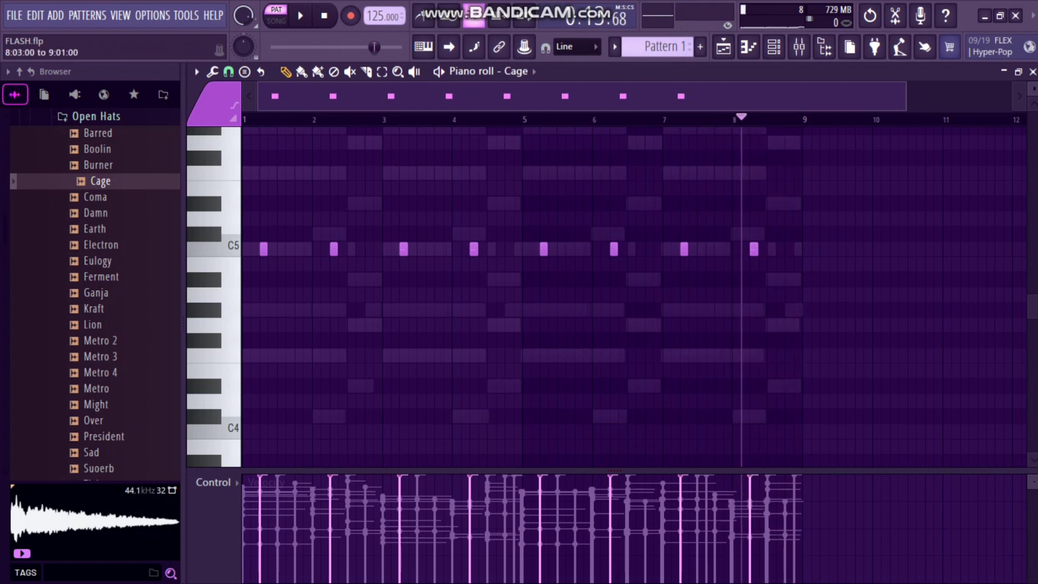
# Close the Open Hats folder, open the drum kit's Hits folder and audition the Church Bell sample.
pyautogui.click(96, 116)
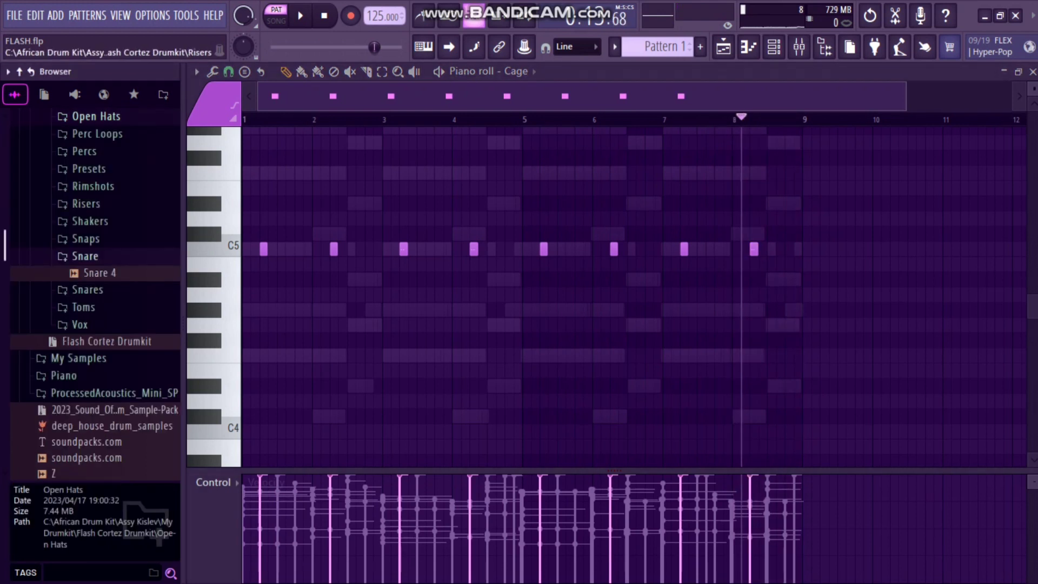
pyautogui.scroll(4, 95, 292)
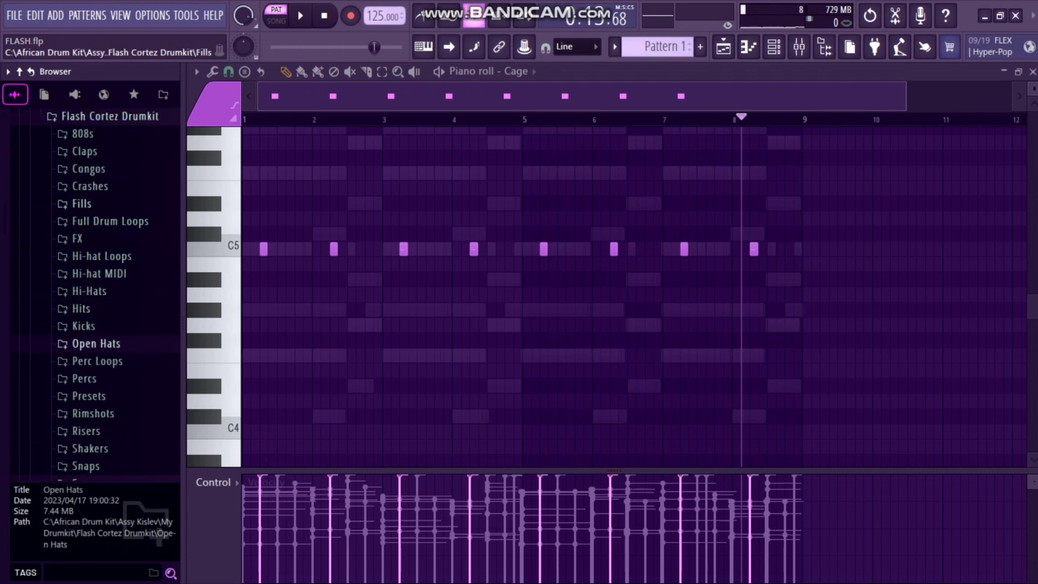
pyautogui.click(81, 308)
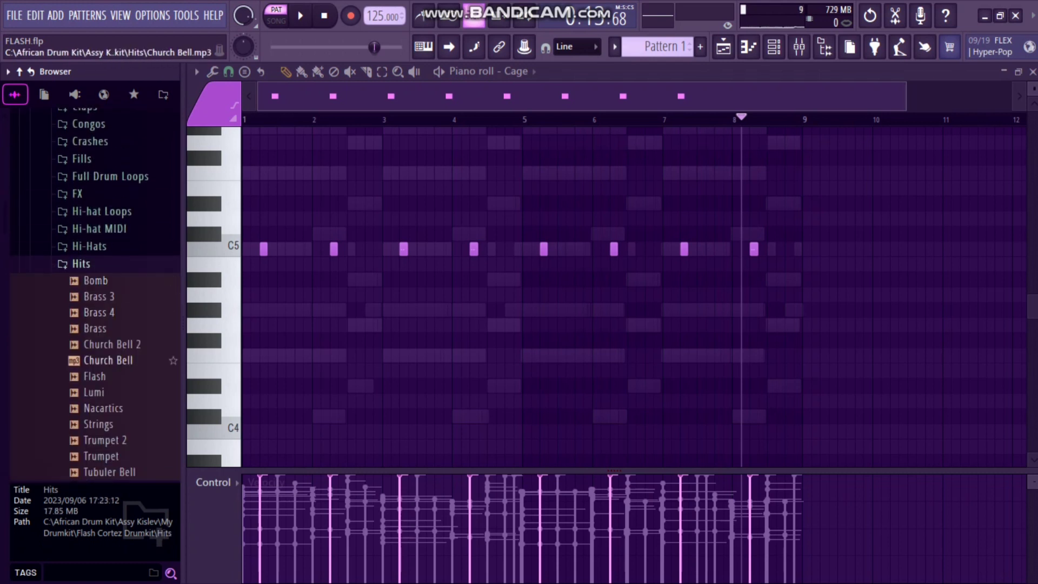
pyautogui.click(115, 360)
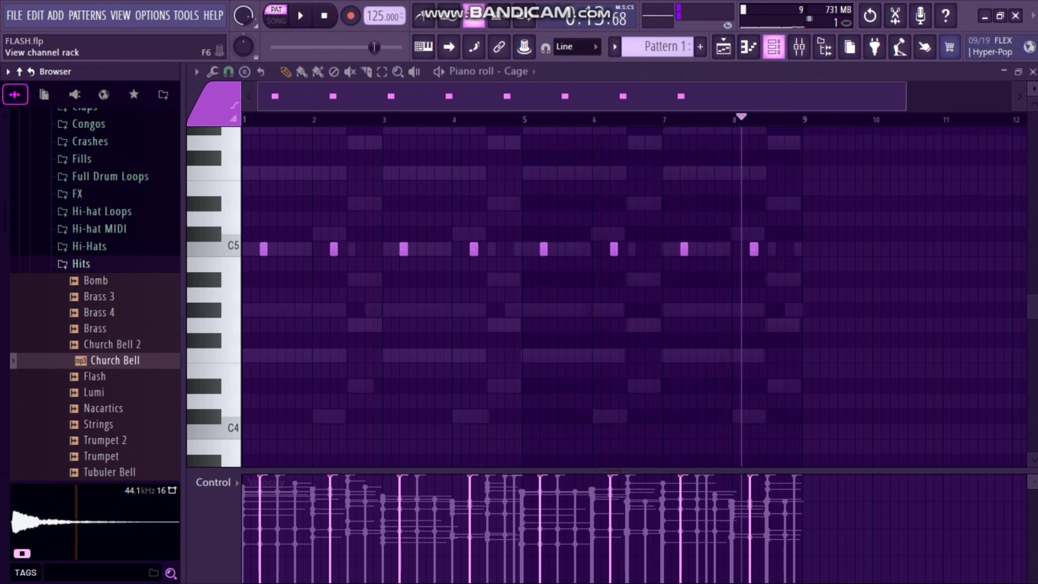
# Add Church Bell as a new channel in the channel rack and open its piano roll.
pyautogui.click(774, 47)
pyautogui.moveTo(115, 360); pyautogui.dragTo(363, 319)
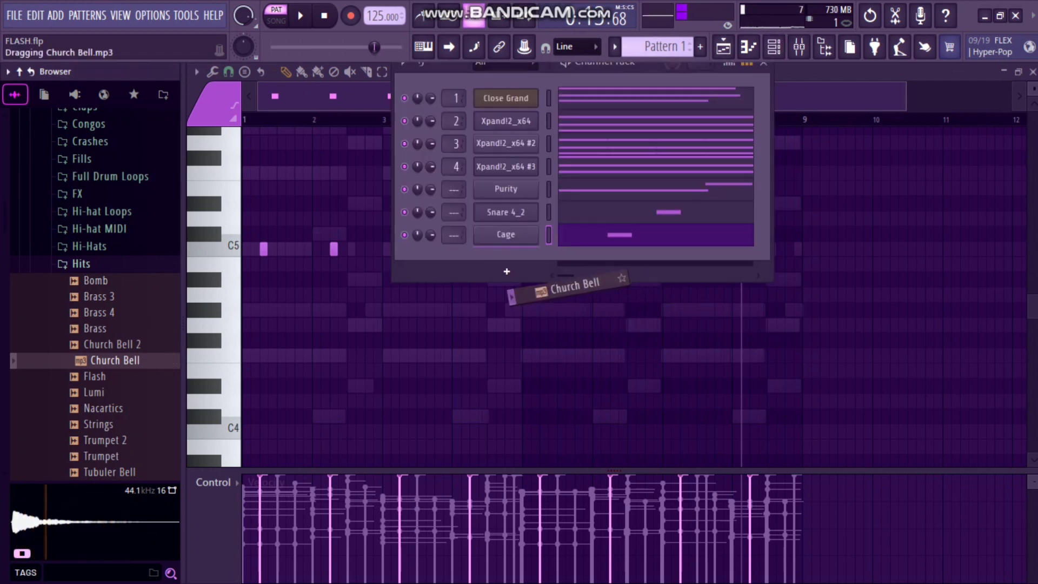
pyautogui.moveTo(506, 271); pyautogui.dragTo(483, 254)
pyautogui.rightClick(484, 250)
pyautogui.click(562, 256)
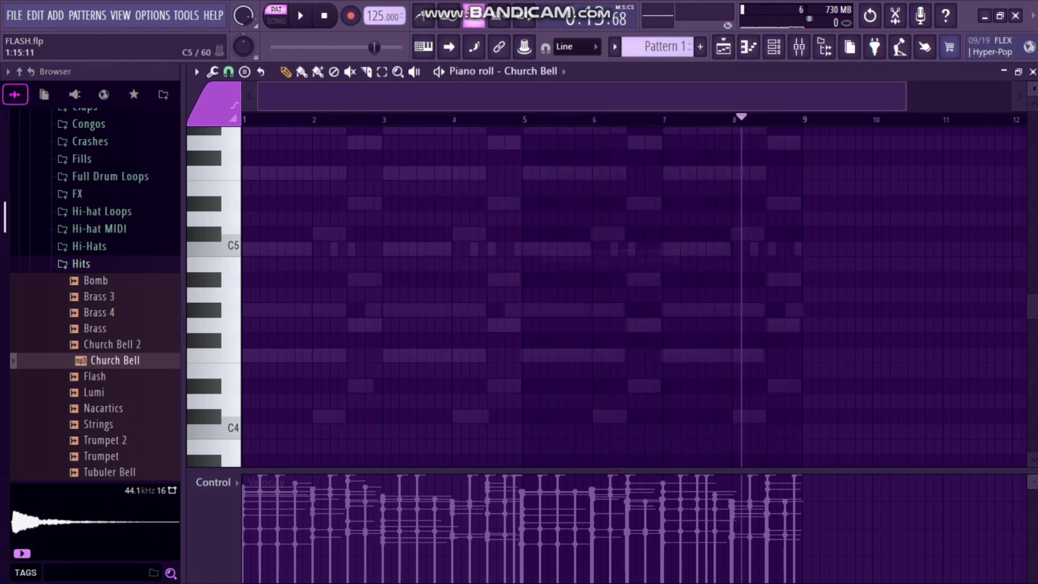
# Audition the Church Bell at several pitches around C5, up to D#5, to find one that fits the chords.
pyautogui.click(204, 280)
pyautogui.click(227, 248)
pyautogui.click(227, 268)
pyautogui.click(227, 295)
pyautogui.click(227, 324)
pyautogui.click(227, 219)
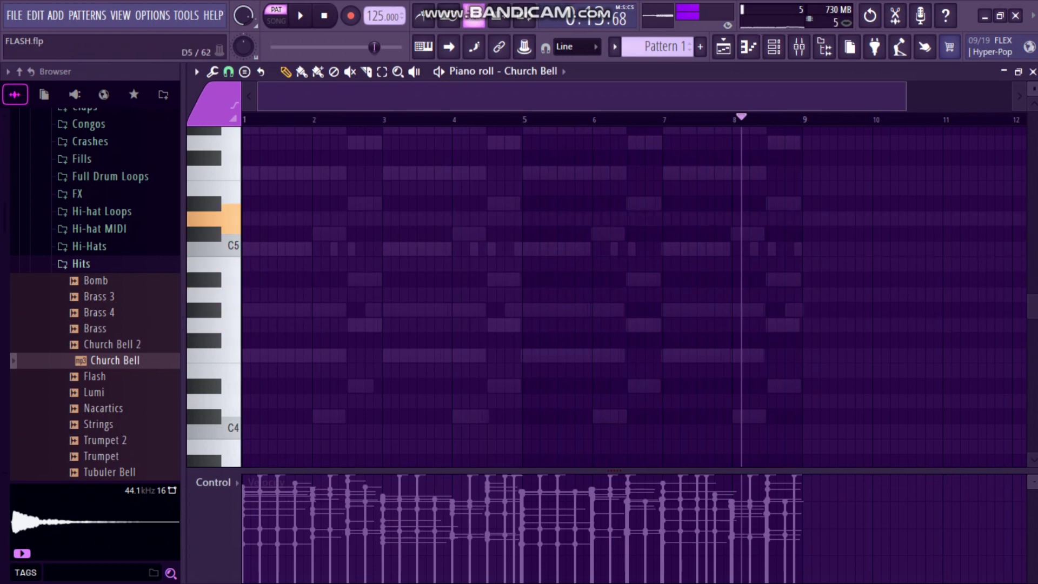
pyautogui.click(227, 219)
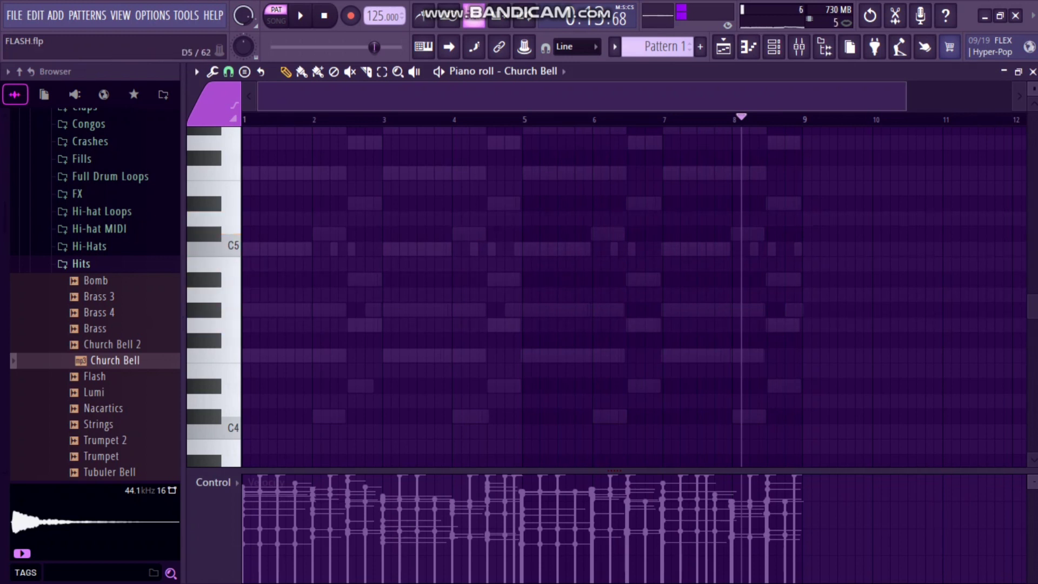
pyautogui.click(227, 191)
pyautogui.click(211, 205)
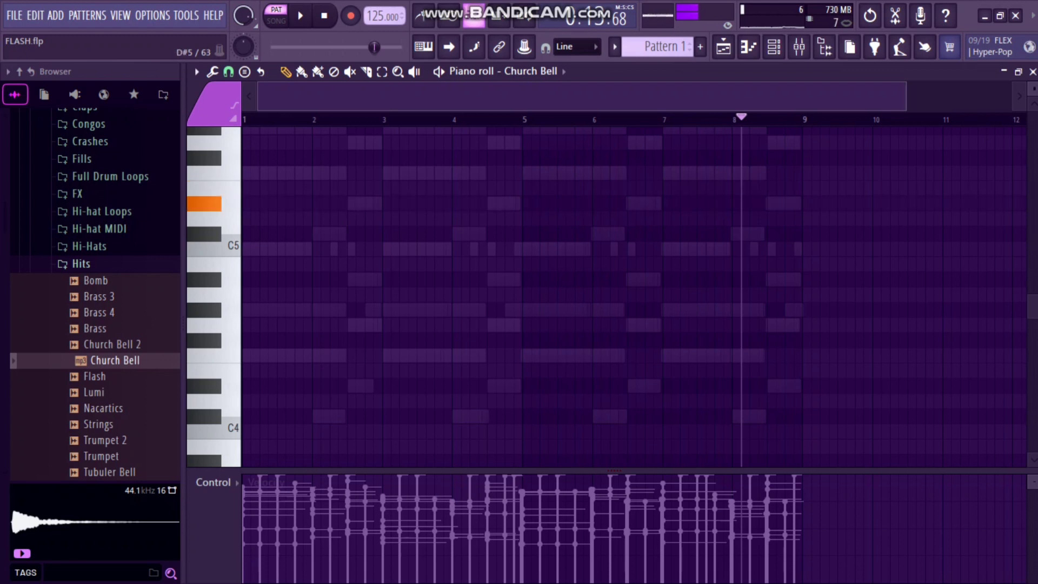
# Place a D#5 Church Bell note at the start of bar 1 and play the pattern back.
pyautogui.click(246, 204)
pyautogui.press('space')
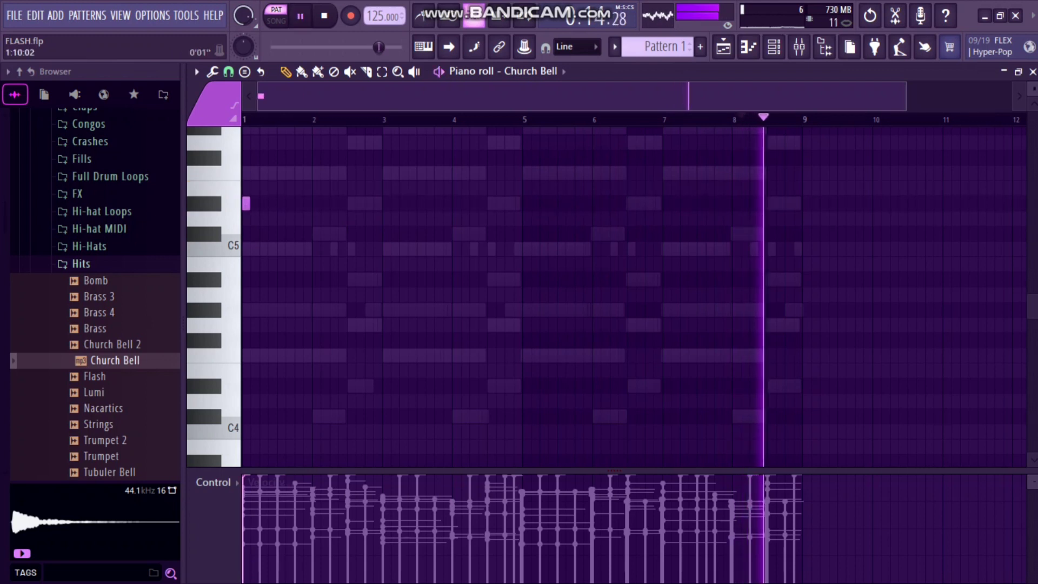
pyautogui.click(324, 16)
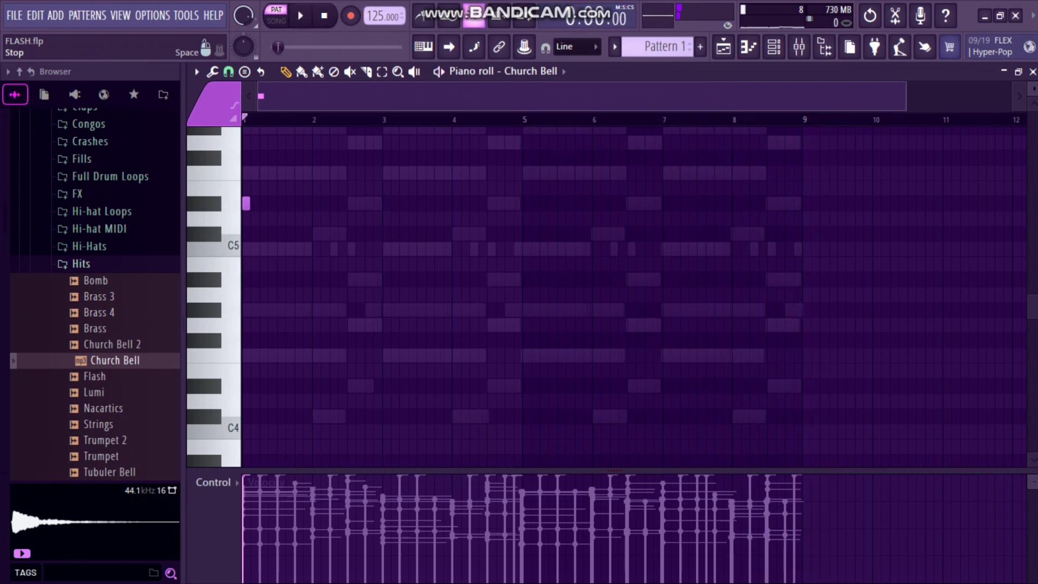
pyautogui.press('space')
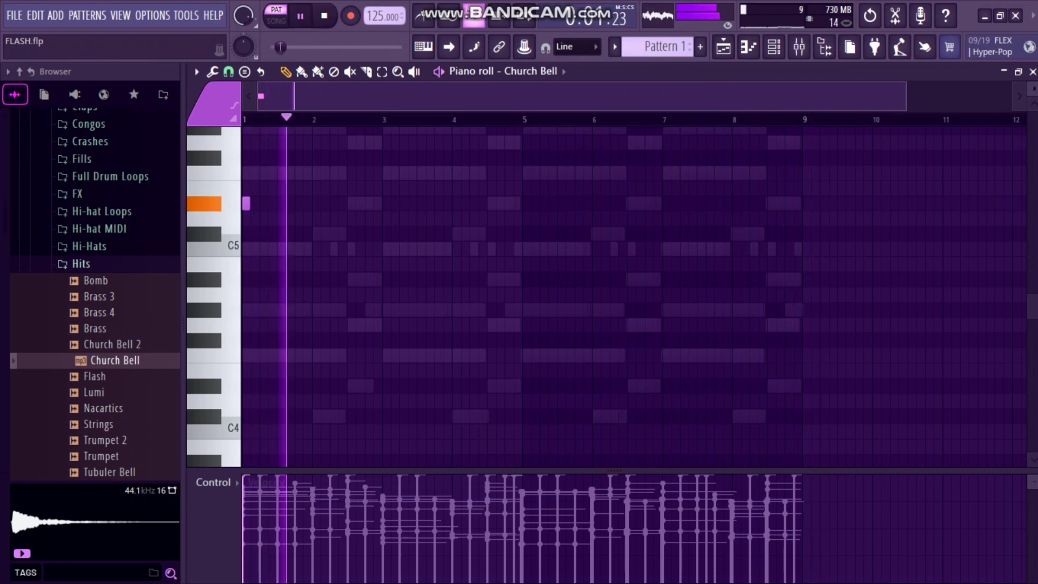
pyautogui.click(324, 16)
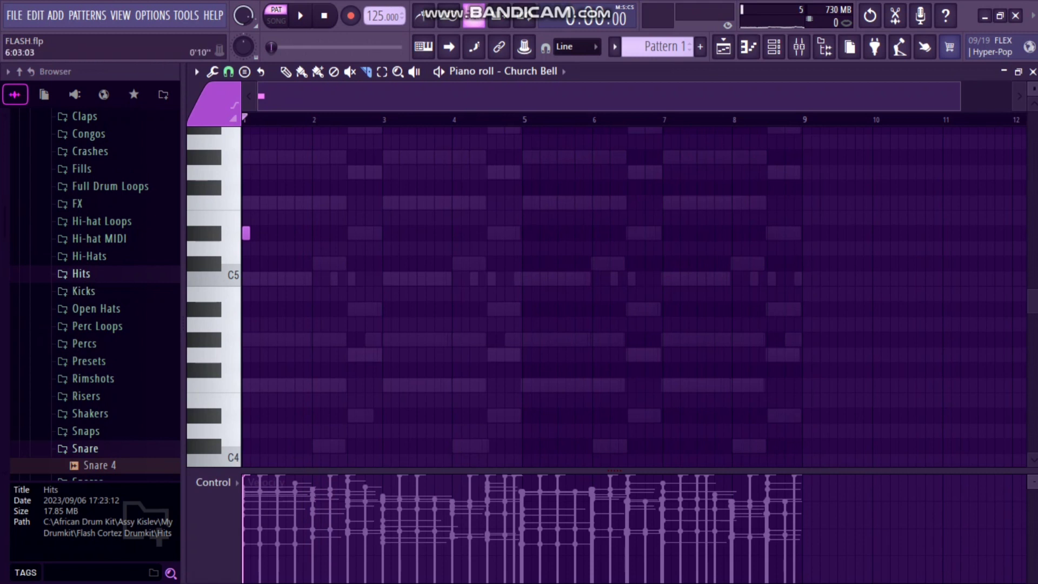
# Add the Shaker sample from the Shakers folder as a new channel and place a C#5 note at the start of bar 1.
pyautogui.click(774, 47)
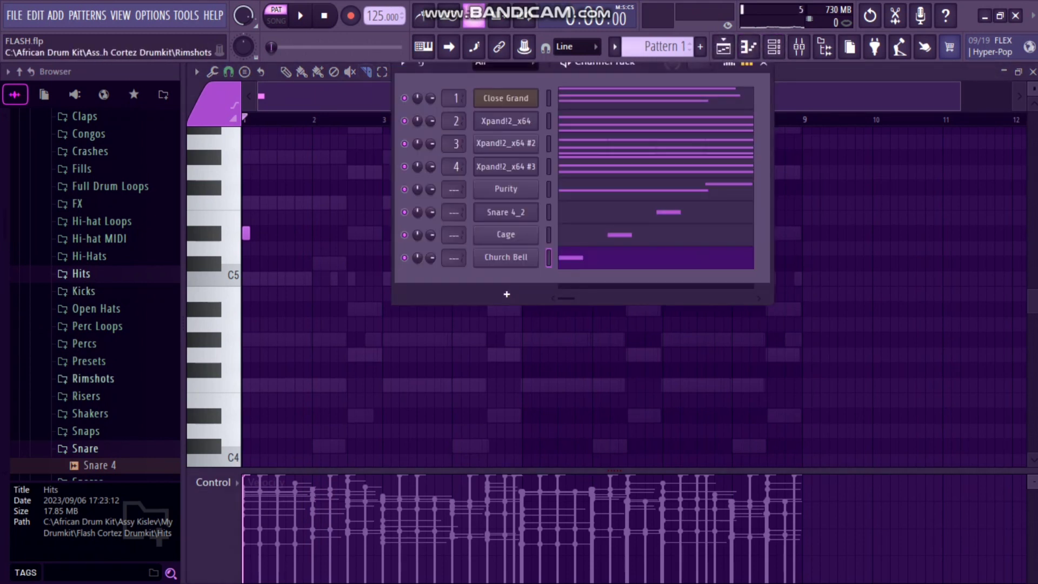
pyautogui.click(90, 413)
pyautogui.click(104, 430)
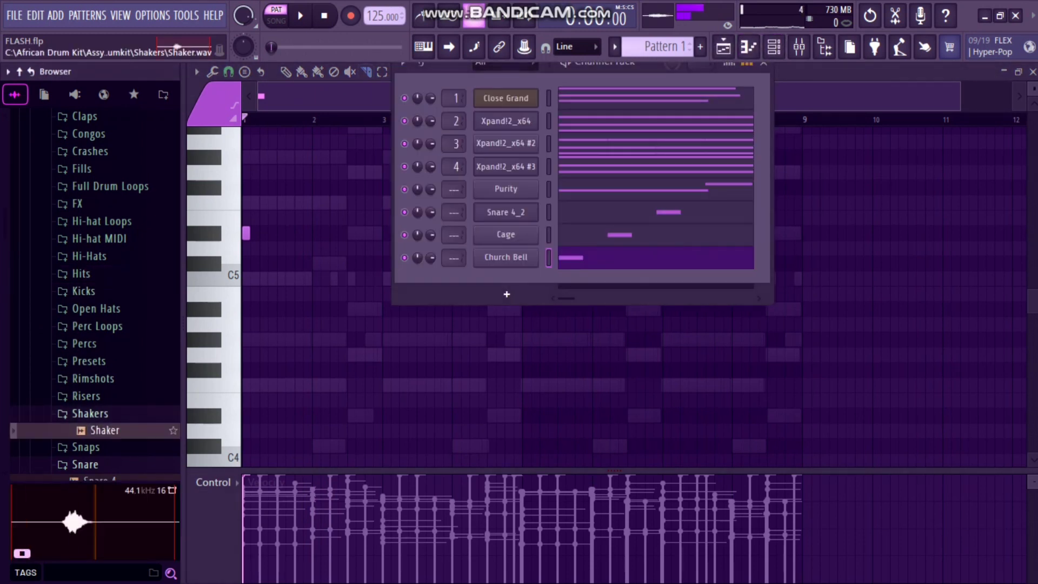
pyautogui.moveTo(105, 429); pyautogui.dragTo(505, 298)
pyautogui.rightClick(532, 276)
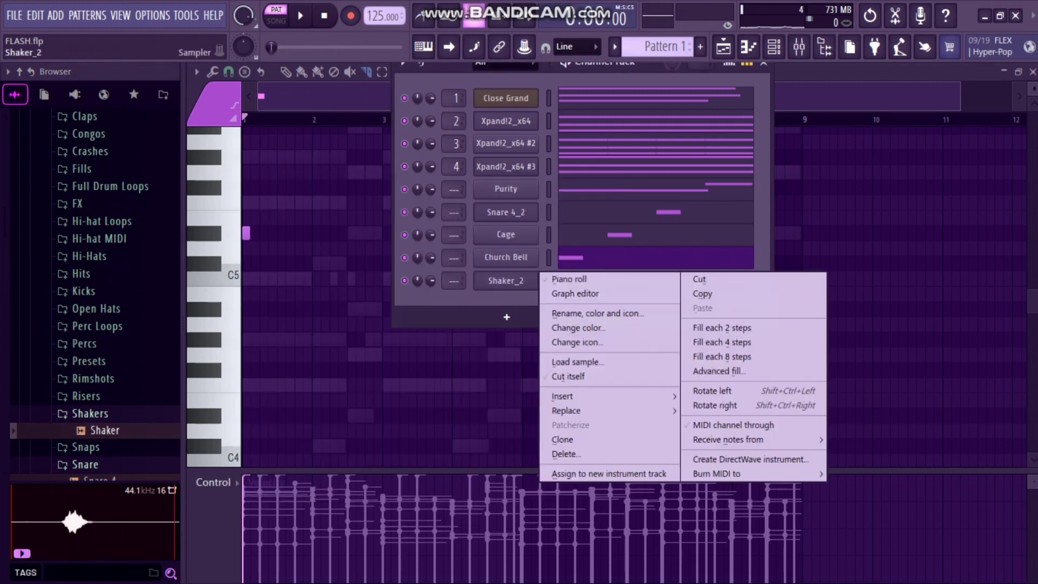
pyautogui.click(562, 278)
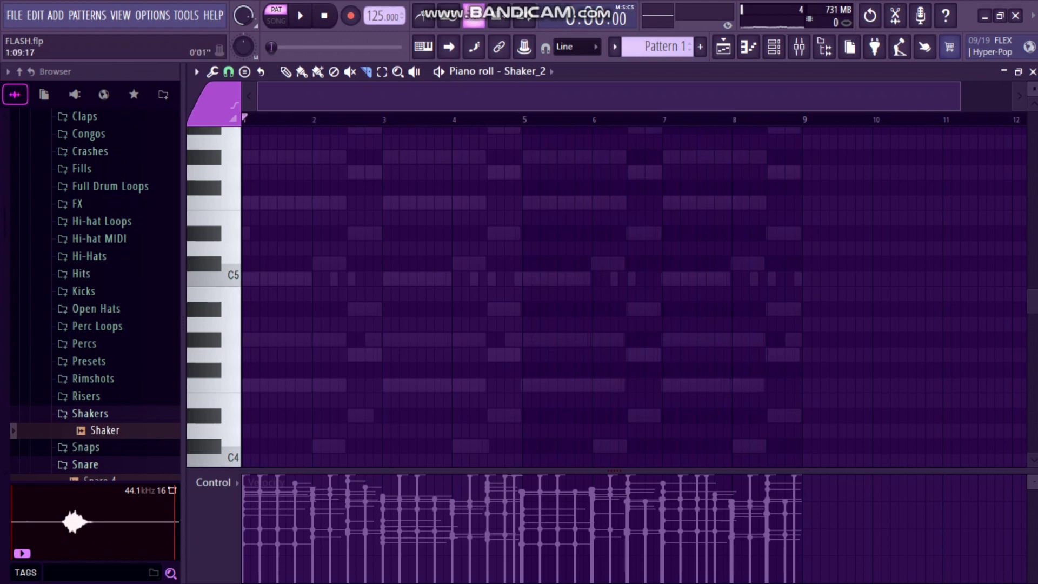
pyautogui.press('space')
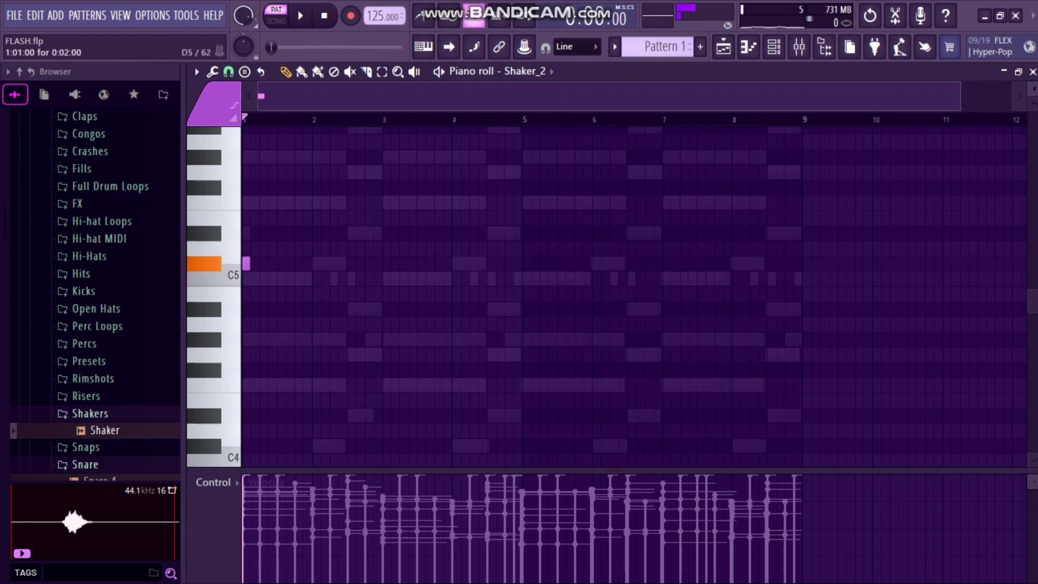
# Add a second C5 shaker note one beat after the first and repeat the pair through the end of bar 8.
pyautogui.press('space')
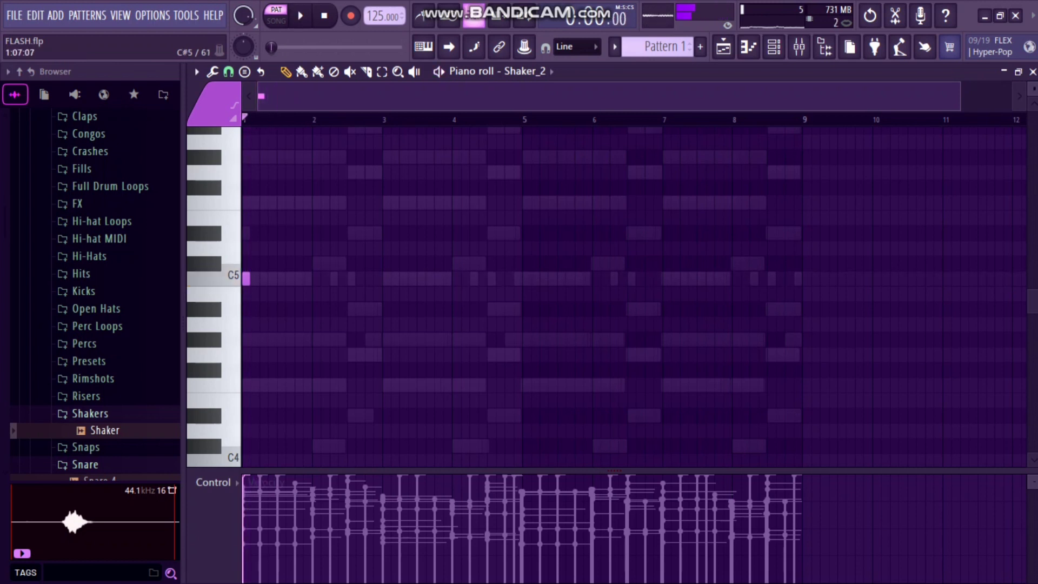
pyautogui.click(263, 279)
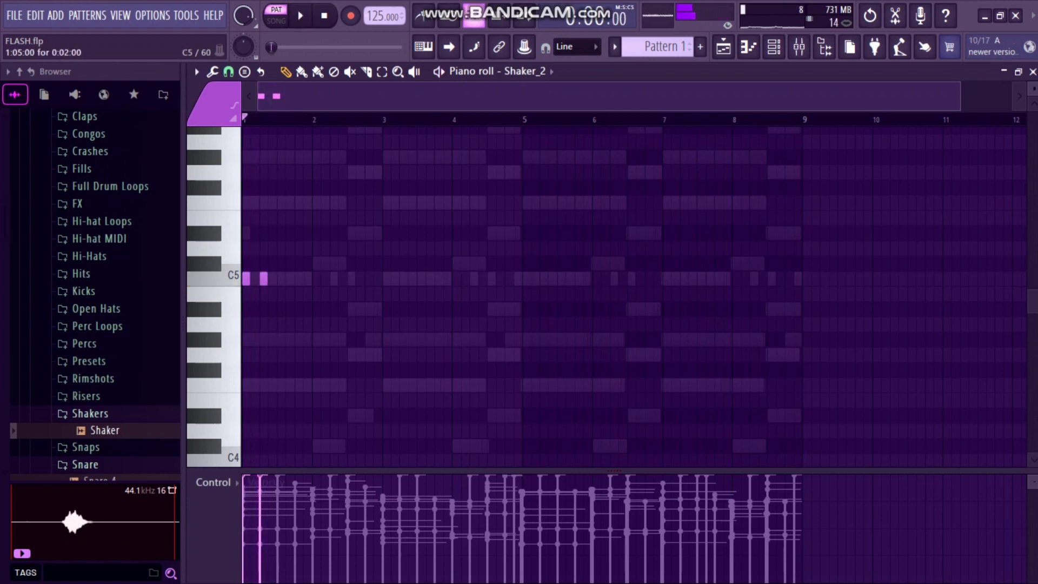
pyautogui.hotkey('ctrl', 'a')
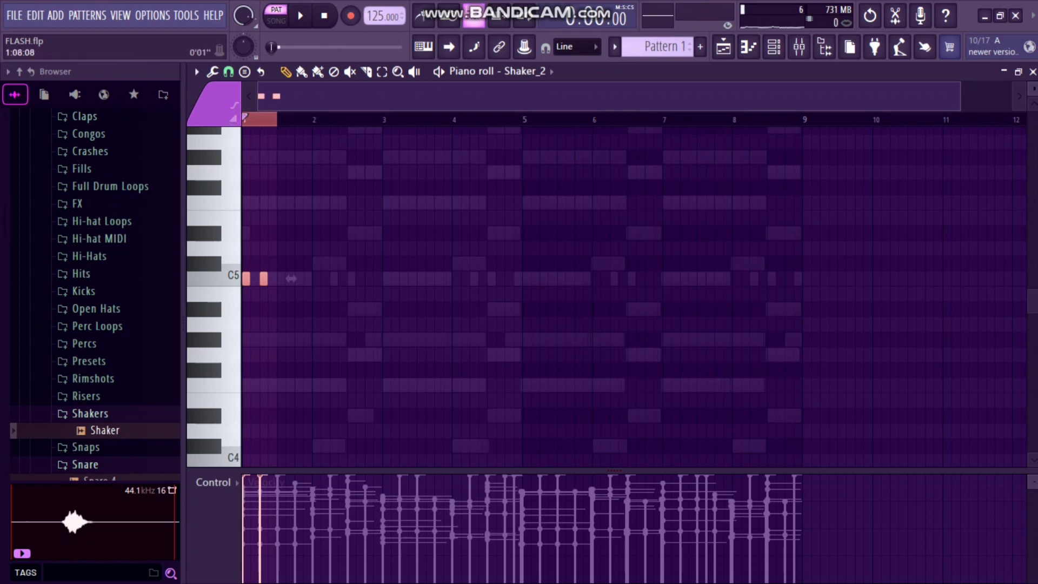
pyautogui.hotkey('ctrl', 'b')
pyautogui.hotkey('ctrl', 'b')
pyautogui.hotkey('ctrl', 'b')
pyautogui.hotkey('ctrl', 'b')
pyautogui.hotkey('ctrl', 'b')
pyautogui.hotkey('ctrl', 'b')
pyautogui.hotkey('ctrl', 'b')
pyautogui.hotkey('ctrl', 'b')
pyautogui.hotkey('ctrl', 'b')
pyautogui.hotkey('ctrl', 'b')
pyautogui.hotkey('ctrl', 'b')
pyautogui.hotkey('ctrl', 'b')
pyautogui.hotkey('ctrl', 'b')
pyautogui.hotkey('ctrl', 'b')
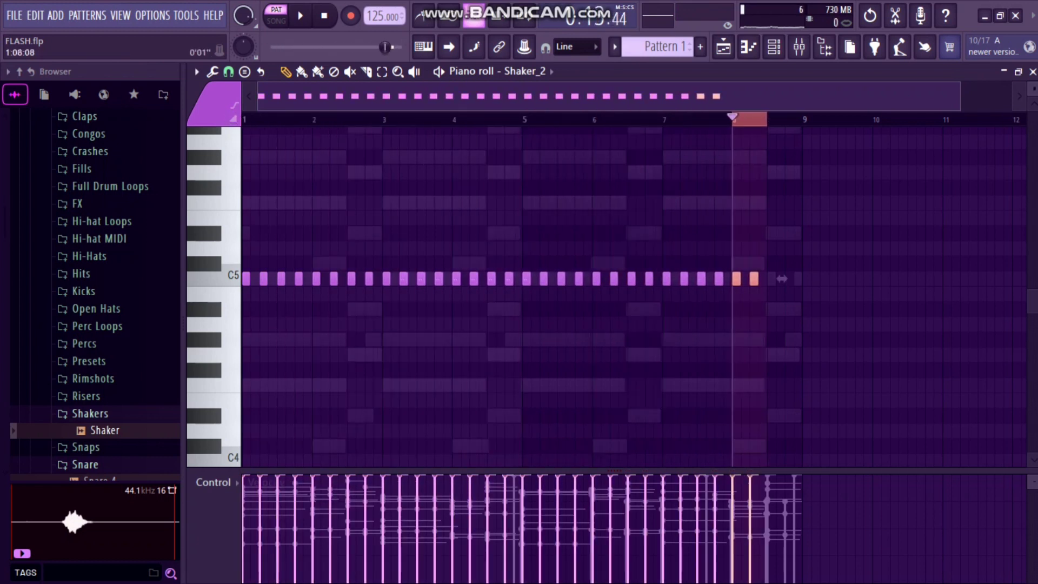
pyautogui.hotkey('ctrl', 'b')
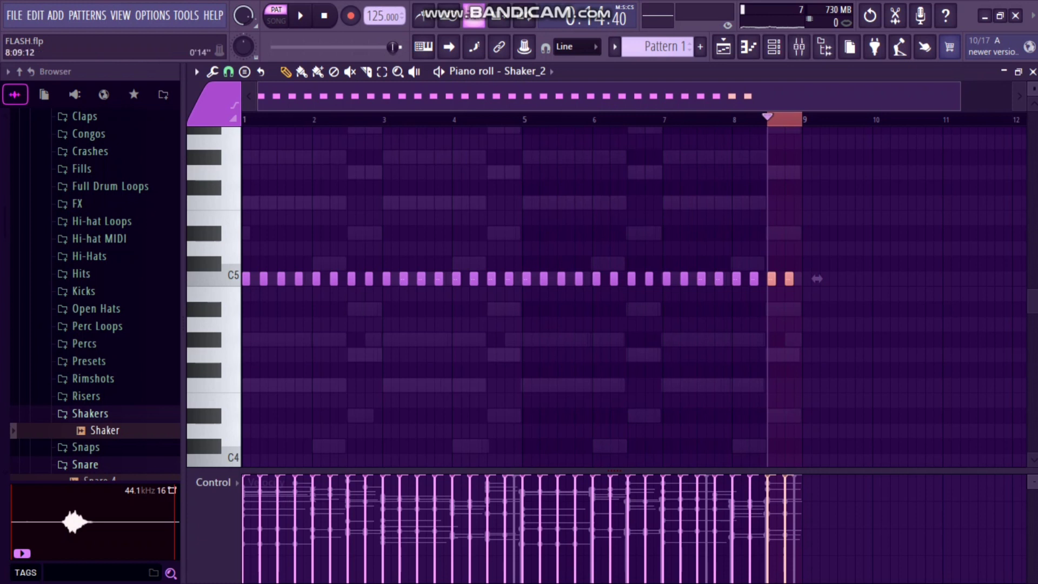
pyautogui.hotkey('ctrl', 'd')
pyautogui.press('space')
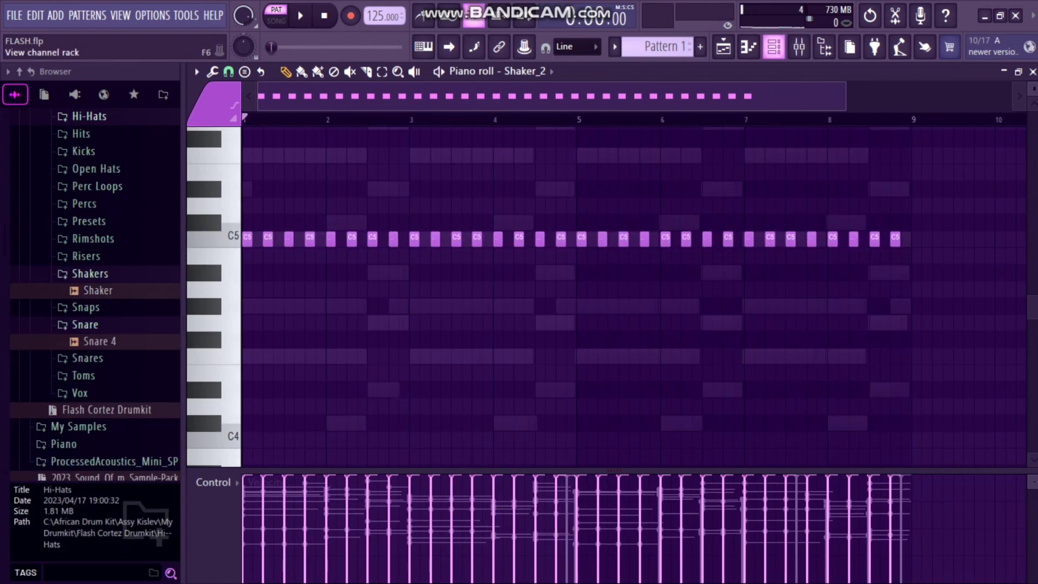
# Add the Jacobi sample from the Hi-Hats folder as a new channel and open its piano roll.
pyautogui.click(774, 47)
pyautogui.scroll(3, 95, 274)
pyautogui.scroll(1, 95, 294)
pyautogui.click(89, 310)
pyautogui.moveTo(103, 308); pyautogui.dragTo(506, 317)
pyautogui.rightClick(505, 309)
pyautogui.click(568, 301)
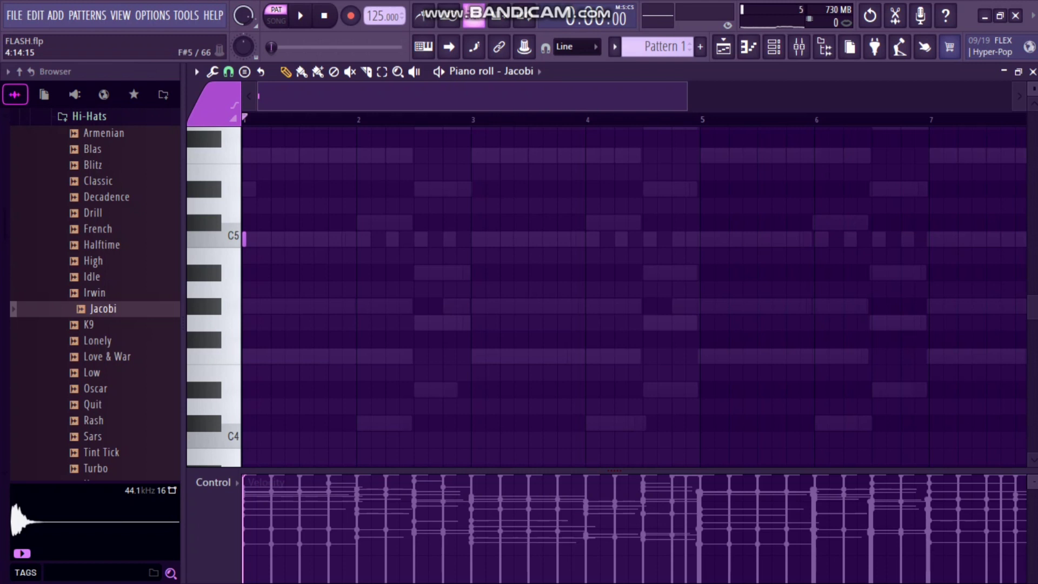
# With snapping set to 1/6 step, place three evenly spaced C5 hi-hat notes as a triplet in the first beat of bar 1.
pyautogui.moveTo(685, 96); pyautogui.dragTo(332, 96)
pyautogui.click(228, 72)
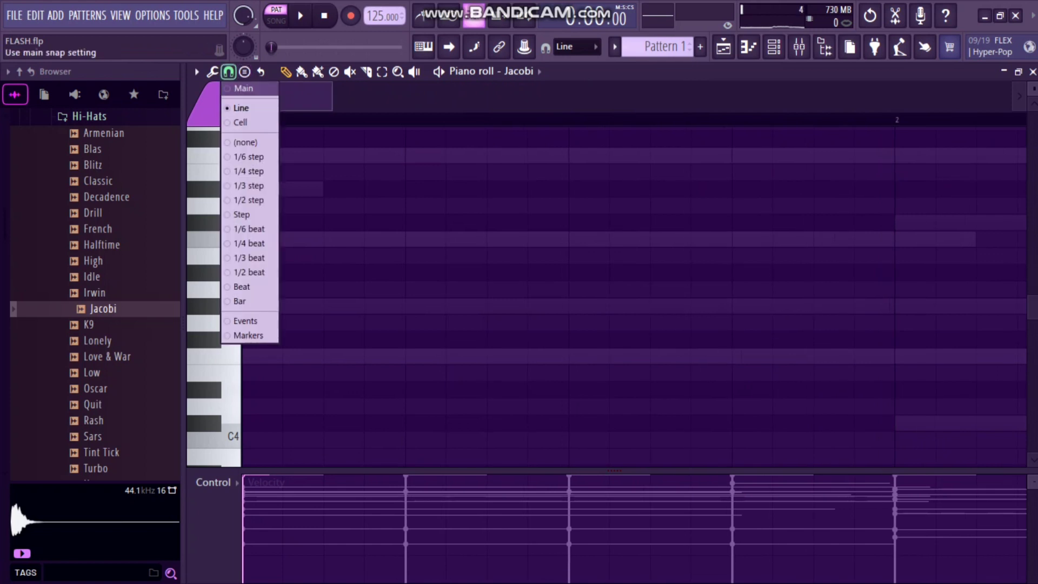
pyautogui.click(249, 157)
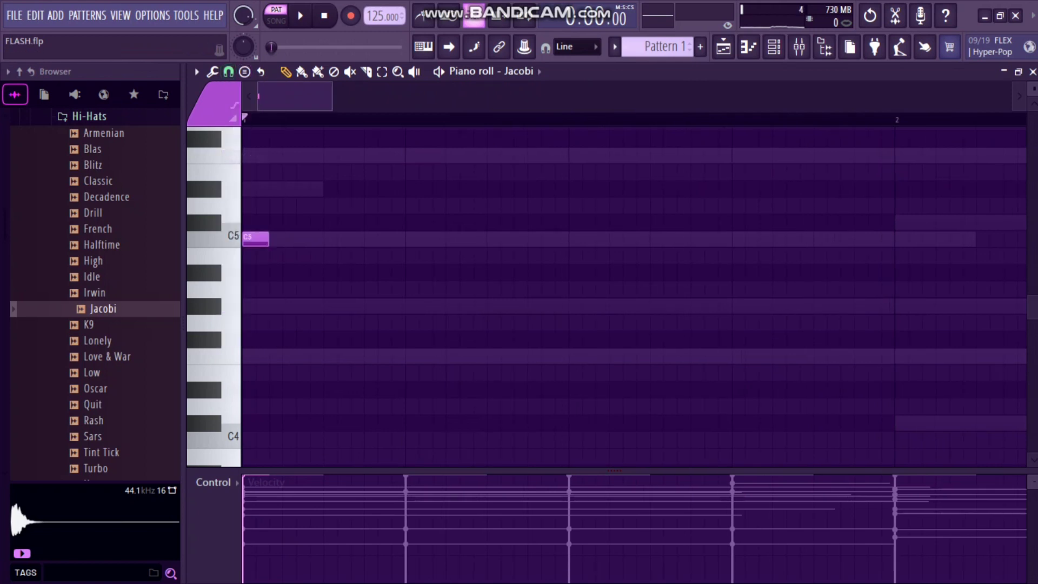
pyautogui.scroll(3, 324, 237)
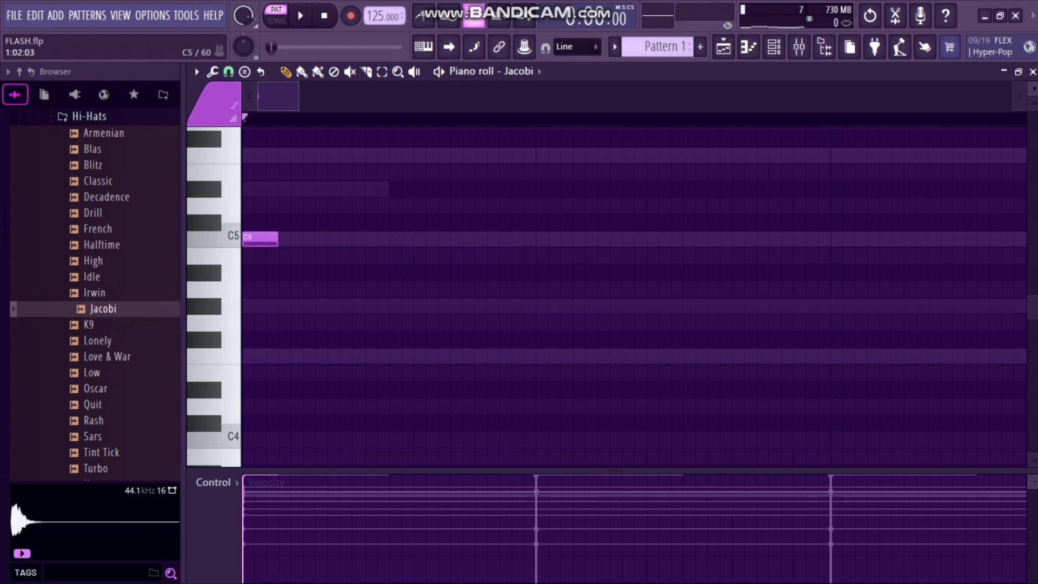
pyautogui.click(349, 239)
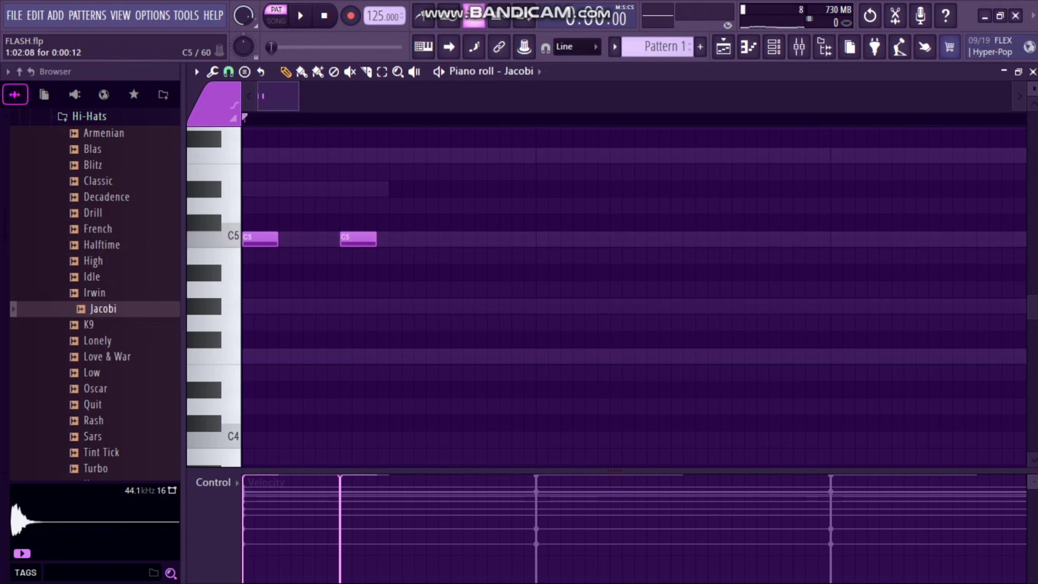
pyautogui.press('space')
pyautogui.click(446, 239)
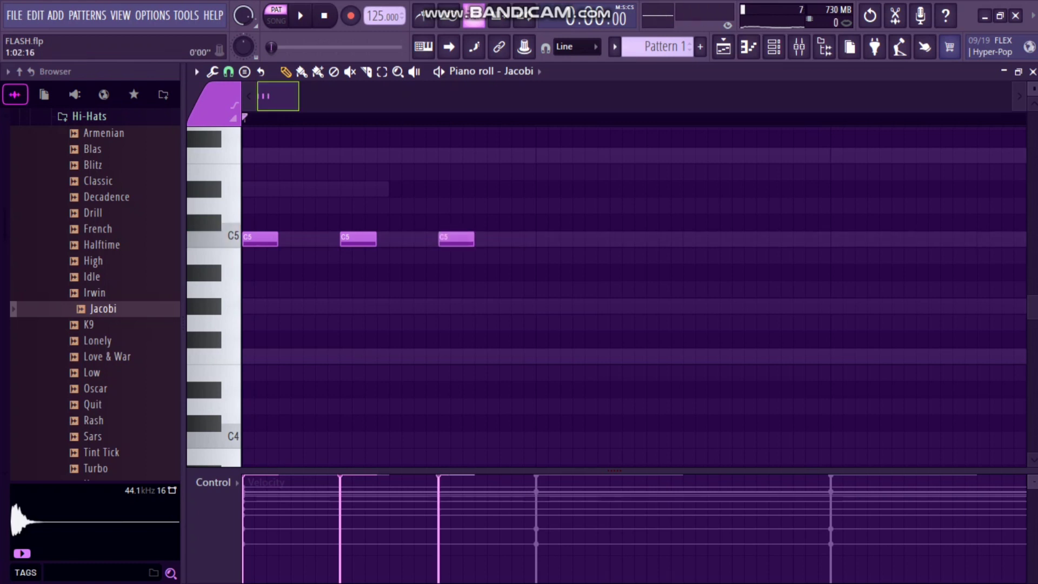
# Set snapping back to Line and repeat the three-note hi-hat triplet through the end of bar 8.
pyautogui.moveTo(298, 97); pyautogui.dragTo(421, 96)
pyautogui.click(229, 72)
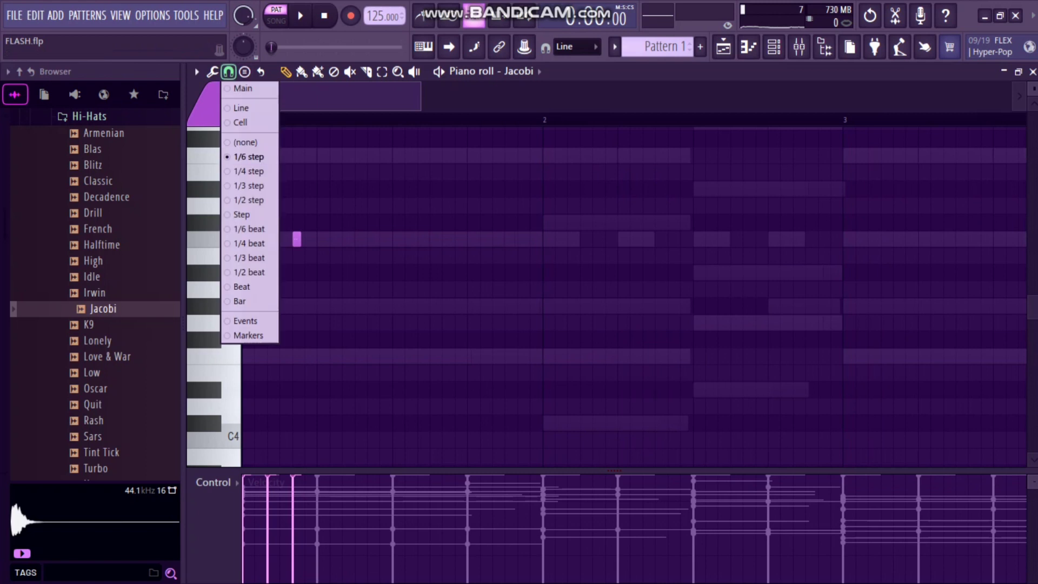
pyautogui.click(238, 108)
pyautogui.hotkey('ctrl', 'a')
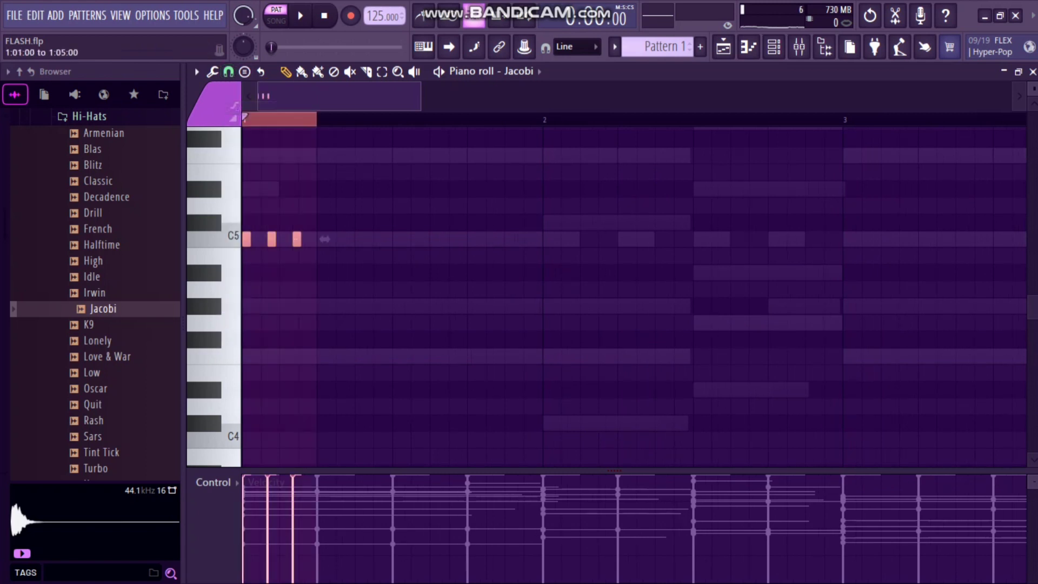
pyautogui.hotkey('ctrl', 'b')
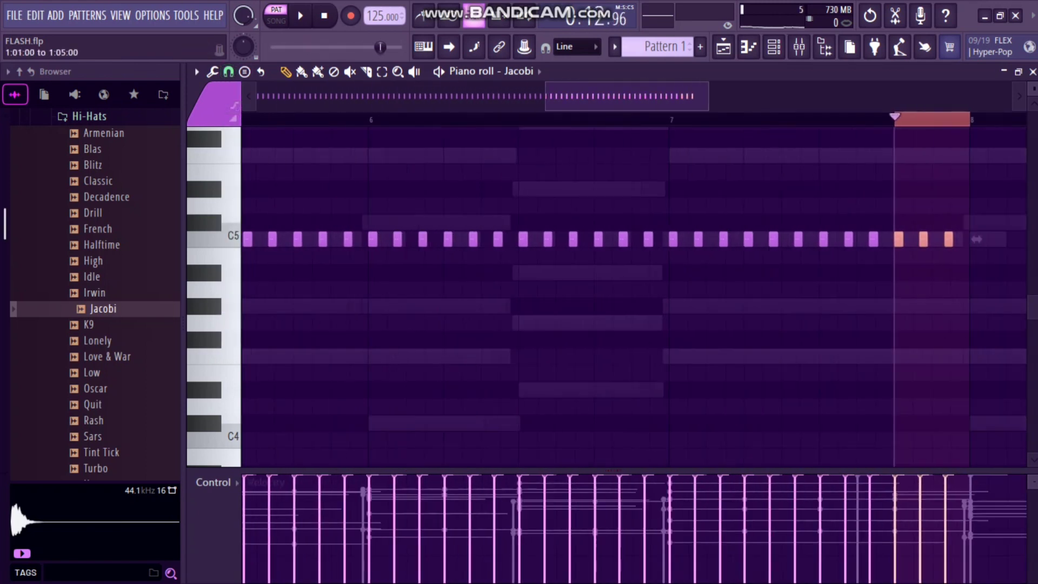
pyautogui.click(908, 117)
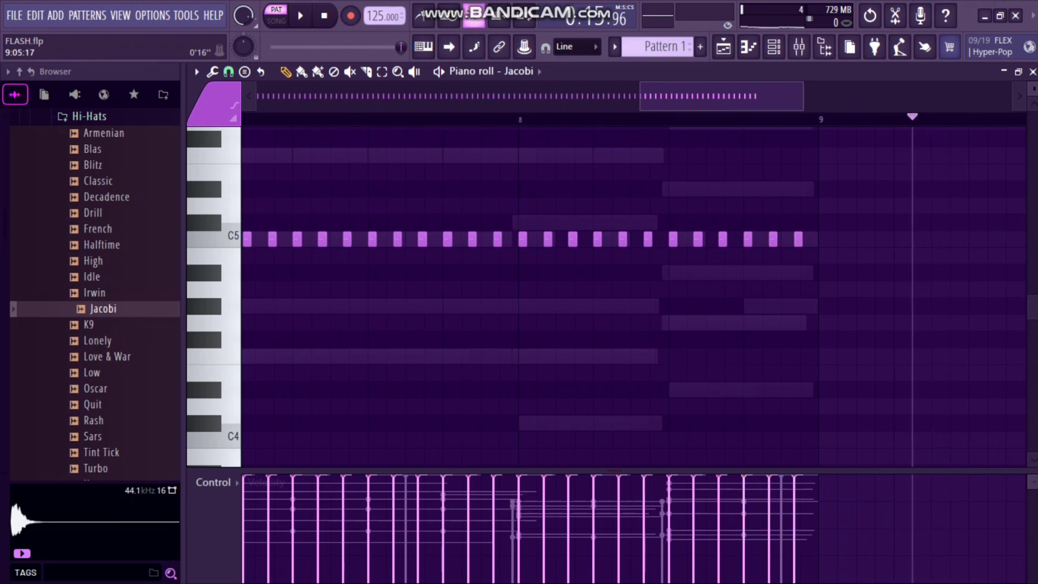
pyautogui.moveTo(641, 96); pyautogui.dragTo(258, 97)
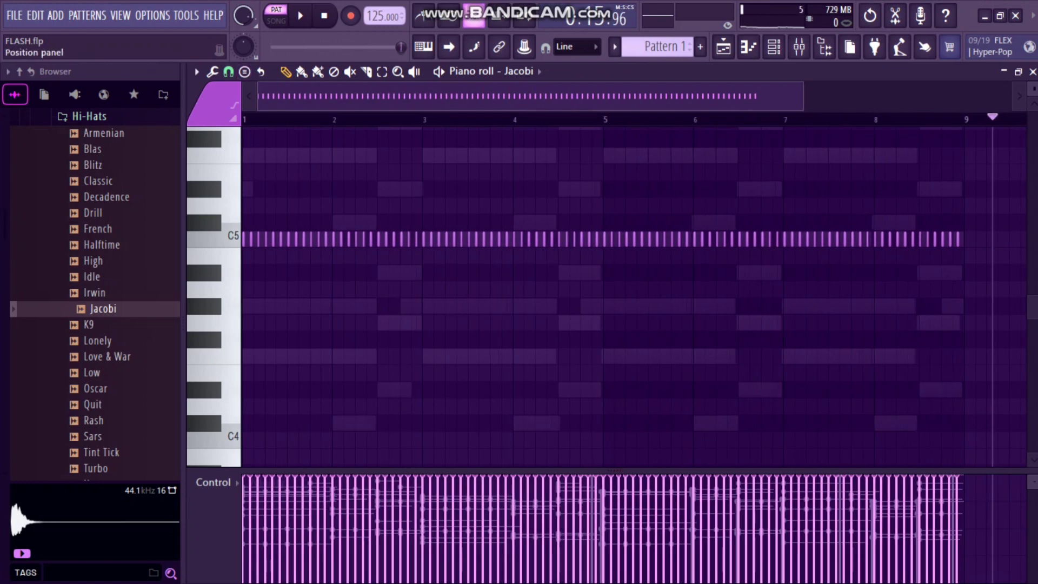
pyautogui.click(324, 15)
# Play the pattern back to check the Jacobi hi-hats against the other parts.
pyautogui.press('space')
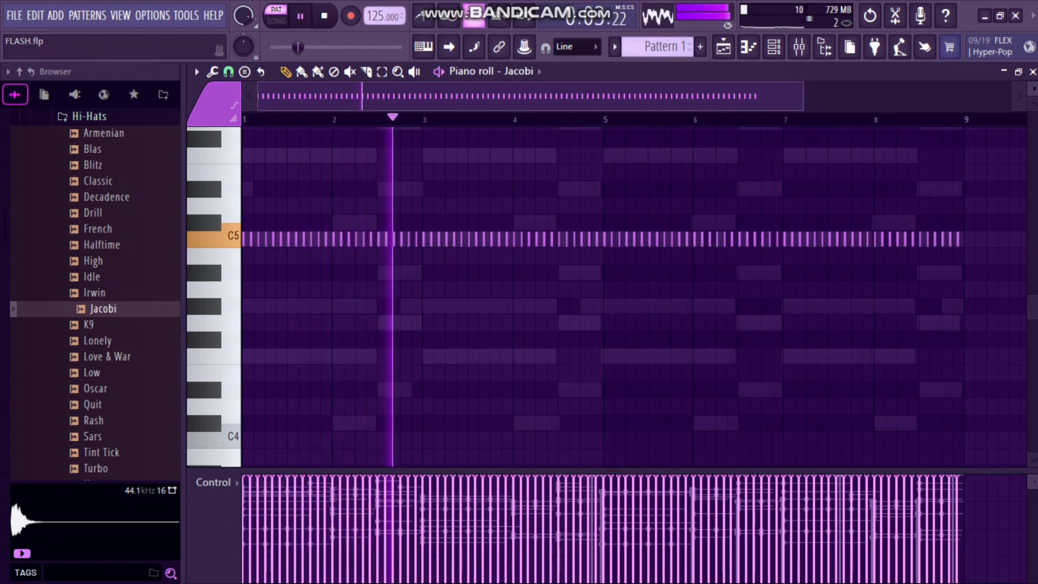
pyautogui.press('space')
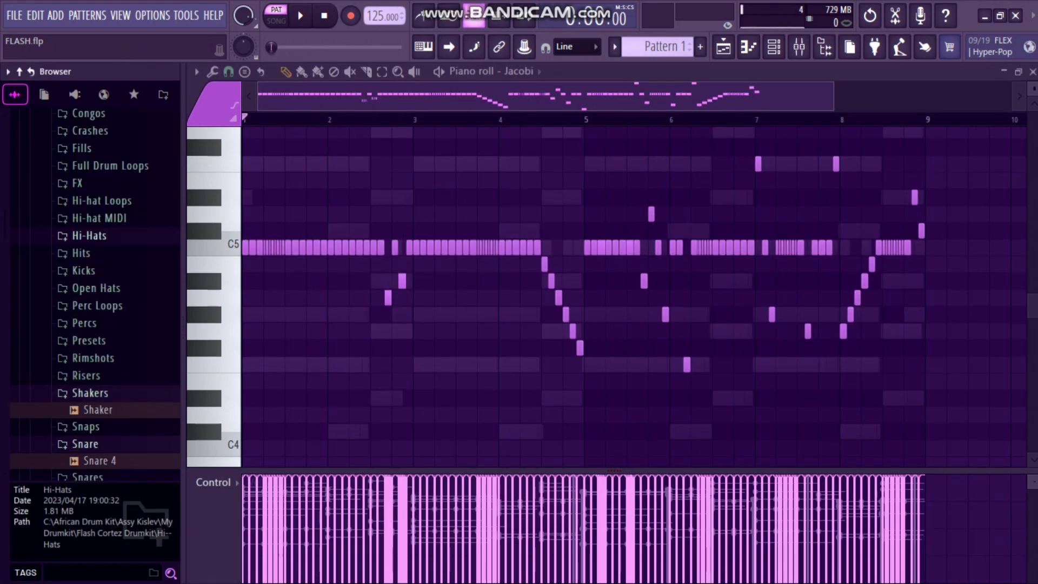
pyautogui.press('space')
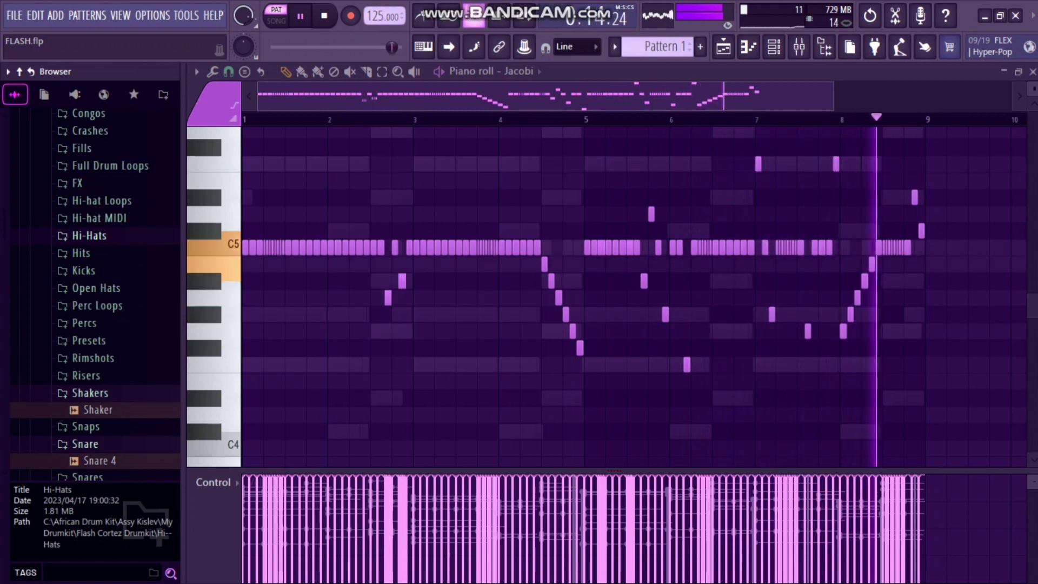
pyautogui.press('space')
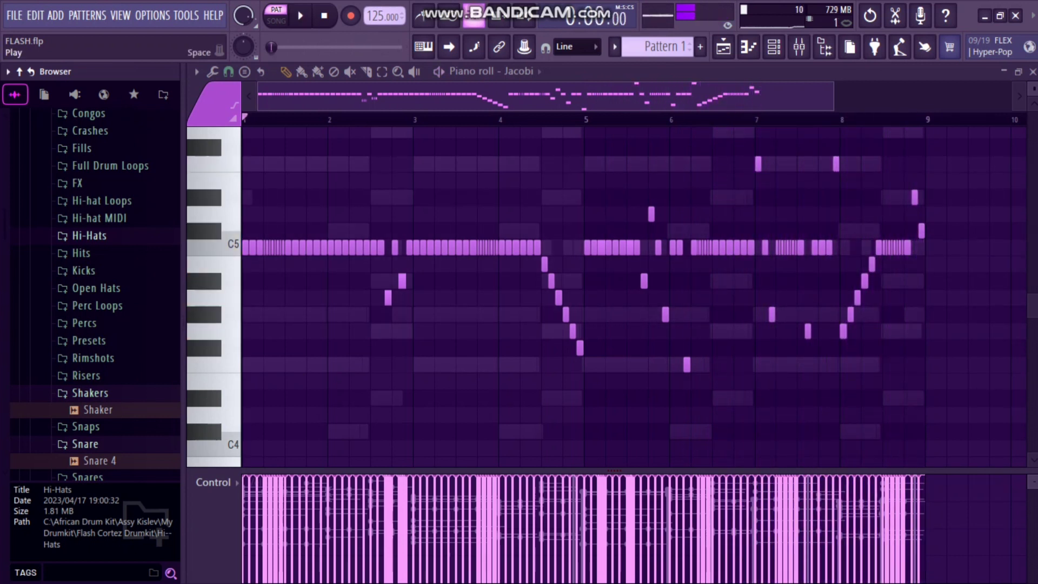
# Audition samples in the Congos folder, add Conga 2 as a new channel and open its piano roll.
pyautogui.scroll(4, 94, 295)
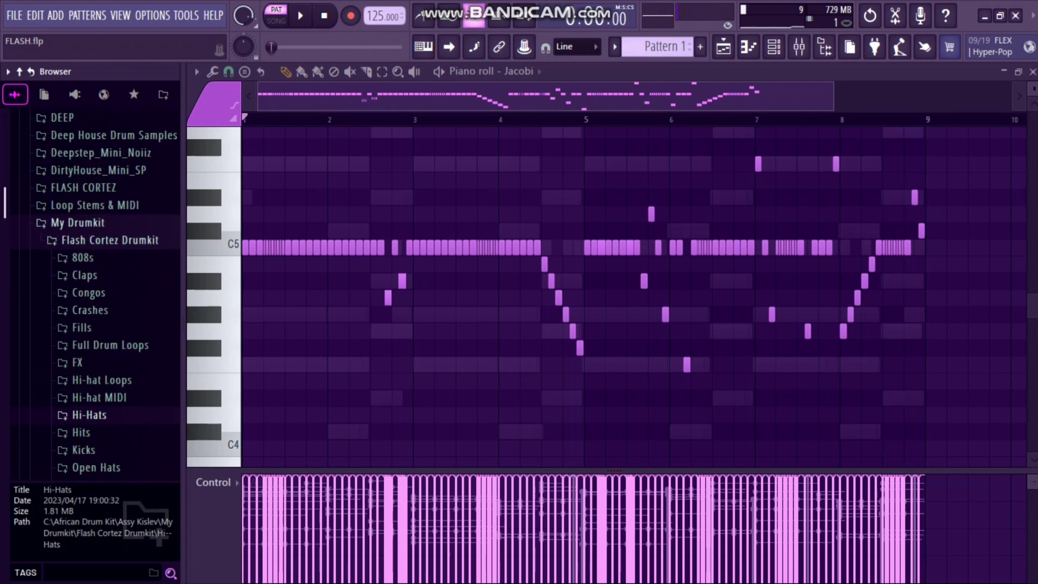
pyautogui.click(773, 47)
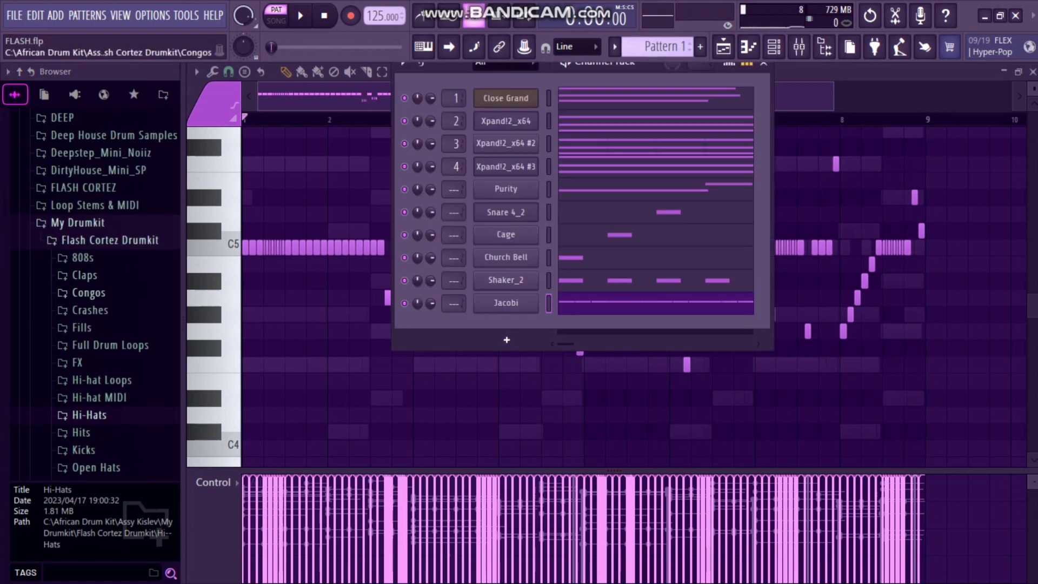
pyautogui.click(89, 292)
pyautogui.click(101, 325)
pyautogui.click(97, 309)
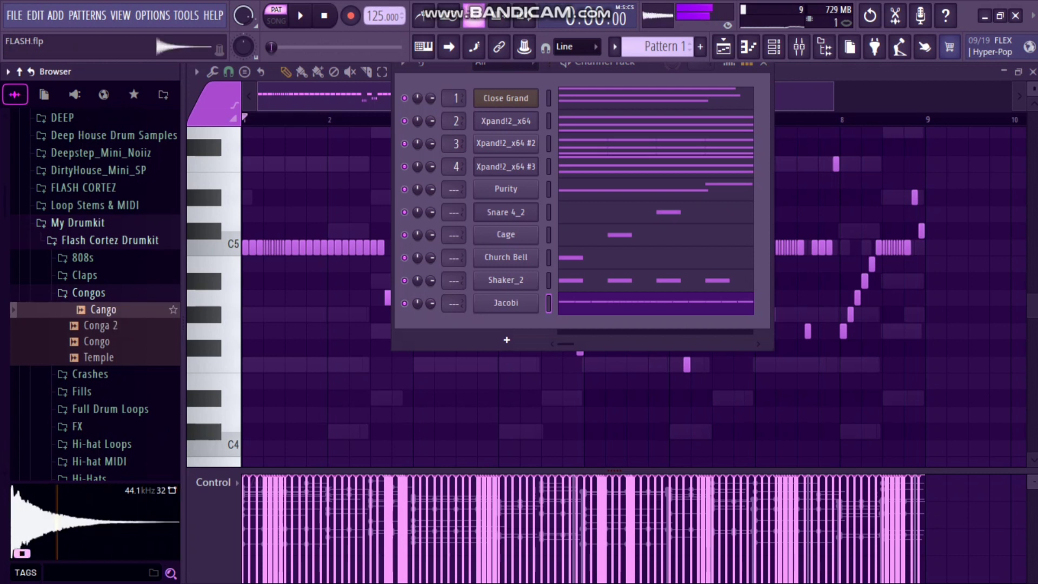
pyautogui.click(100, 325)
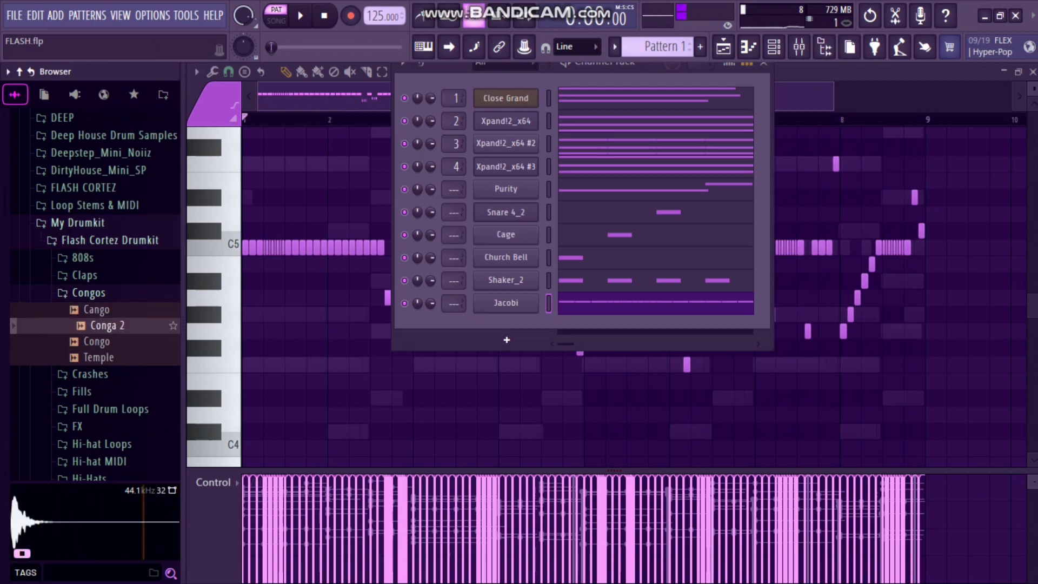
pyautogui.moveTo(101, 325); pyautogui.dragTo(539, 324)
pyautogui.rightClick(540, 320)
pyautogui.click(569, 324)
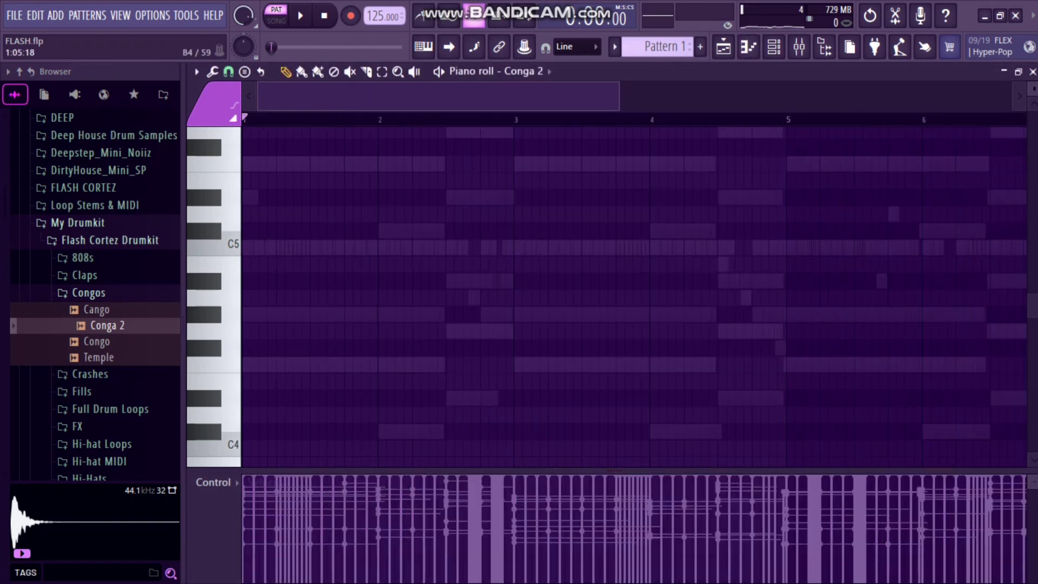
# Turn snapping off and place two C5 Conga 2 notes in bar 1, at the start and near the end of beat 2.
pyautogui.click(281, 247)
pyautogui.click(229, 71)
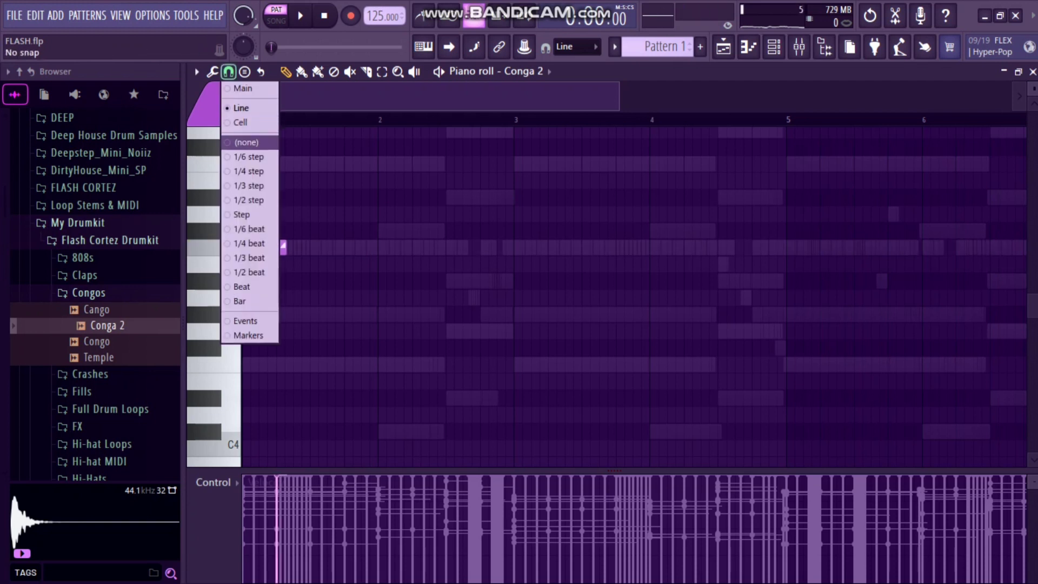
pyautogui.click(246, 142)
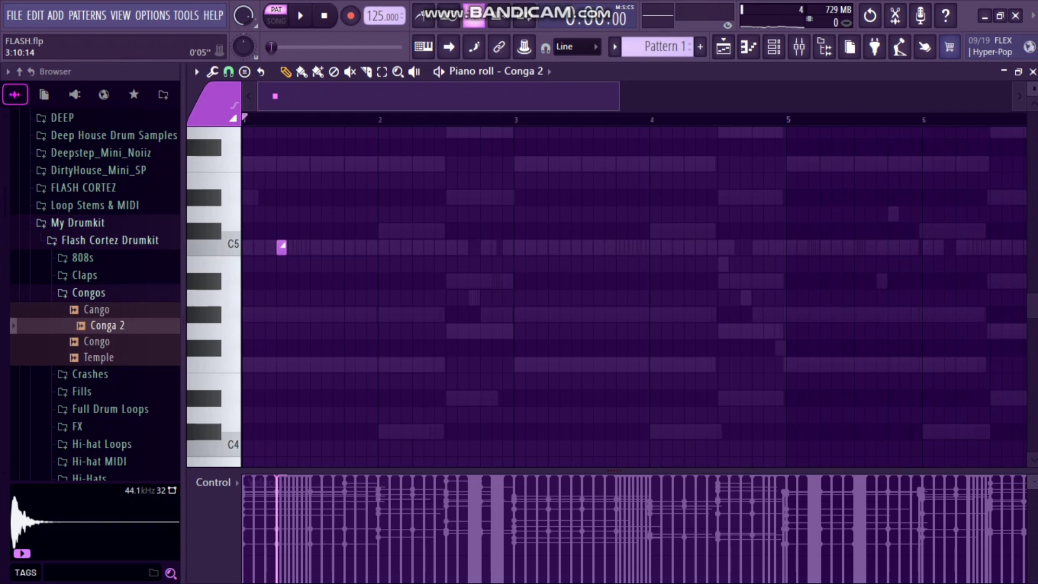
pyautogui.moveTo(617, 96); pyautogui.dragTo(475, 96)
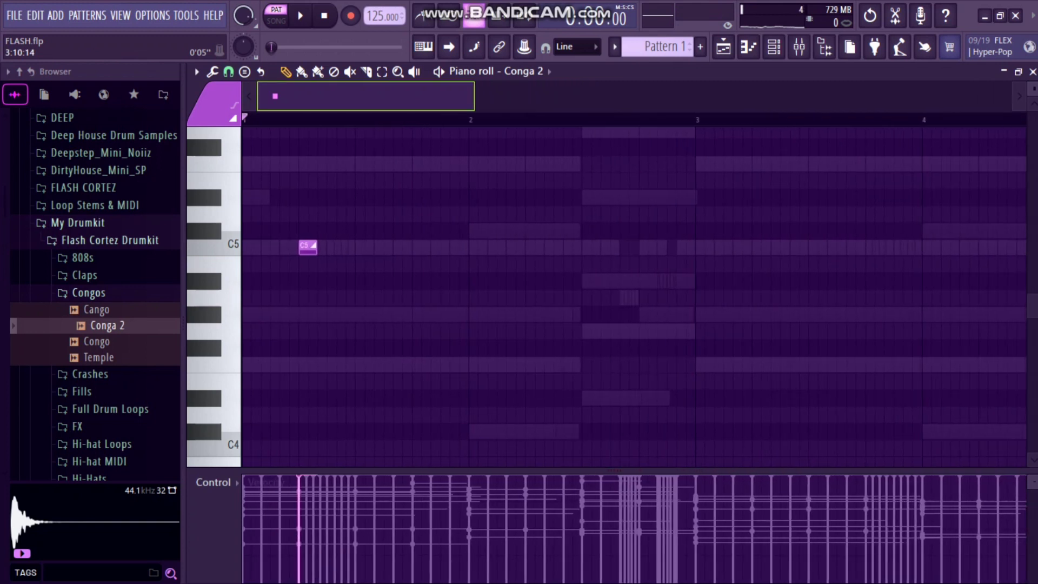
pyautogui.scroll(4, 303, 96)
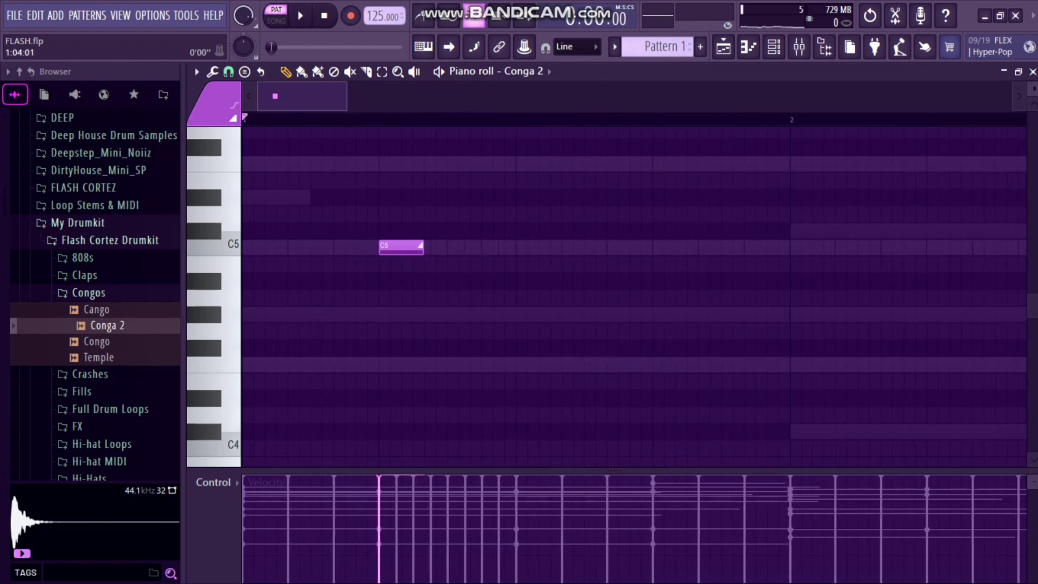
pyautogui.moveTo(481, 247); pyautogui.dragTo(470, 247)
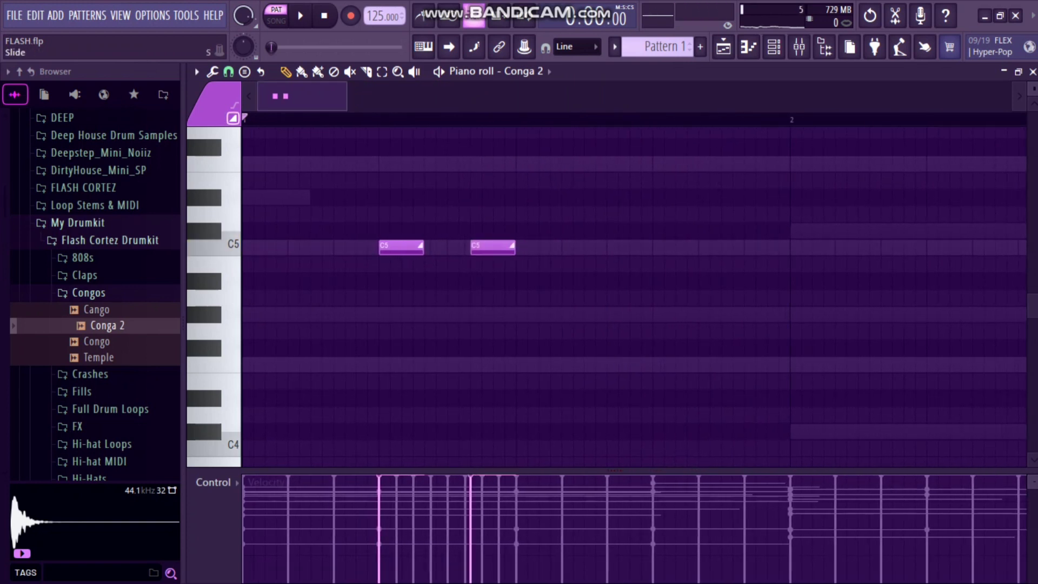
# Replace both conga slide notes with normal C5 notes at the same positions and play the pattern.
pyautogui.rightClick(393, 247)
pyautogui.click(393, 247)
pyautogui.rightClick(472, 247)
pyautogui.click(492, 247)
pyautogui.moveTo(346, 96); pyautogui.dragTo(483, 96)
pyautogui.press('space')
pyautogui.press('space')
# Set snapping to Line, repeat the two-note conga figure through the end of bar 8 and play the pattern back.
pyautogui.click(228, 72)
pyautogui.click(228, 71)
pyautogui.click(228, 71)
pyautogui.click(241, 107)
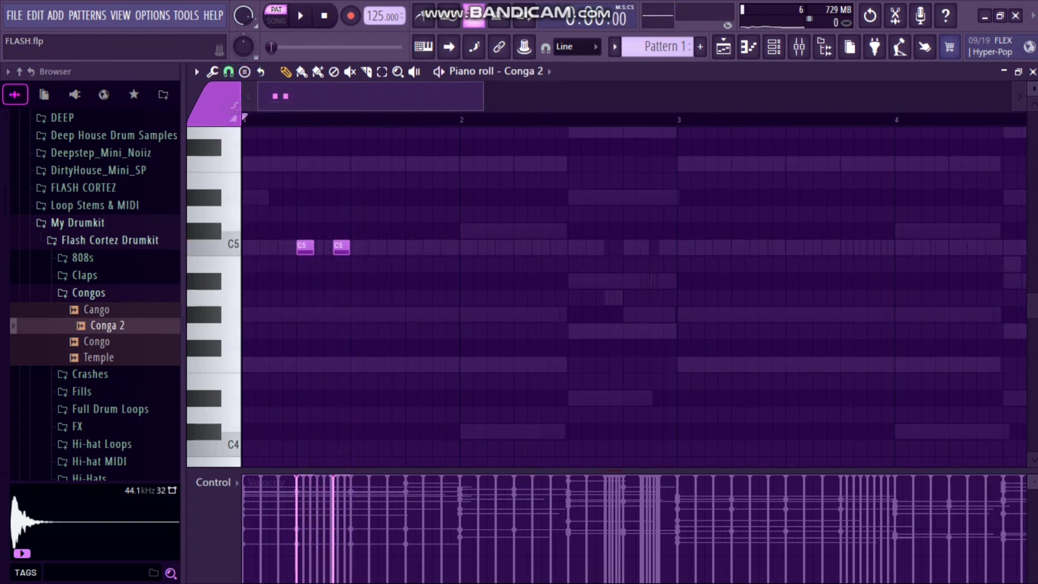
pyautogui.hotkey('ctrl', 'a')
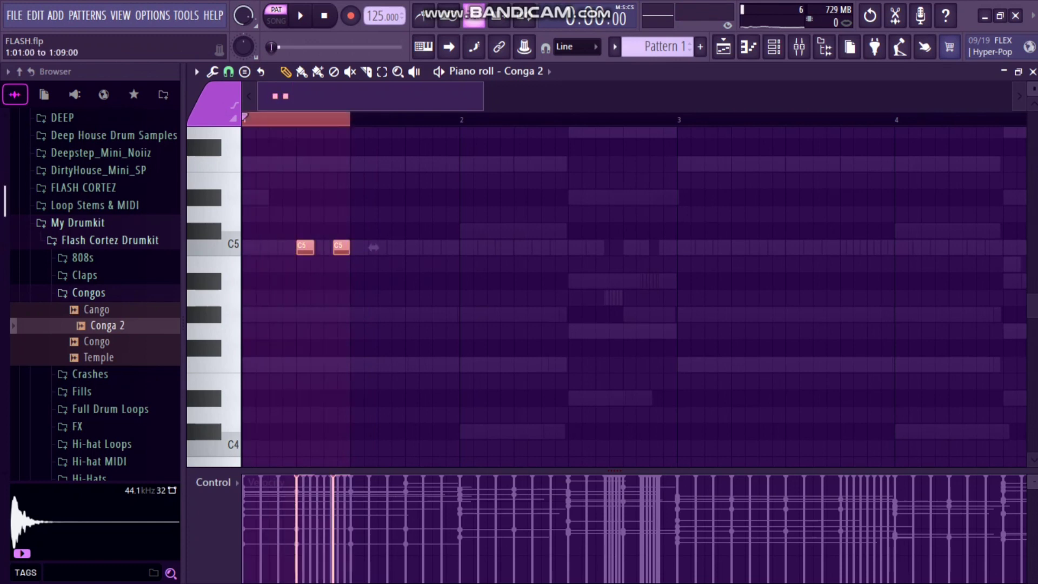
pyautogui.hotkey('ctrl', 'b')
pyautogui.hotkey('ctrl', 'b')
pyautogui.hotkey('ctrl', 'b')
pyautogui.hotkey('ctrl', 'b')
pyautogui.hotkey('ctrl', 'b')
pyautogui.hotkey('ctrl', 'b')
pyautogui.hotkey('ctrl', 'b')
pyautogui.hotkey('ctrl', 'b')
pyautogui.hotkey('ctrl', 'b')
pyautogui.hotkey('ctrl', 'b')
pyautogui.hotkey('ctrl', 'b')
pyautogui.hotkey('ctrl', 'b')
pyautogui.hotkey('ctrl', 'b')
pyautogui.hotkey('ctrl', 'b')
pyautogui.hotkey('ctrl', 'b')
pyautogui.hotkey('ctrl', 'b')
pyautogui.hotkey('ctrl', 'b')
pyautogui.hotkey('ctrl', 'b')
pyautogui.hotkey('ctrl', 'b')
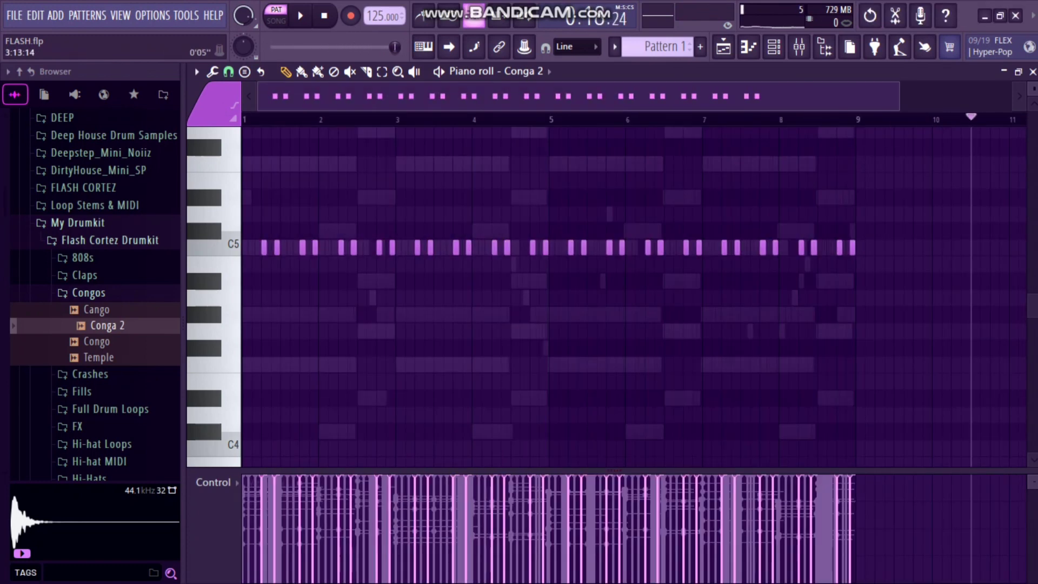
pyautogui.press('space')
pyautogui.press('space')
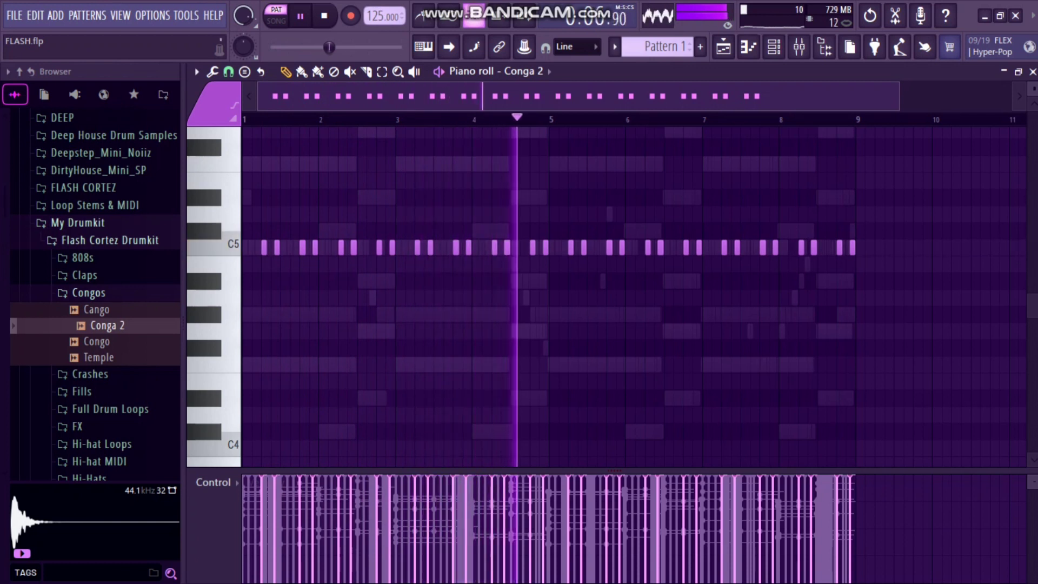
# Audition Abacas in the Kicks folder, add it as a new channel and open its empty piano roll.
pyautogui.press('space')
pyautogui.click(88, 292)
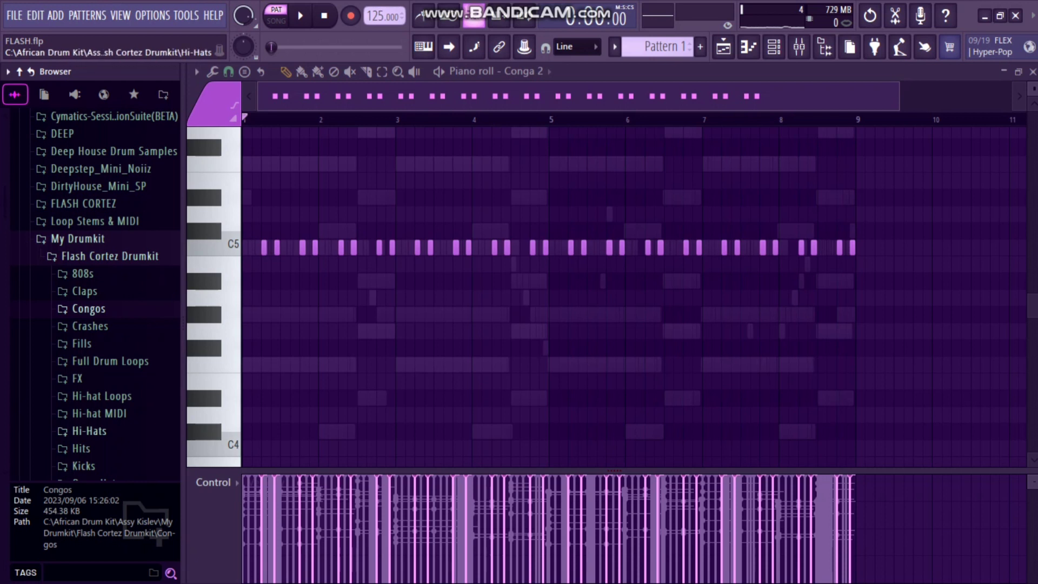
pyautogui.click(83, 465)
pyautogui.click(98, 233)
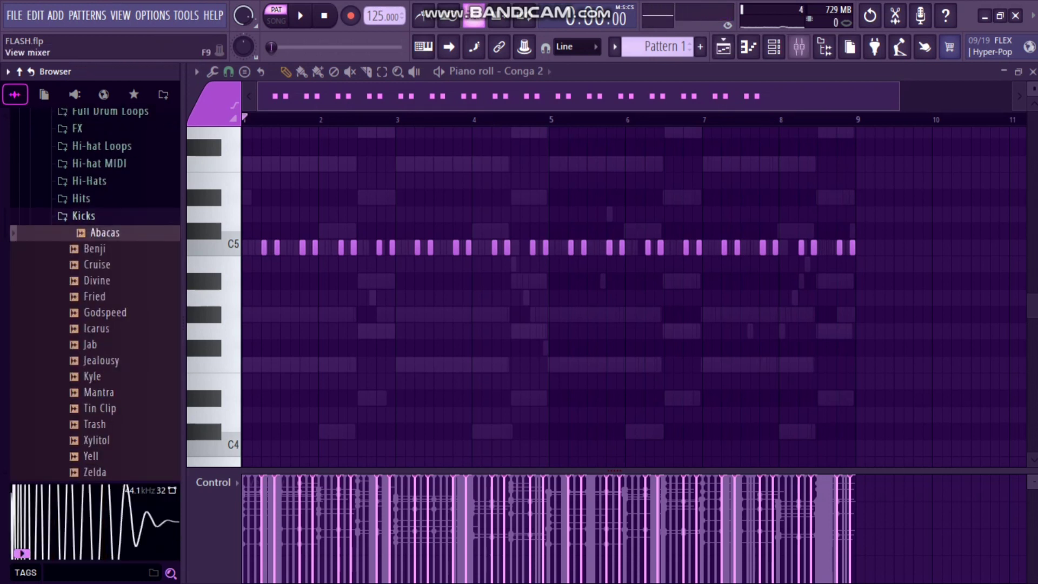
pyautogui.click(774, 47)
pyautogui.moveTo(103, 233); pyautogui.dragTo(486, 376)
pyautogui.rightClick(469, 348)
pyautogui.click(554, 347)
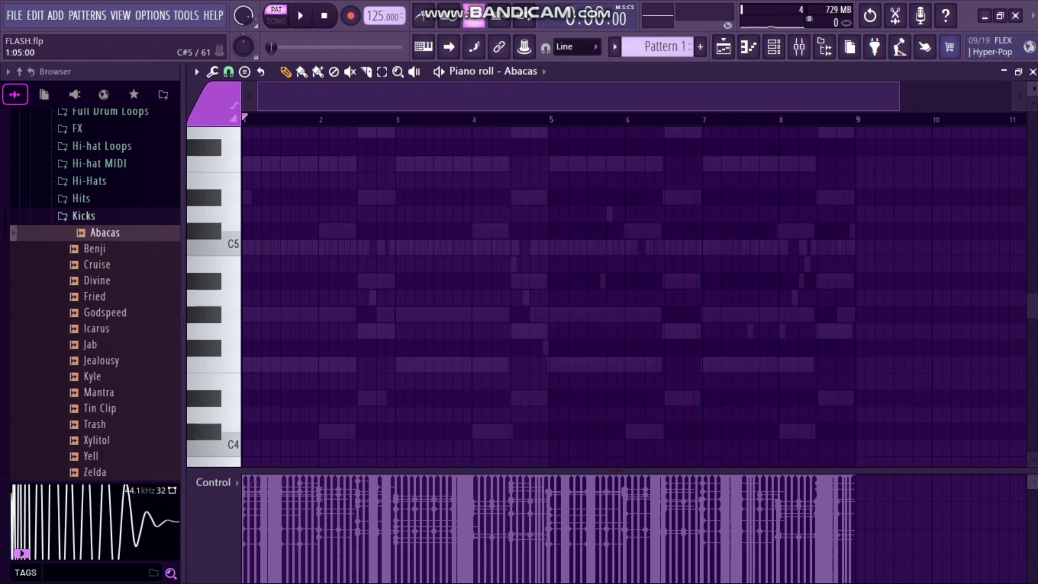
pyautogui.click(229, 243)
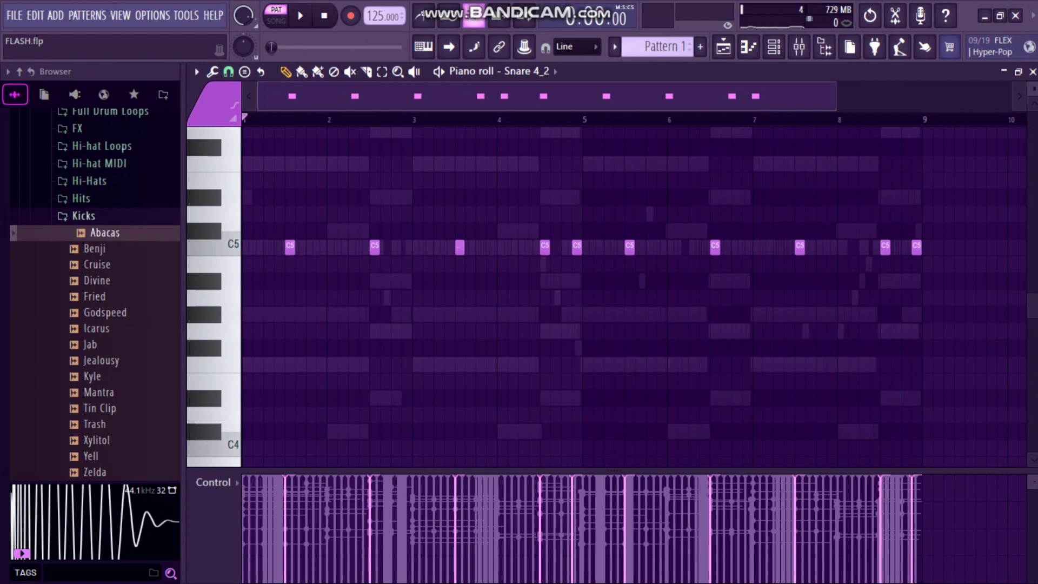
# Fit more bars of Snare 4_2 in view, then reopen the Abacas kick's piano roll and play the pattern.
pyautogui.moveTo(834, 96); pyautogui.dragTo(1010, 96)
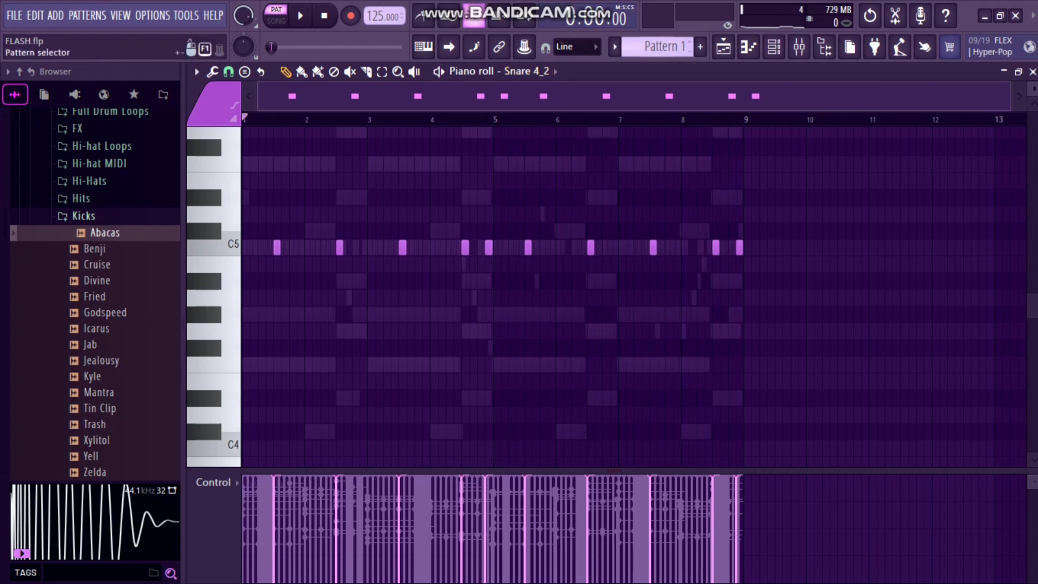
pyautogui.click(723, 47)
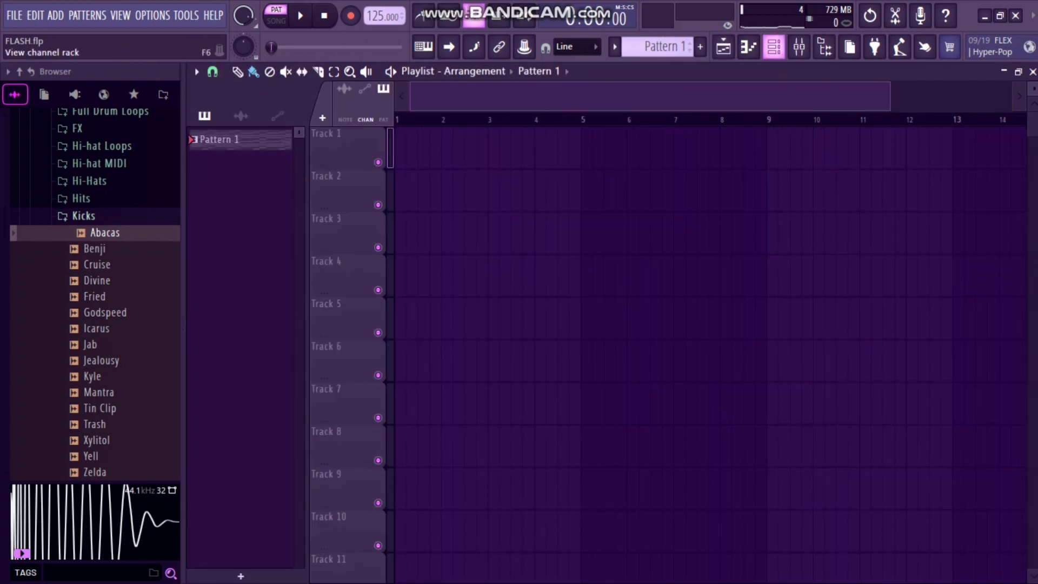
pyautogui.click(773, 47)
pyautogui.click(637, 348)
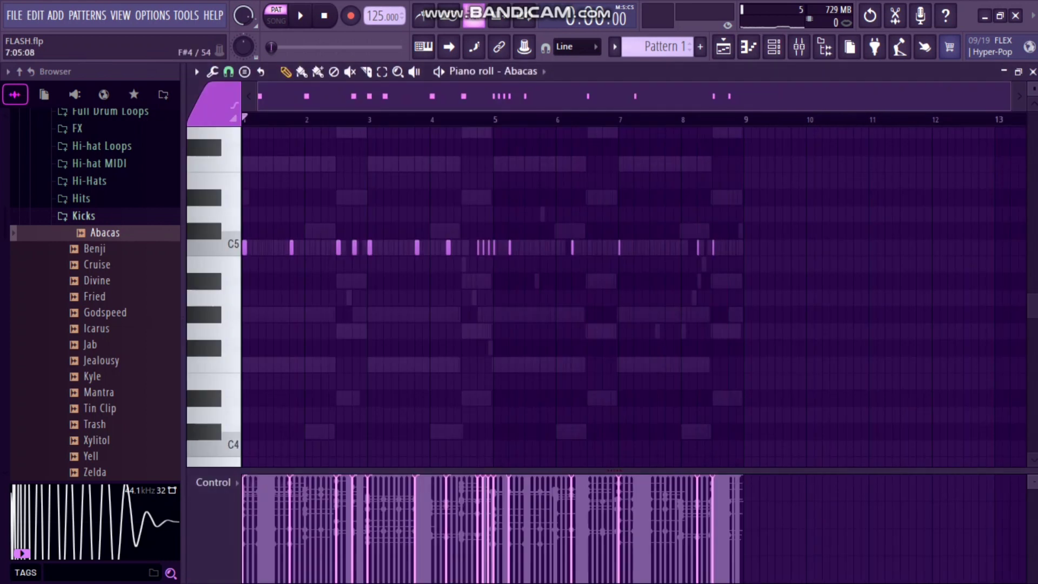
pyautogui.press('space')
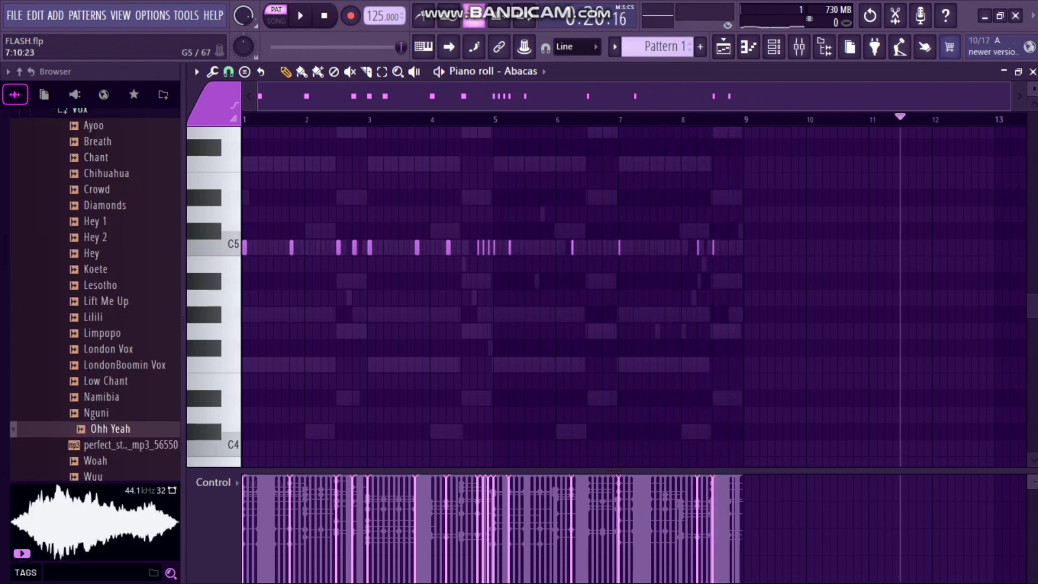
# Play the pattern briefly and open the Woah vocal channel's piano roll.
pyautogui.click(773, 46)
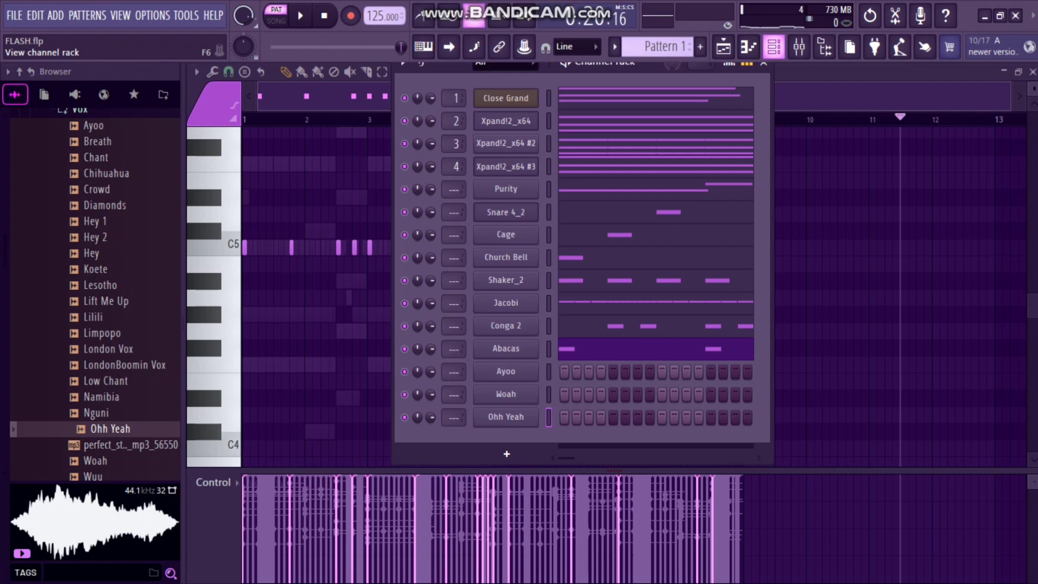
pyautogui.press('space')
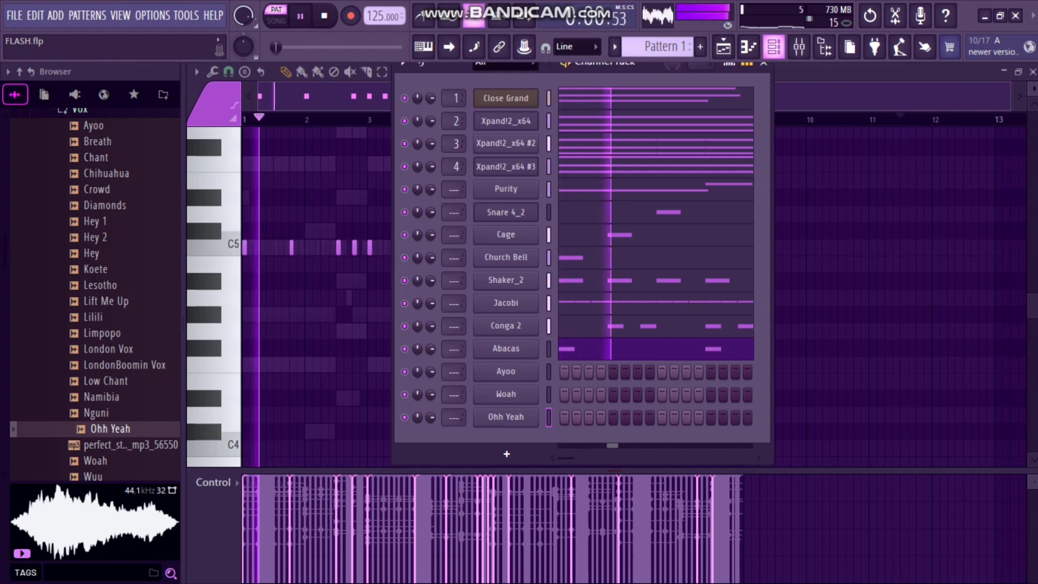
pyautogui.rightClick(534, 394)
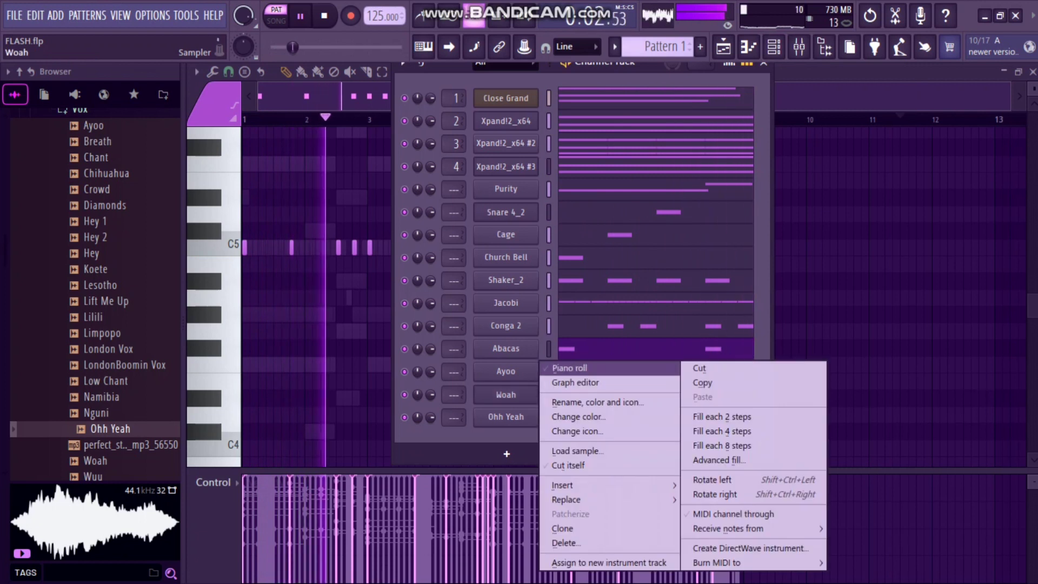
pyautogui.click(562, 367)
pyautogui.press('space')
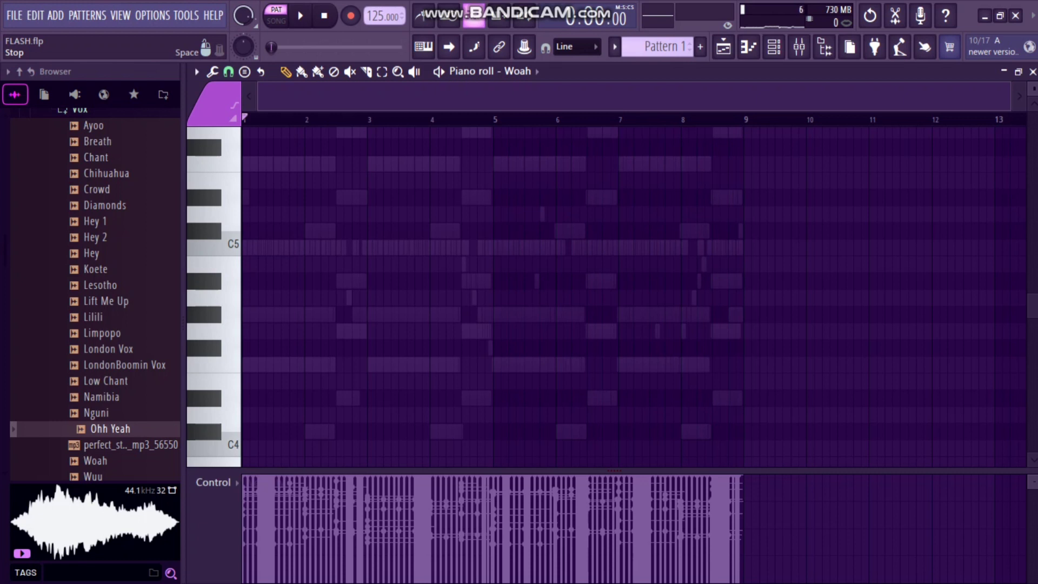
# Place one short F4 Woah note at 1:09:00 in bar 1 and play the pattern.
pyautogui.press('space')
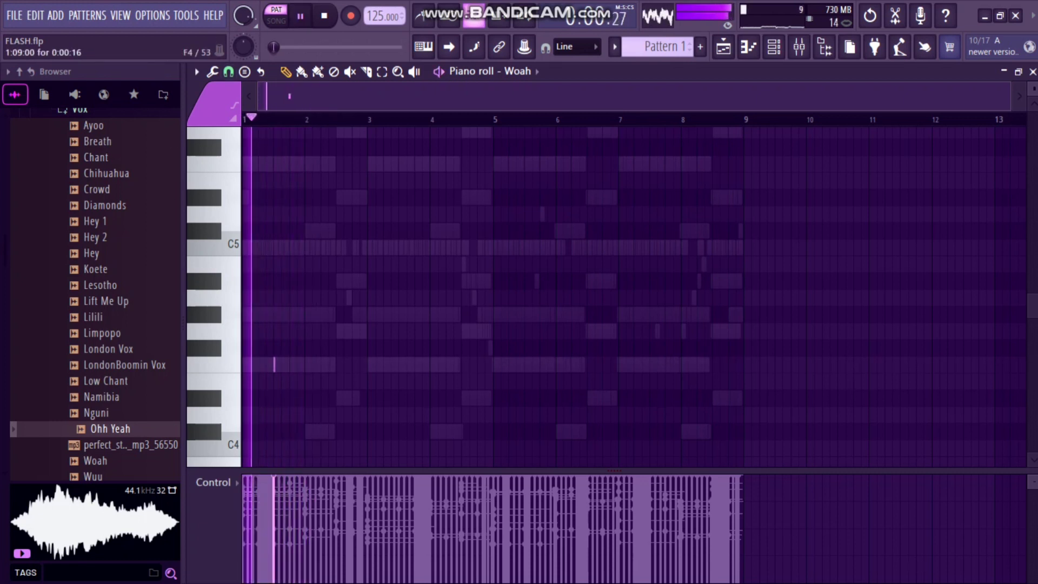
pyautogui.press('space')
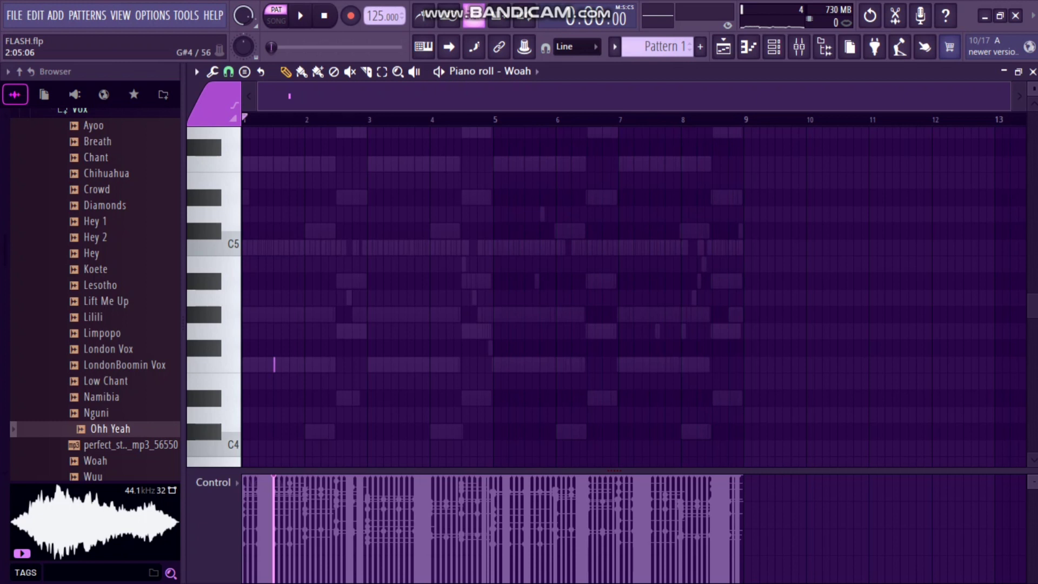
pyautogui.click(322, 314)
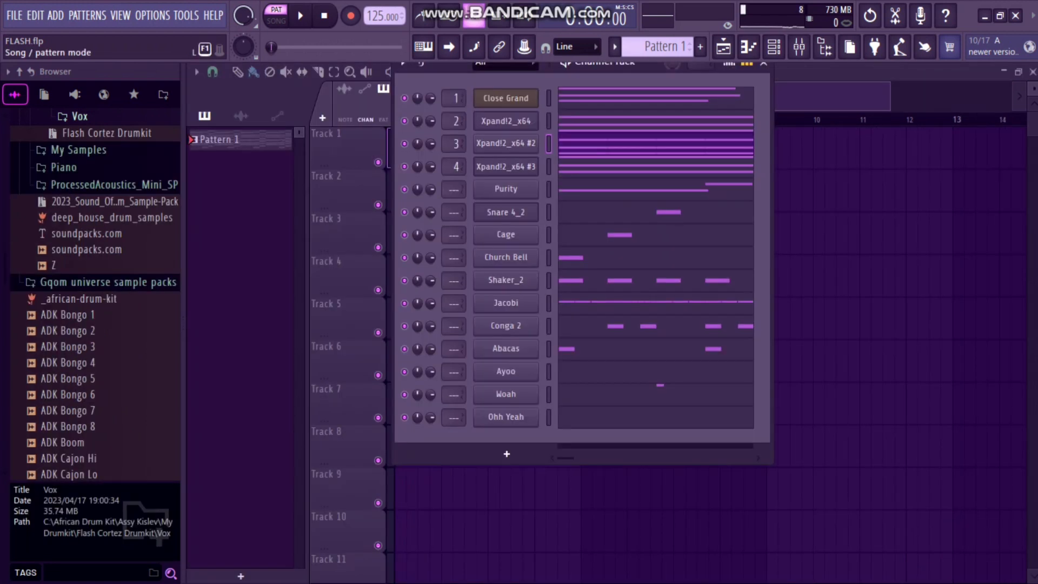
# Play back the full pattern with all channels to check the arrangement by ear.
pyautogui.press('space')
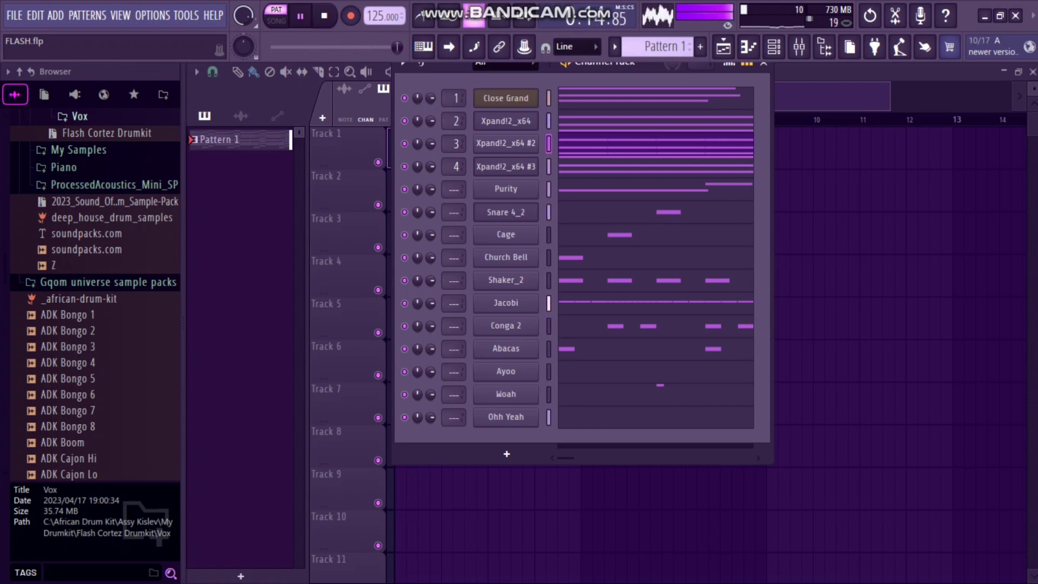
pyautogui.press('space')
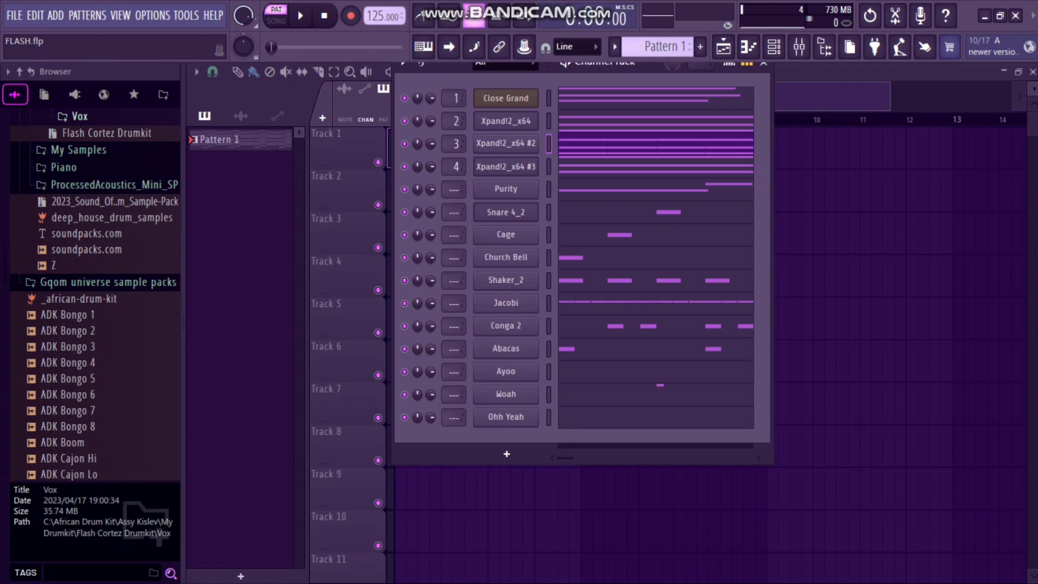
pyautogui.press('space')
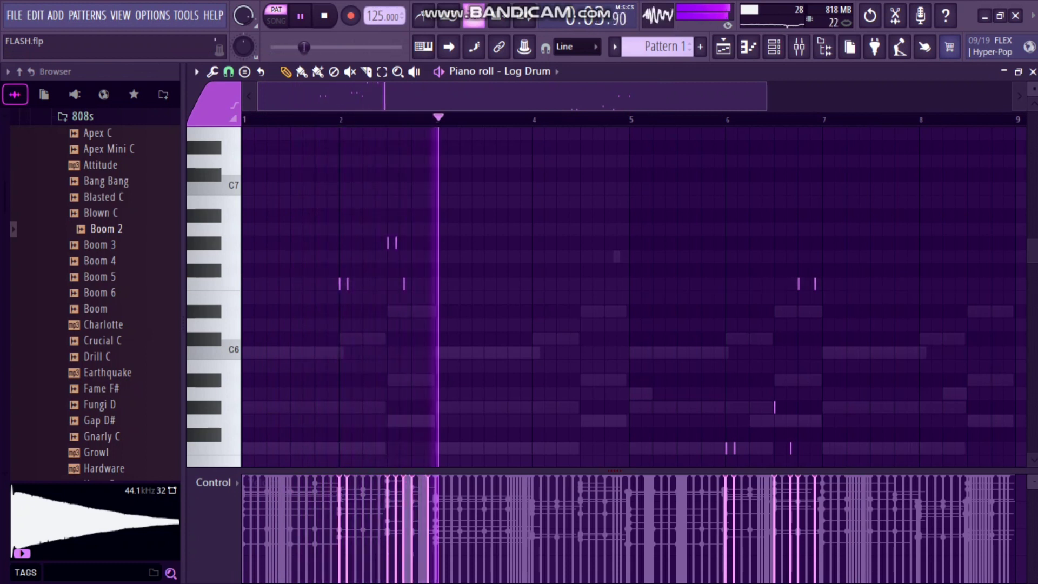
# Review the Log Drum notes during playback, then return to the channel rack over the playlist and stop playback.
pyautogui.scroll(2, 632, 297)
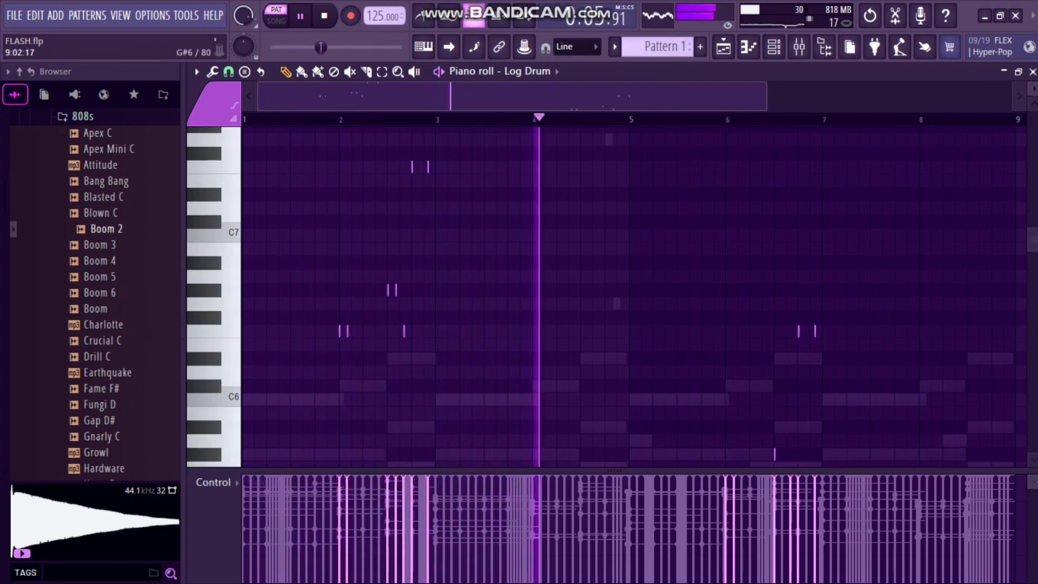
pyautogui.scroll(-5, 632, 297)
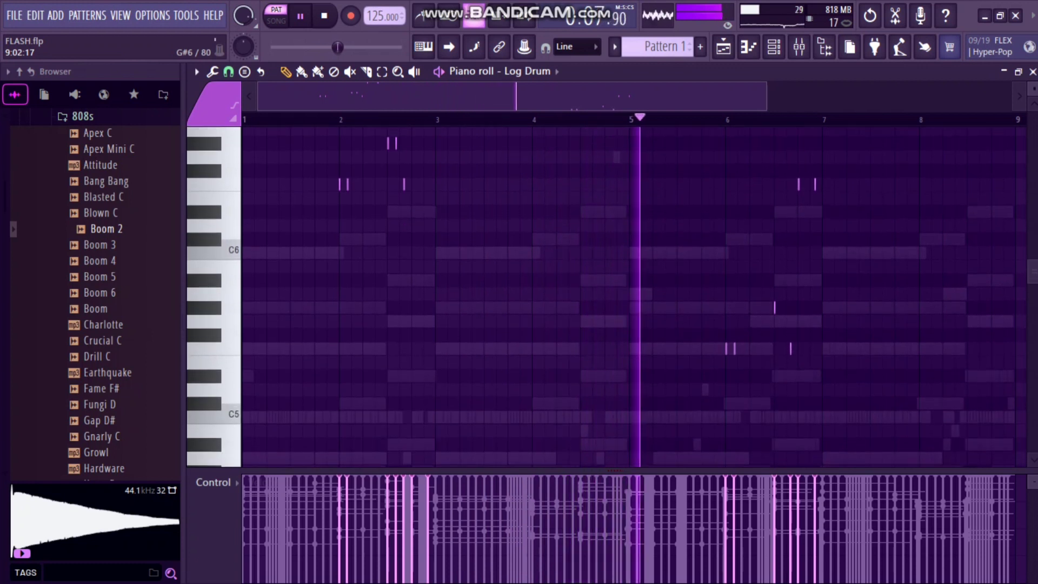
pyautogui.scroll(1, 632, 298)
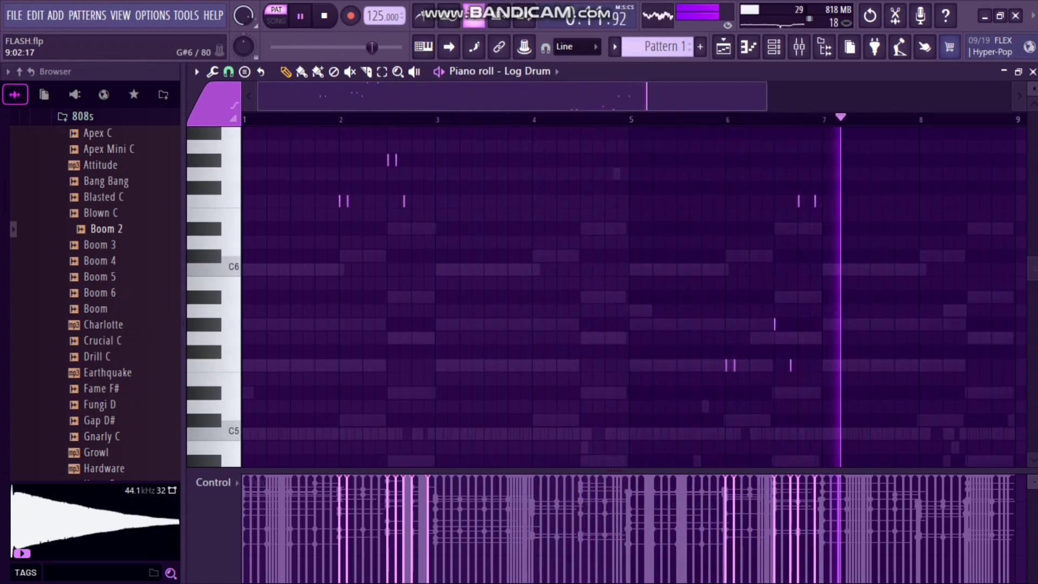
pyautogui.click(723, 47)
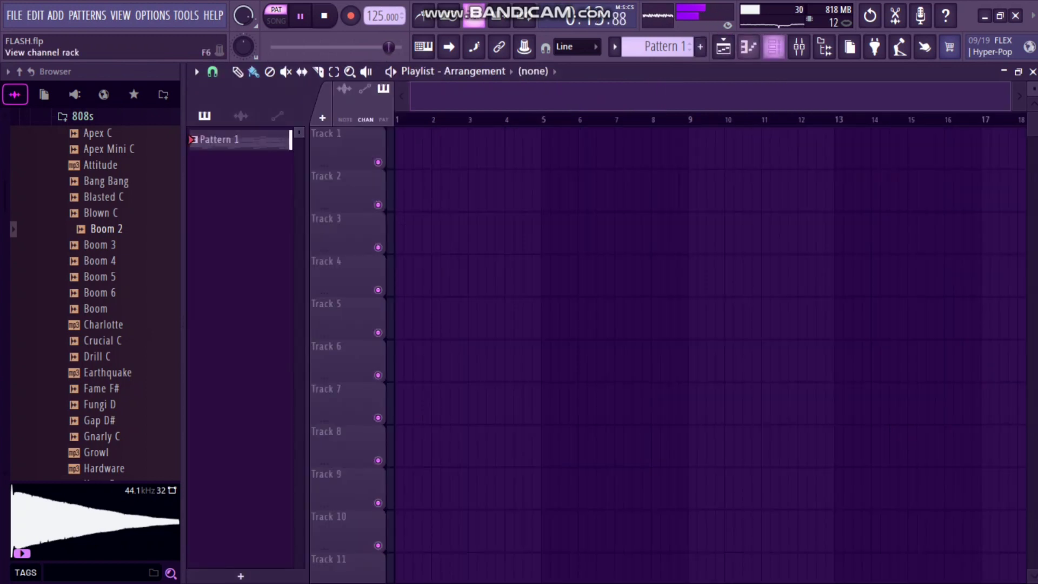
pyautogui.click(773, 47)
pyautogui.press('space')
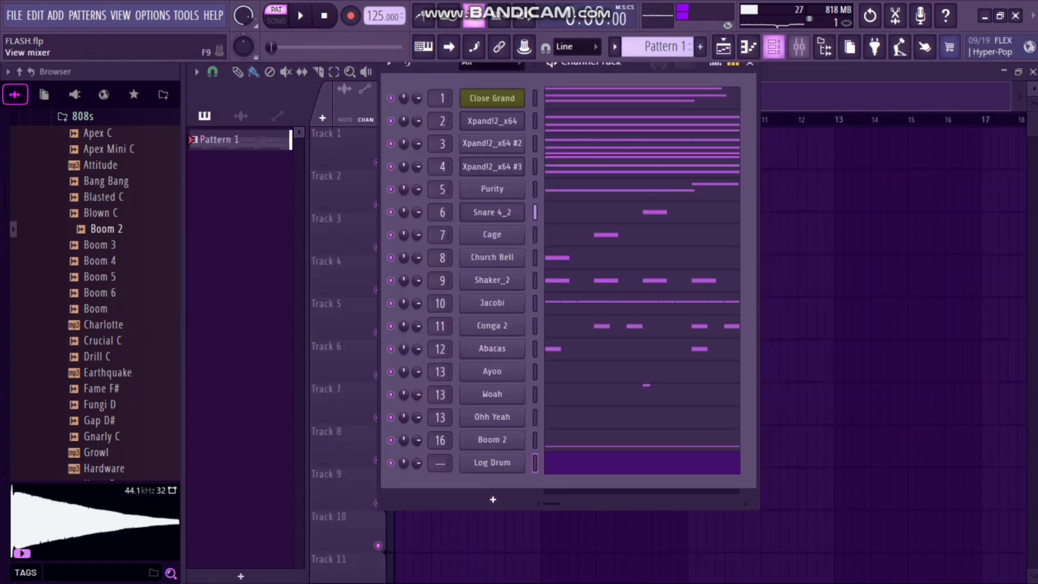